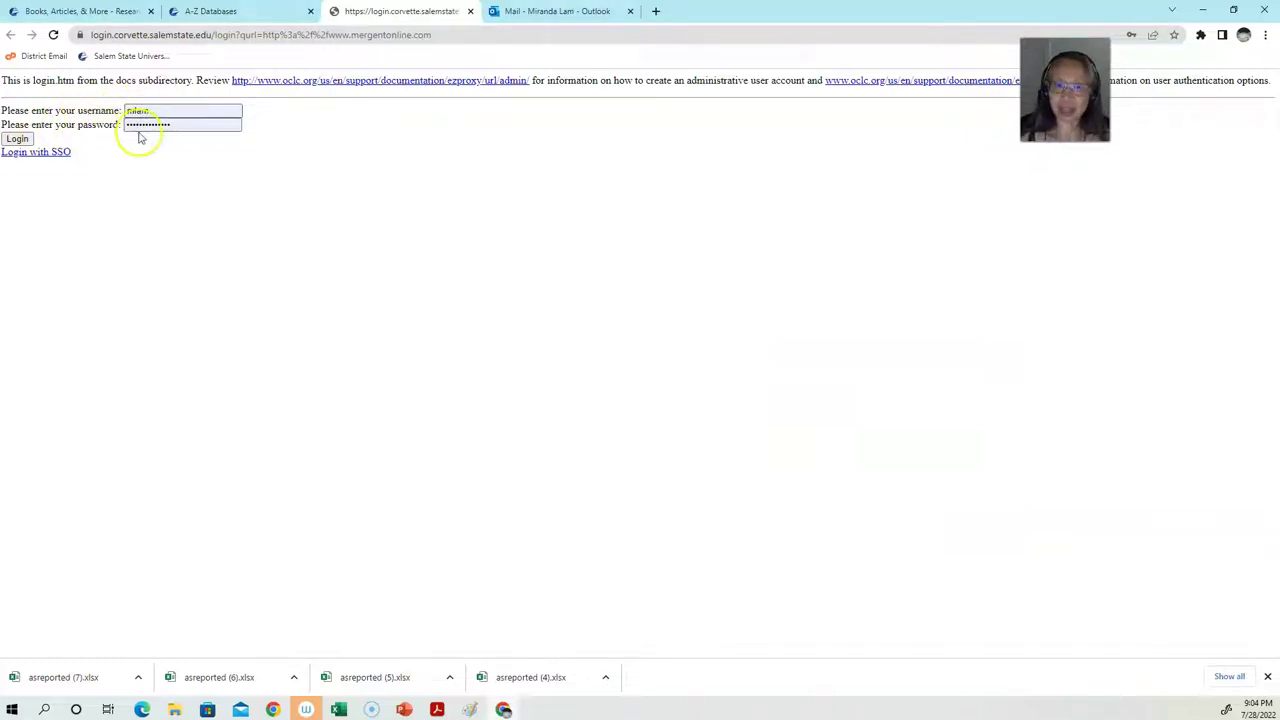
- Log in to Mergent Online, search for "coca" and open the as-reported company financials of Coca-Cola Consolidated Inc
{"action": "left_click", "coordinate": [16, 138]}
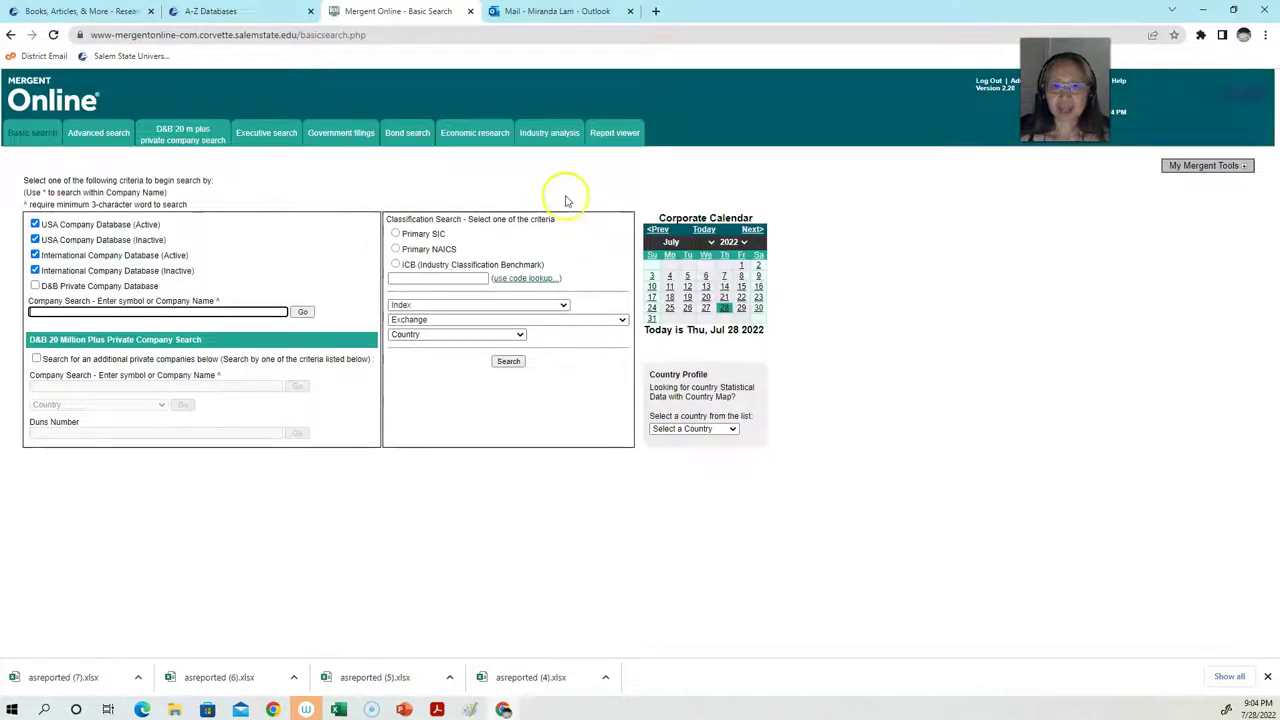
{"action": "left_click", "coordinate": [159, 313]}
{"action": "type", "text": "coca"}
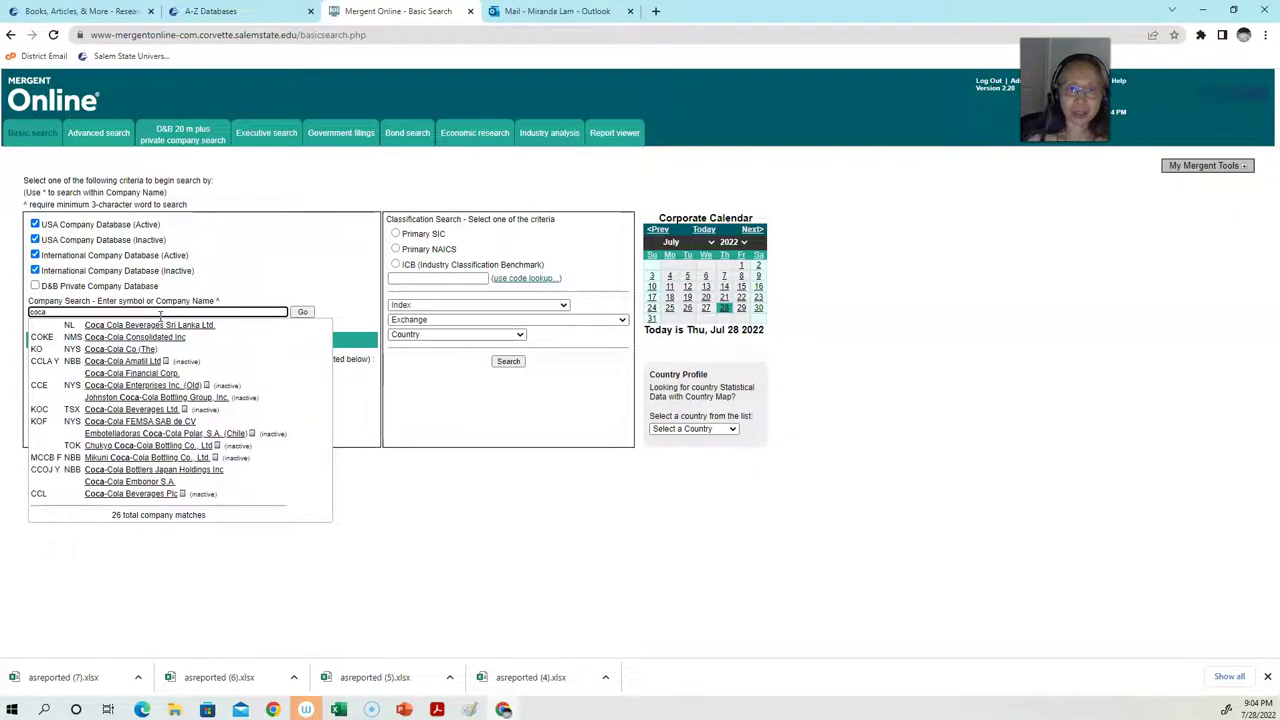
{"action": "left_click", "coordinate": [95, 338]}
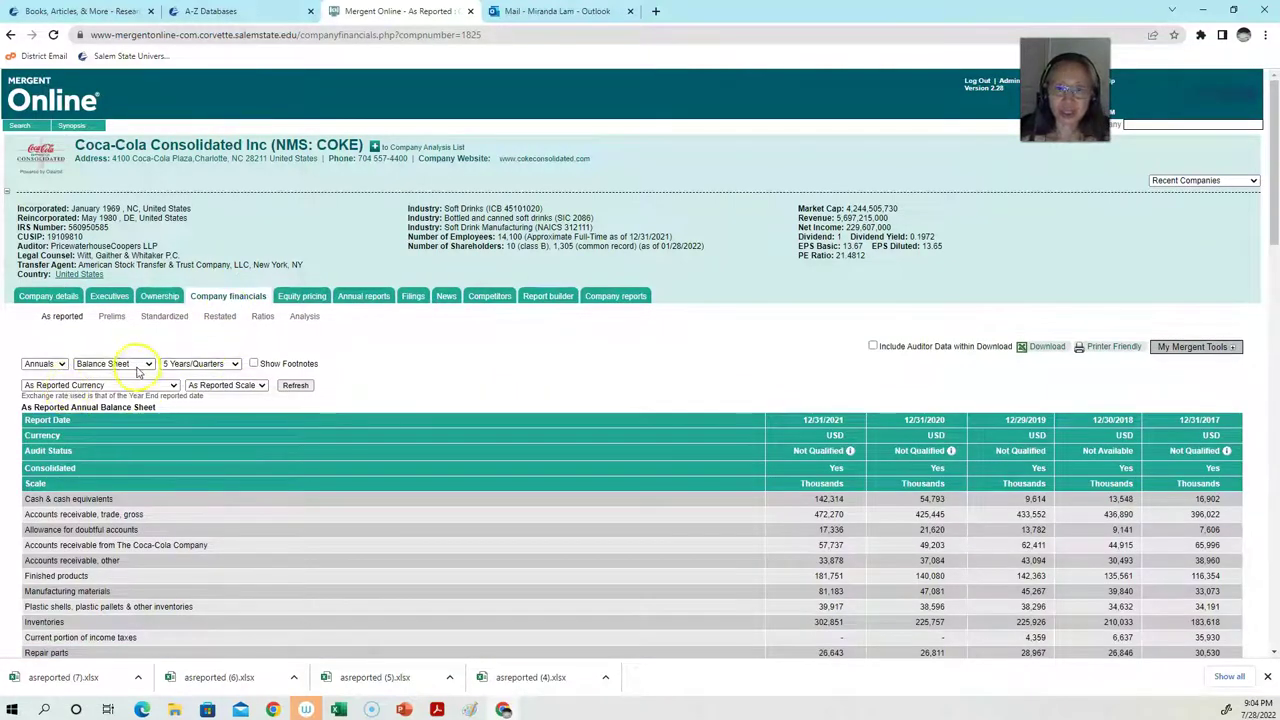
- Display all sections of the annual as-reported financials for 5 years, with footnotes and as-reported currency and scale
{"action": "left_click", "coordinate": [55, 364]}
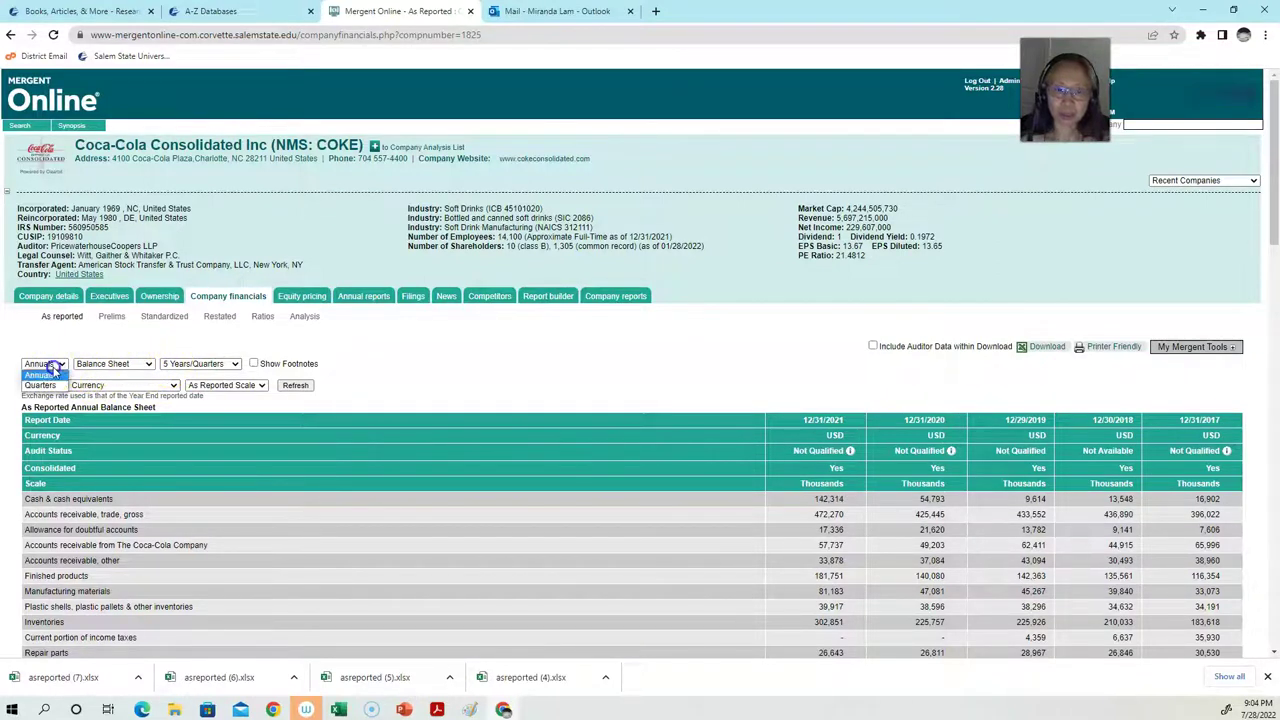
{"action": "left_click", "coordinate": [53, 363]}
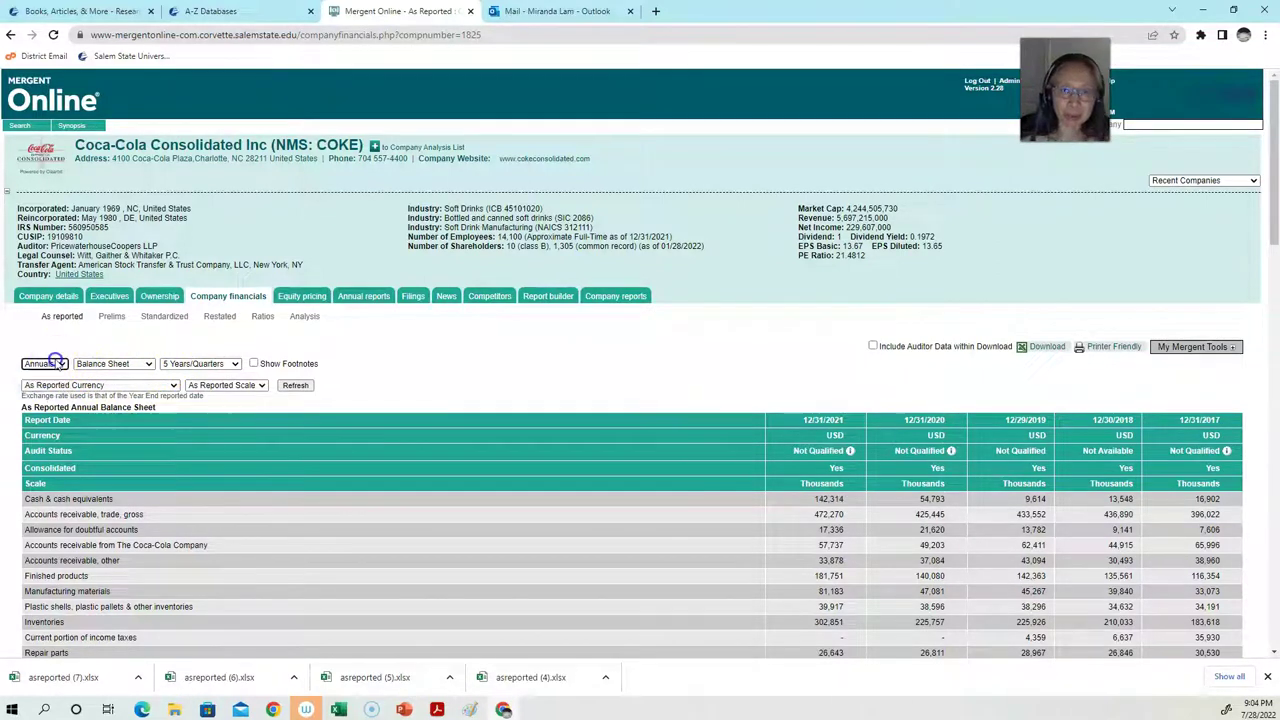
{"action": "left_click", "coordinate": [131, 365]}
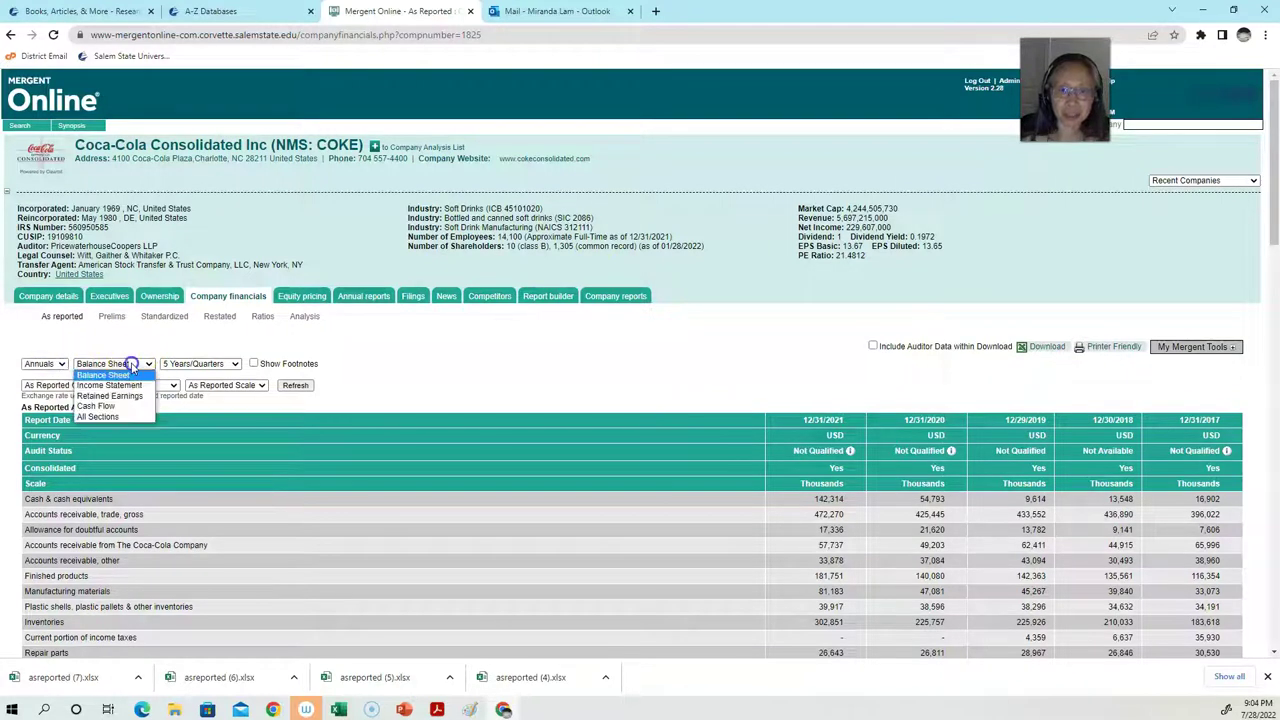
{"action": "left_click", "coordinate": [109, 415]}
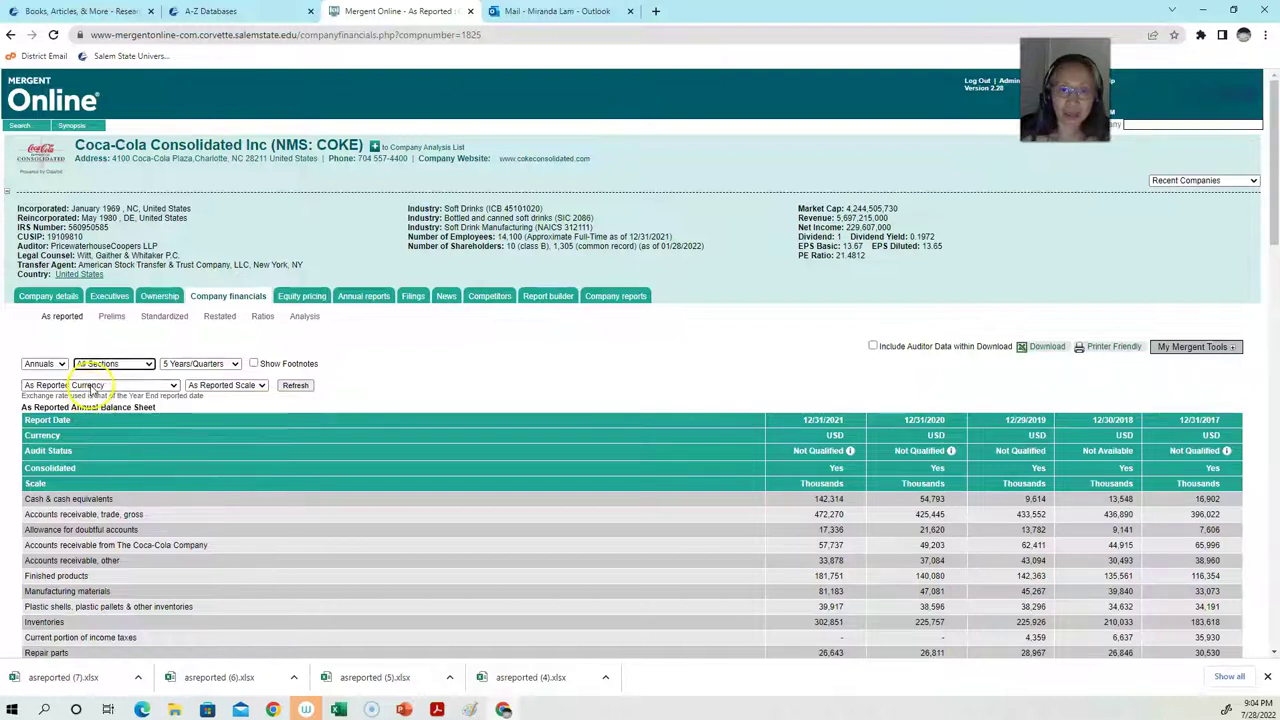
{"action": "left_click", "coordinate": [90, 386]}
{"action": "left_click", "coordinate": [91, 386]}
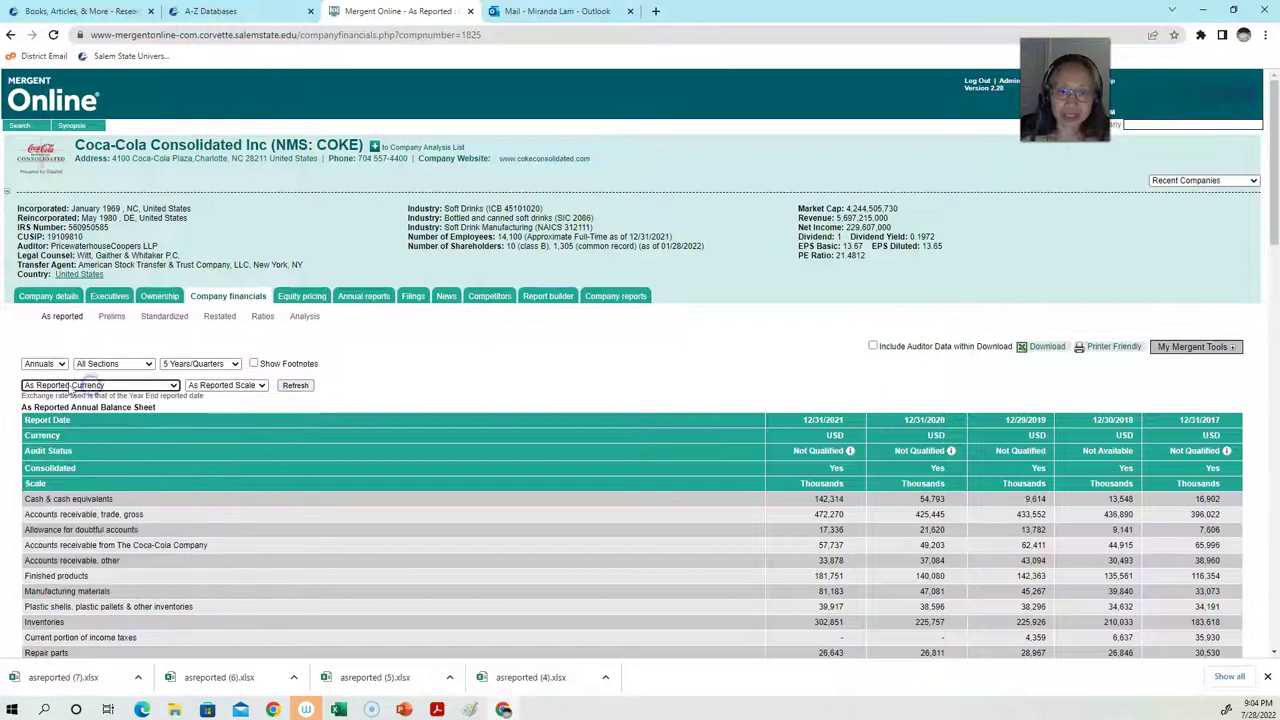
{"action": "left_click", "coordinate": [251, 386]}
{"action": "left_click", "coordinate": [251, 388]}
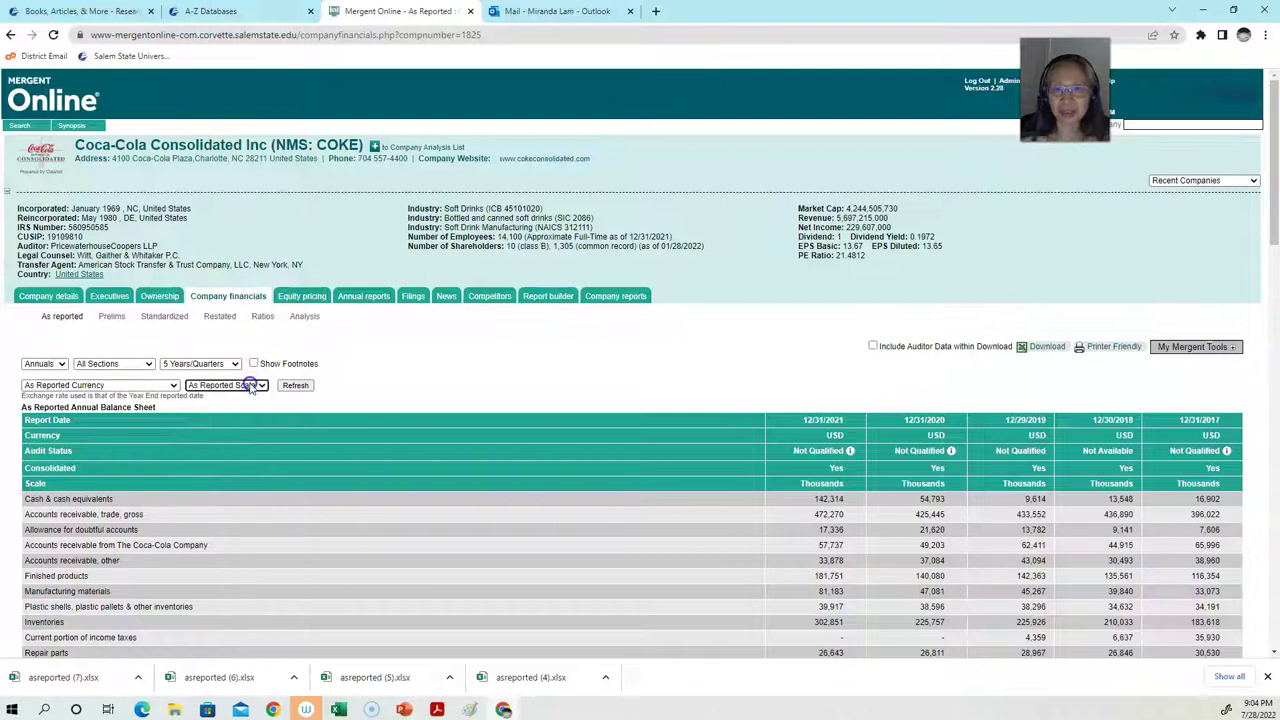
{"action": "left_click", "coordinate": [306, 388]}
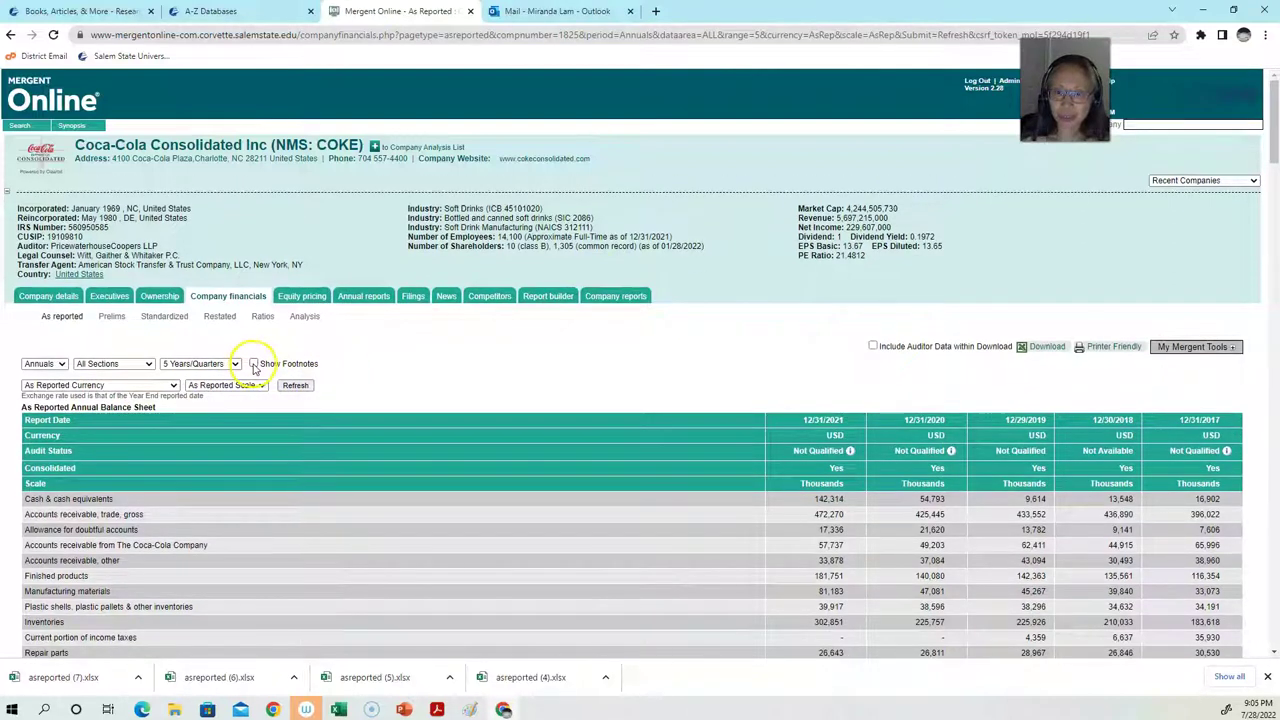
{"action": "left_click", "coordinate": [297, 386]}
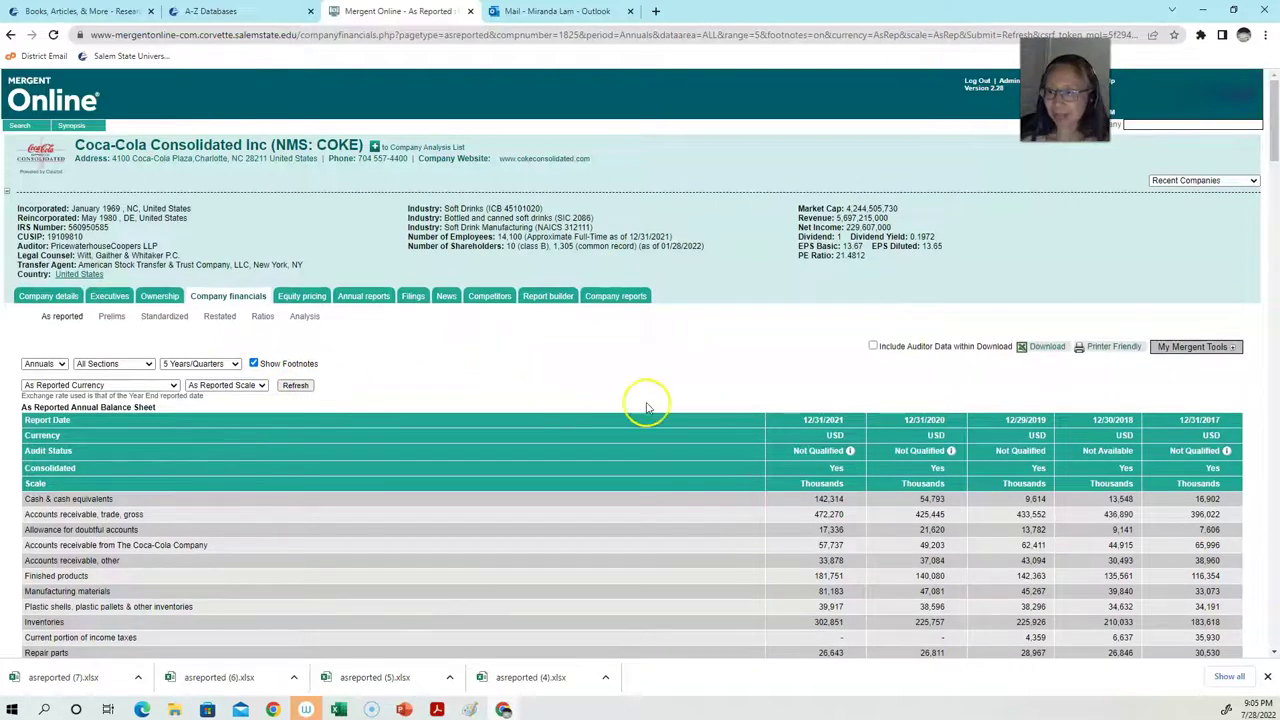
- Download the Coca-Cola Consolidated as-reported statements as an Excel workbook and enable editing in it
{"action": "scroll", "coordinate": [640, 400], "scroll_direction": "down", "scroll_amount": 15}
{"action": "scroll", "coordinate": [627, 402], "scroll_direction": "down", "scroll_amount": 6}
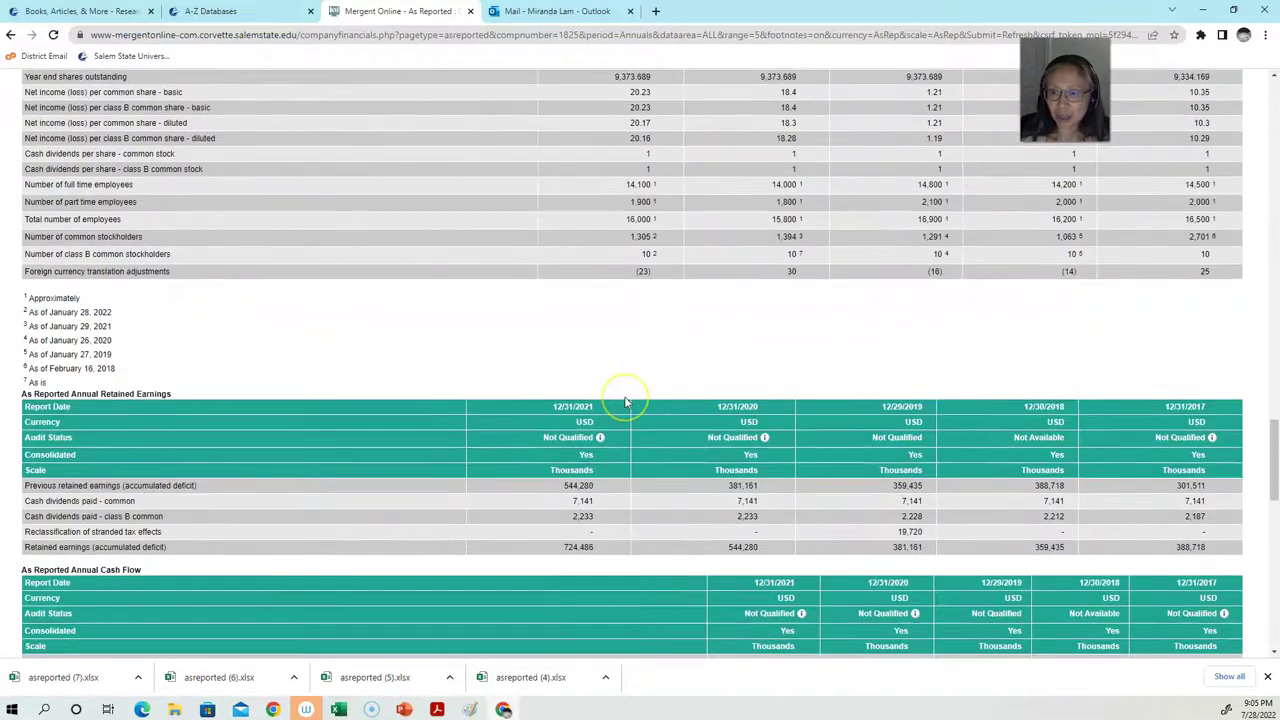
{"action": "scroll", "coordinate": [624, 405], "scroll_direction": "down", "scroll_amount": 10}
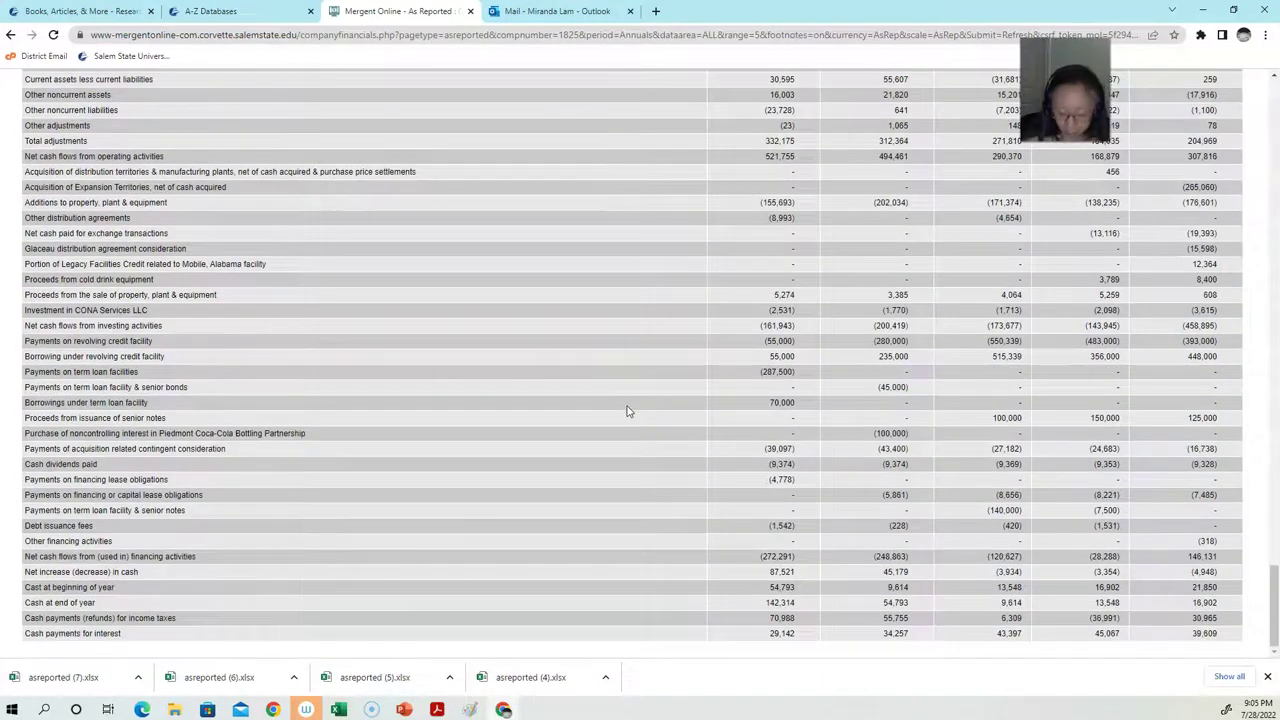
{"action": "key", "text": "Home"}
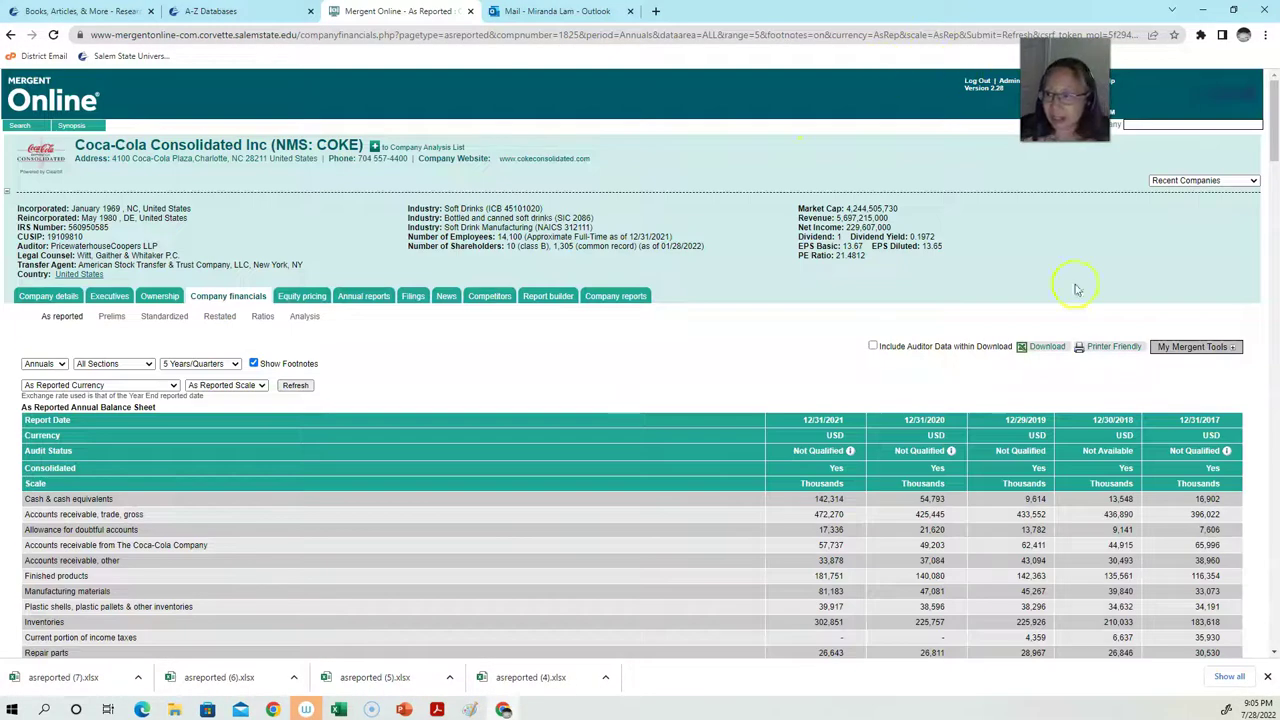
{"action": "left_click", "coordinate": [1045, 347]}
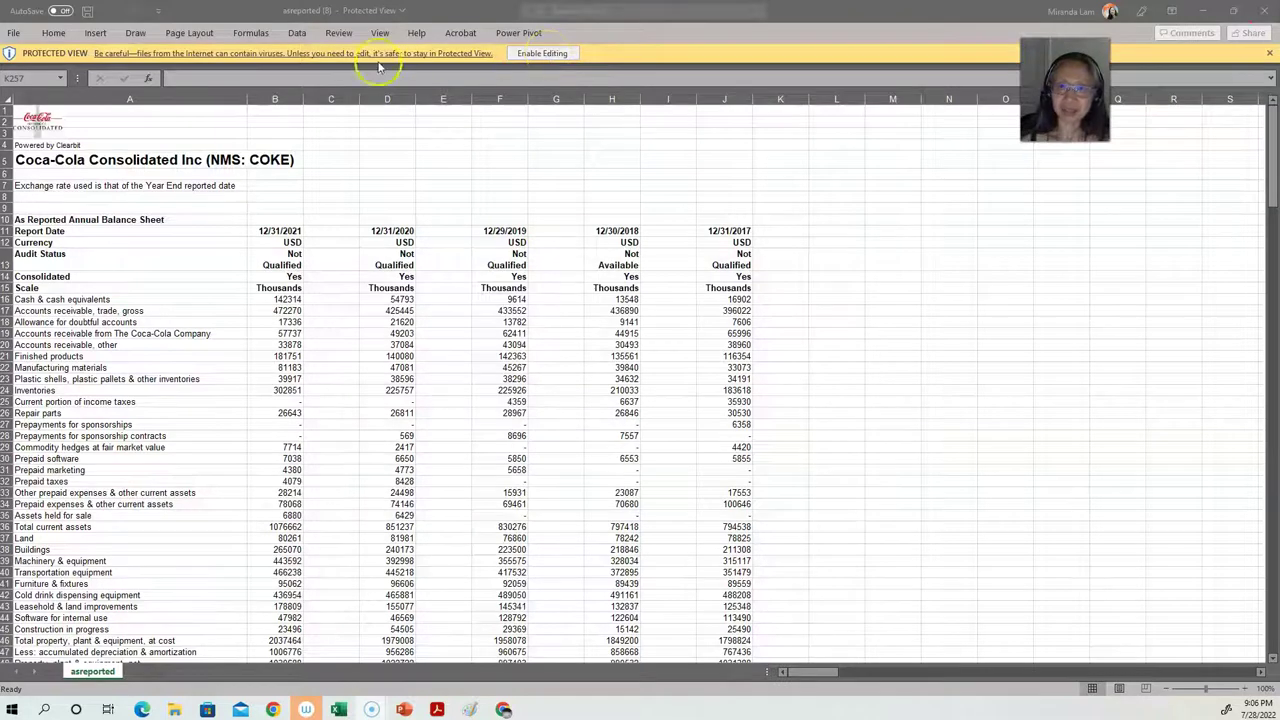
{"action": "left_click", "coordinate": [556, 54]}
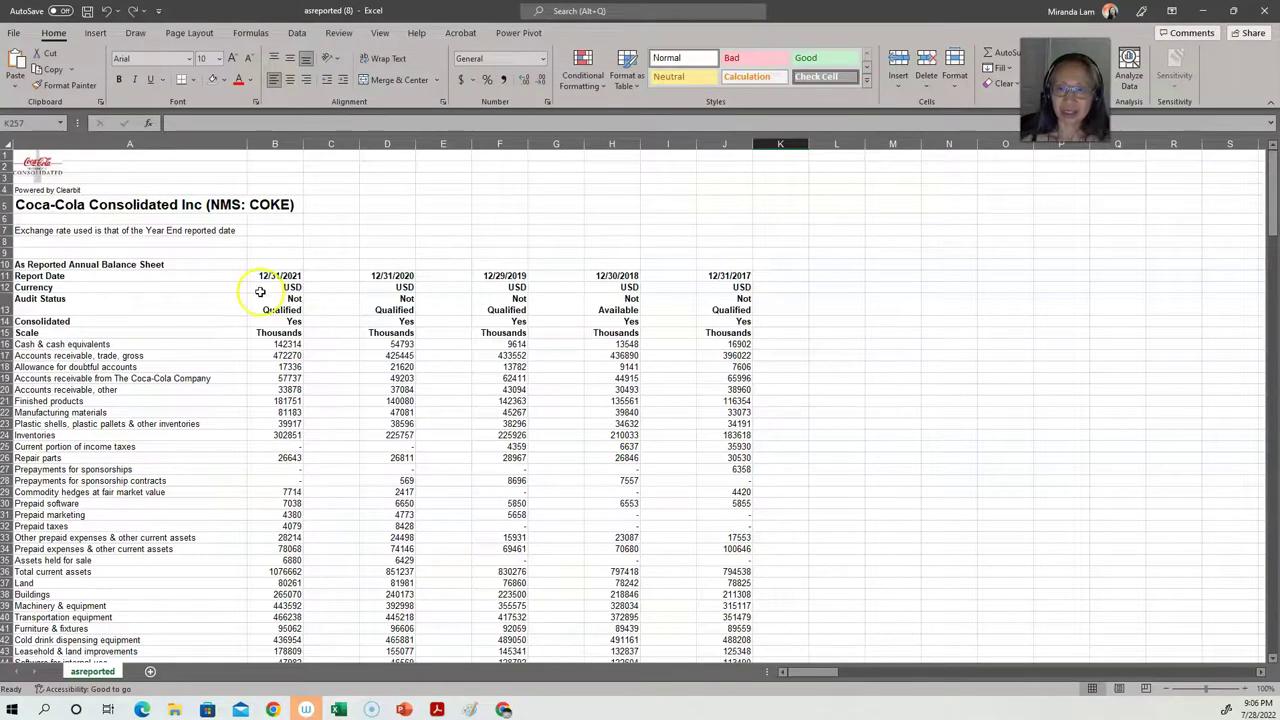
- Review the downloaded sheet from the balance sheet through the income statement, footnotes, retained earnings and cash flow
{"action": "scroll", "coordinate": [350, 292], "scroll_direction": "down", "scroll_amount": 20}
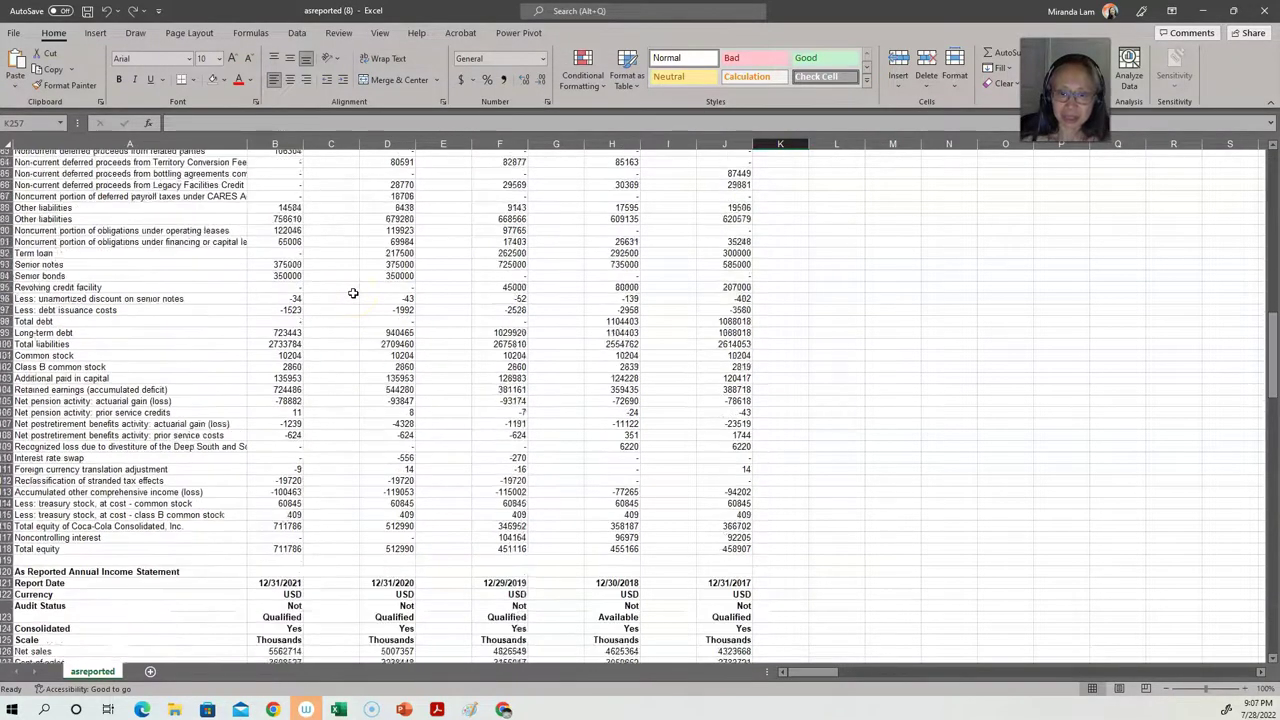
{"action": "scroll", "coordinate": [353, 292], "scroll_direction": "down", "scroll_amount": 19}
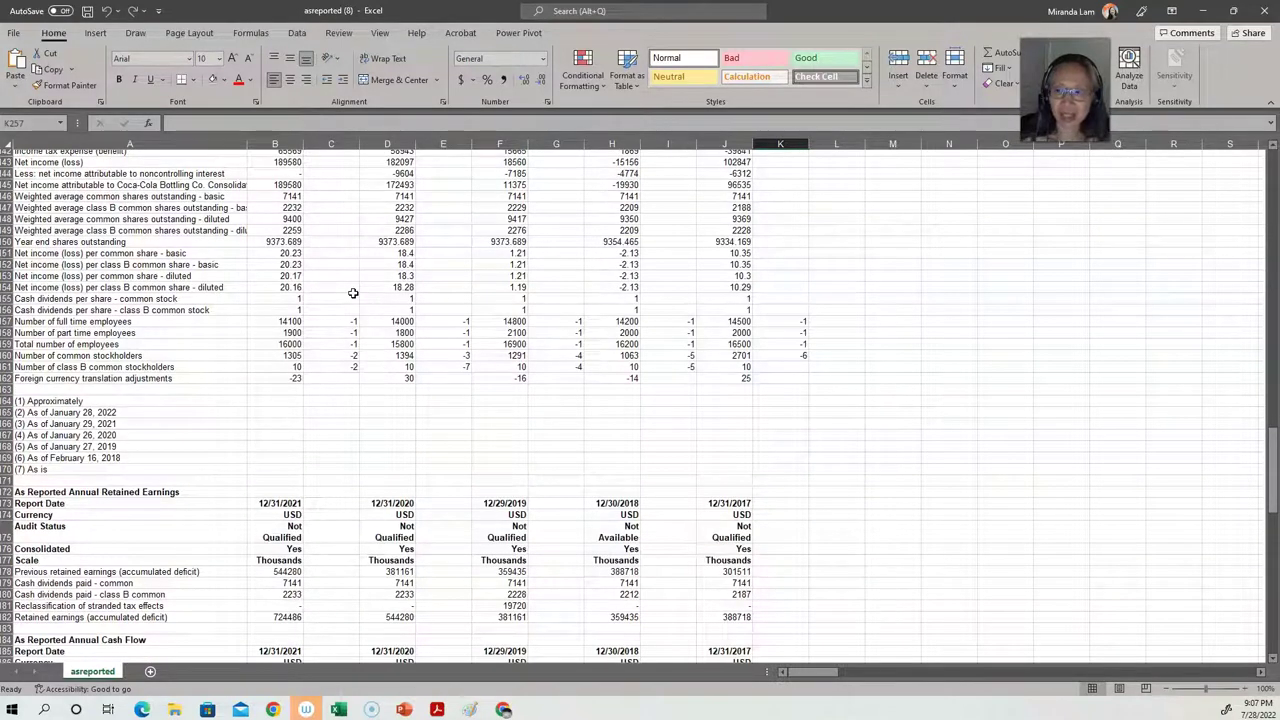
{"action": "scroll", "coordinate": [342, 380], "scroll_direction": "down", "scroll_amount": 1}
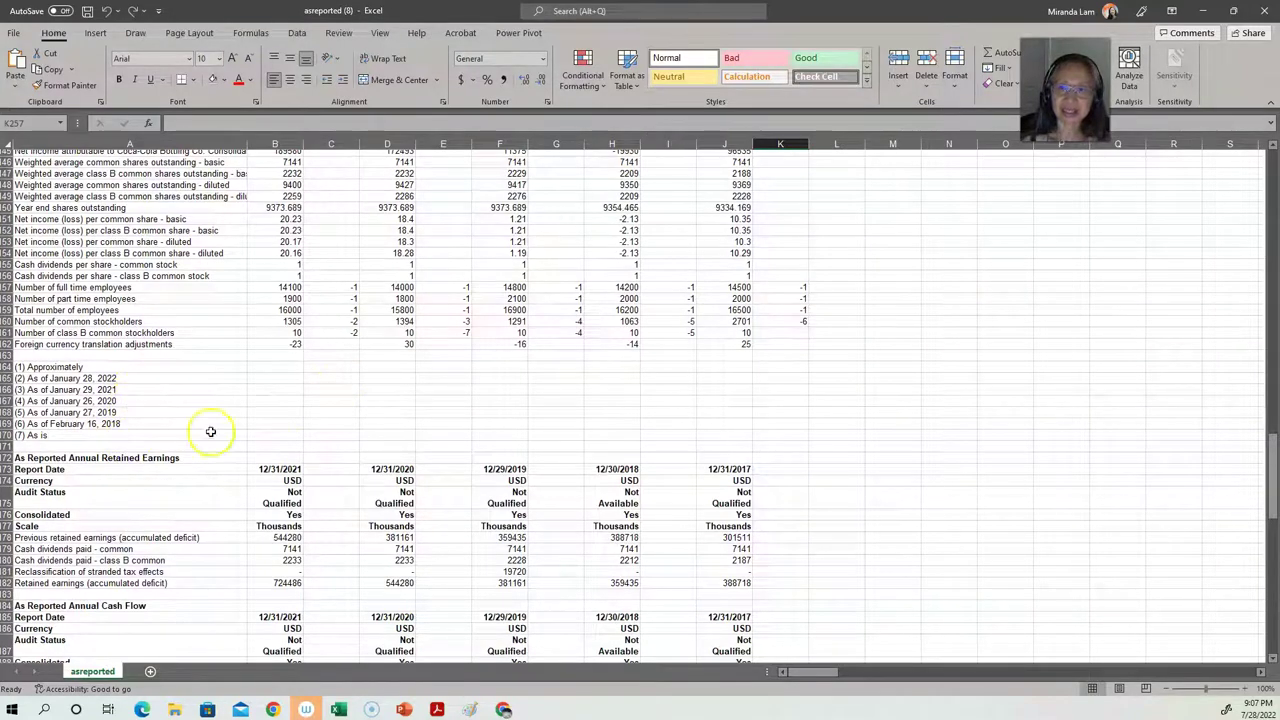
{"action": "scroll", "coordinate": [313, 407], "scroll_direction": "down", "scroll_amount": 20}
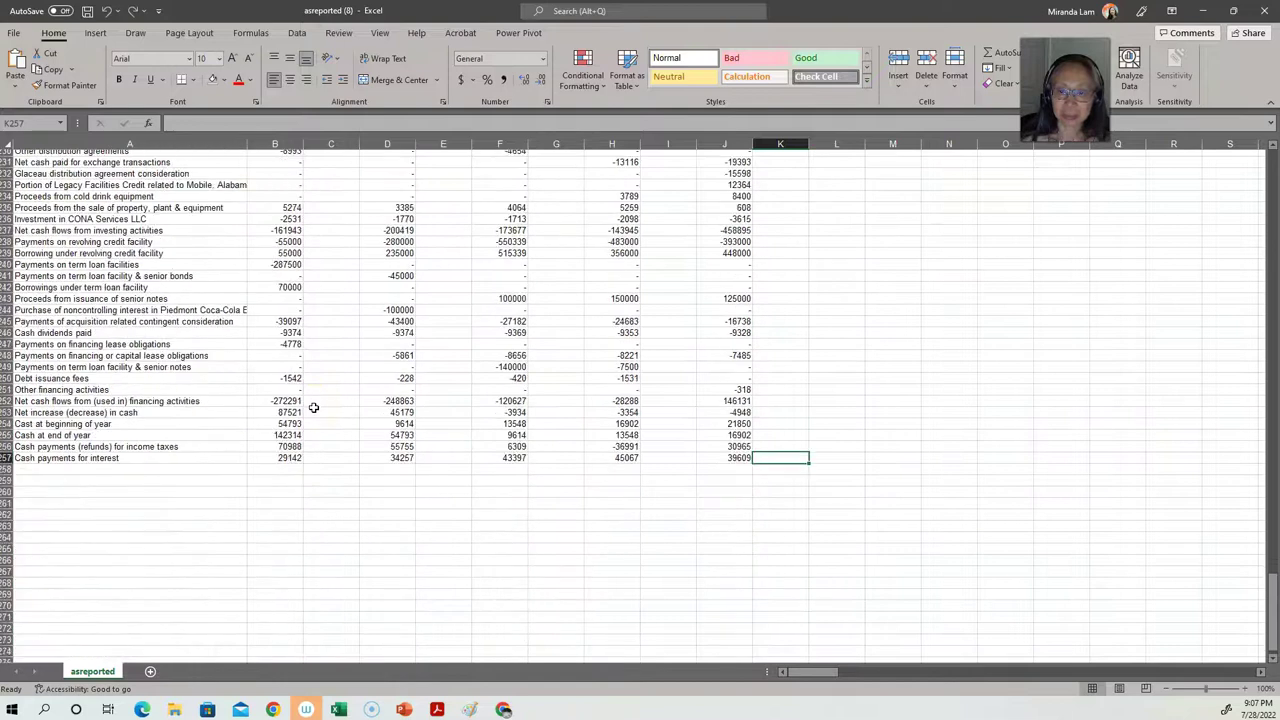
{"action": "scroll", "coordinate": [313, 407], "scroll_direction": "down", "scroll_amount": 8}
{"action": "key", "text": "ctrl+Home"}
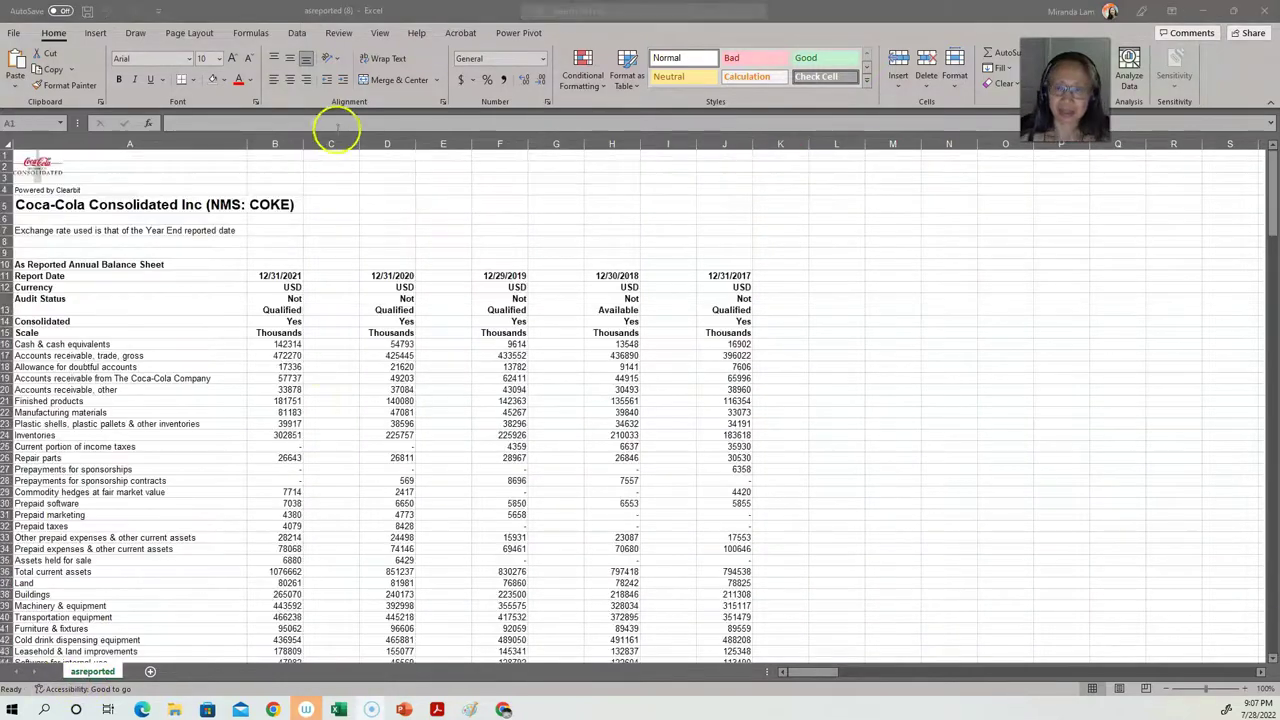
- Delete the four footnote columns between the yearly figures so that the five years occupy adjacent columns B to F
{"action": "left_click", "coordinate": [333, 144]}
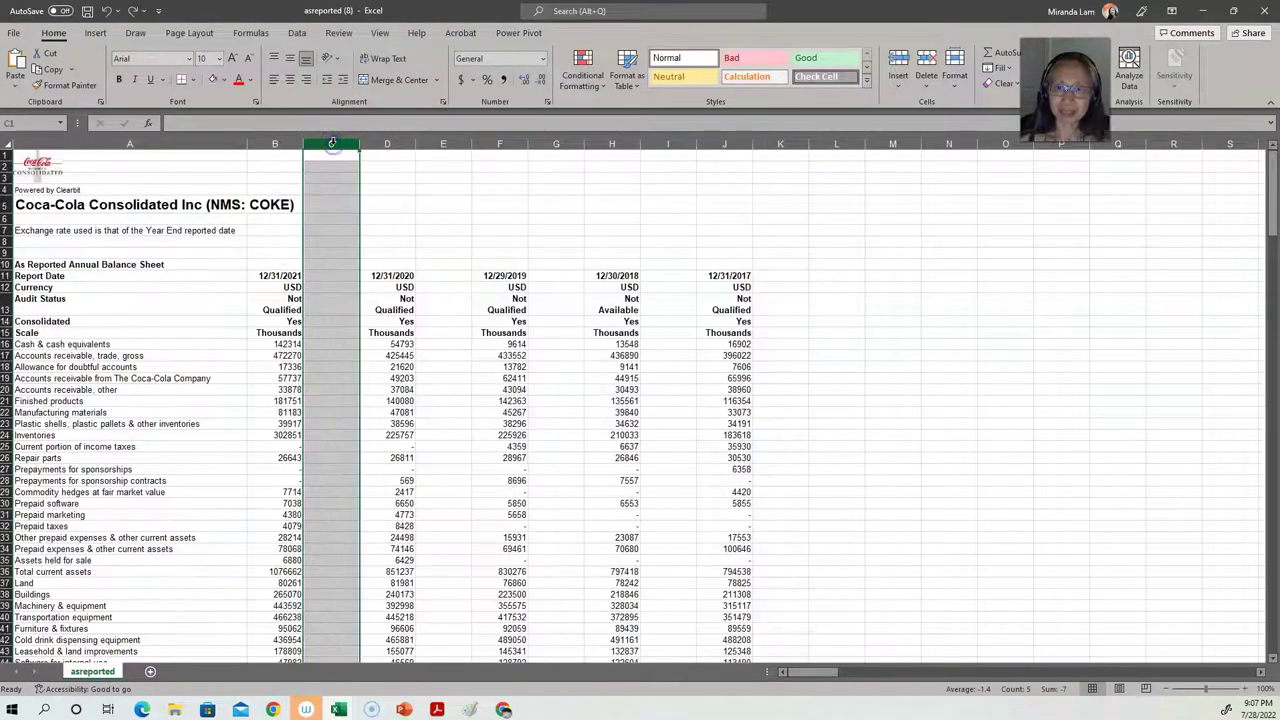
{"action": "right_click", "coordinate": [332, 144]}
{"action": "left_click", "coordinate": [368, 273]}
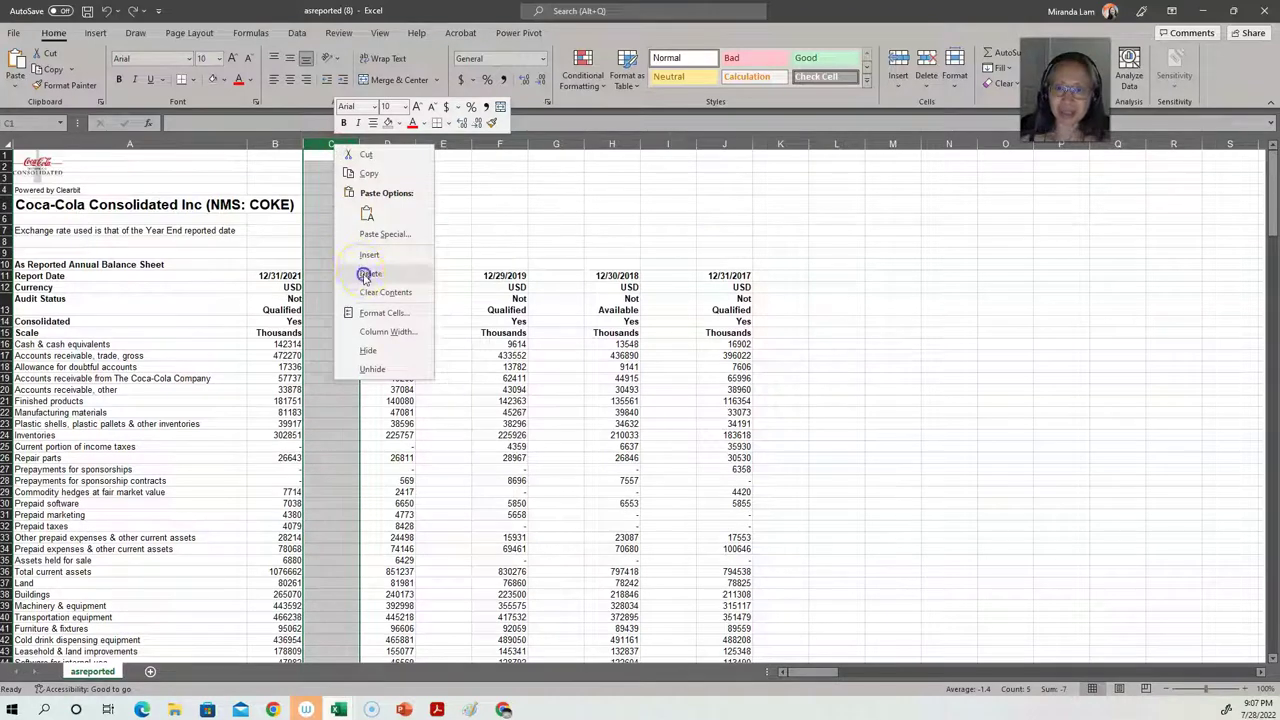
{"action": "right_click", "coordinate": [387, 143]}
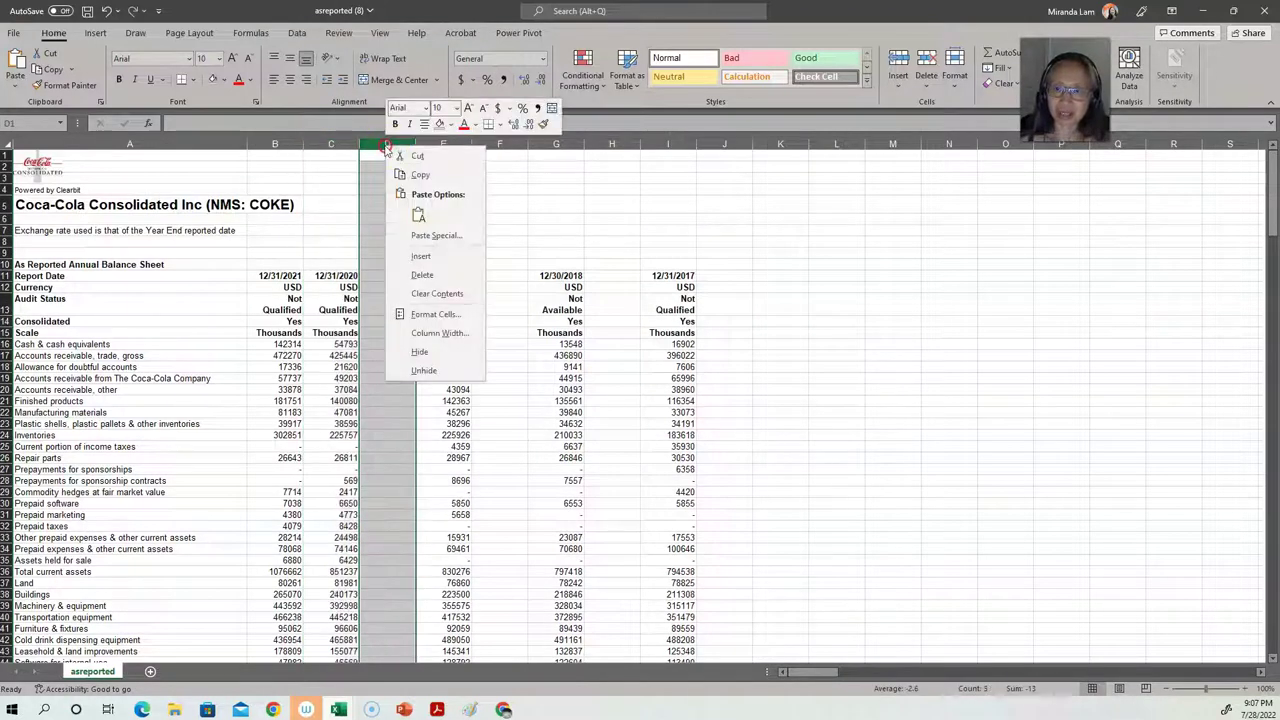
{"action": "left_click", "coordinate": [423, 275]}
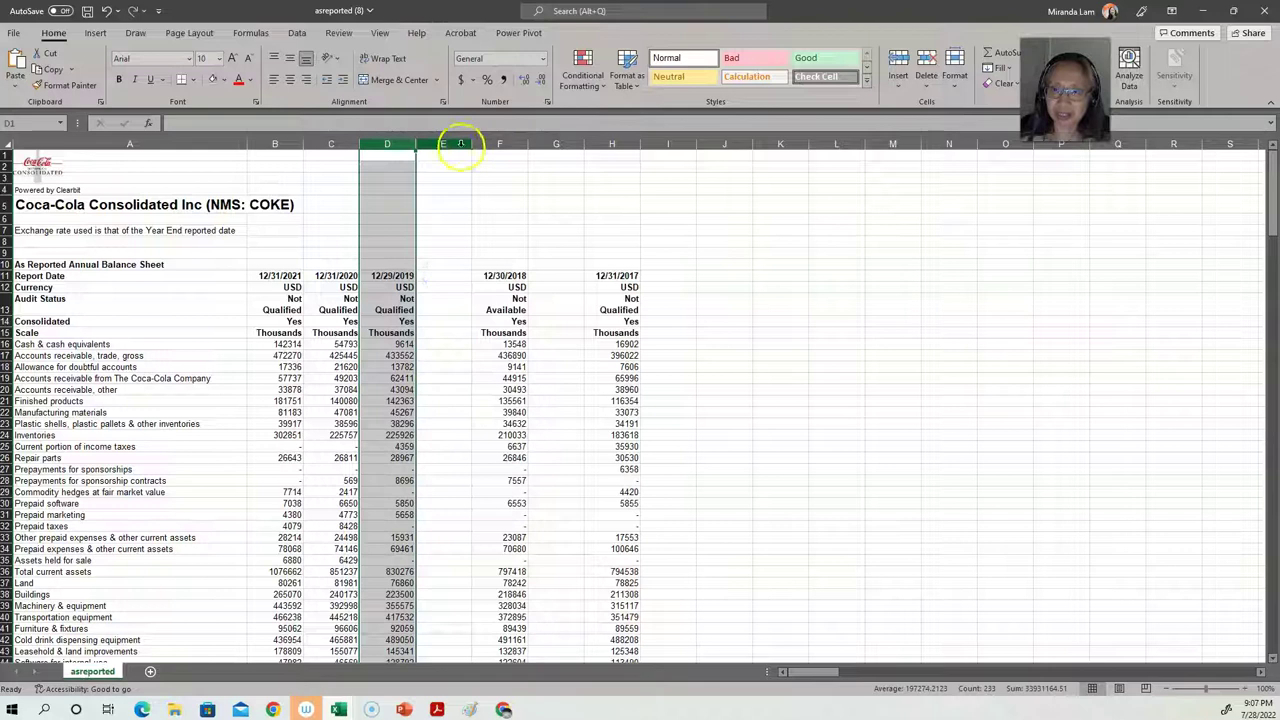
{"action": "right_click", "coordinate": [462, 146]}
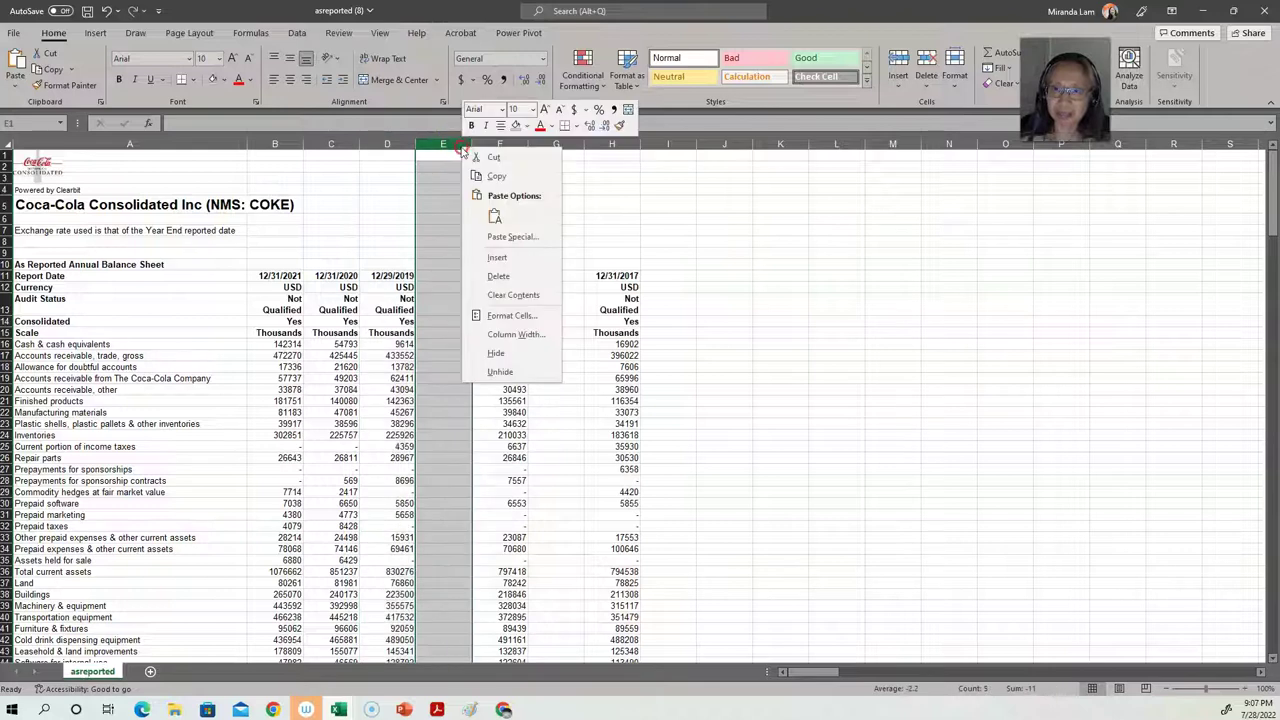
{"action": "left_click", "coordinate": [496, 276]}
{"action": "right_click", "coordinate": [500, 145]}
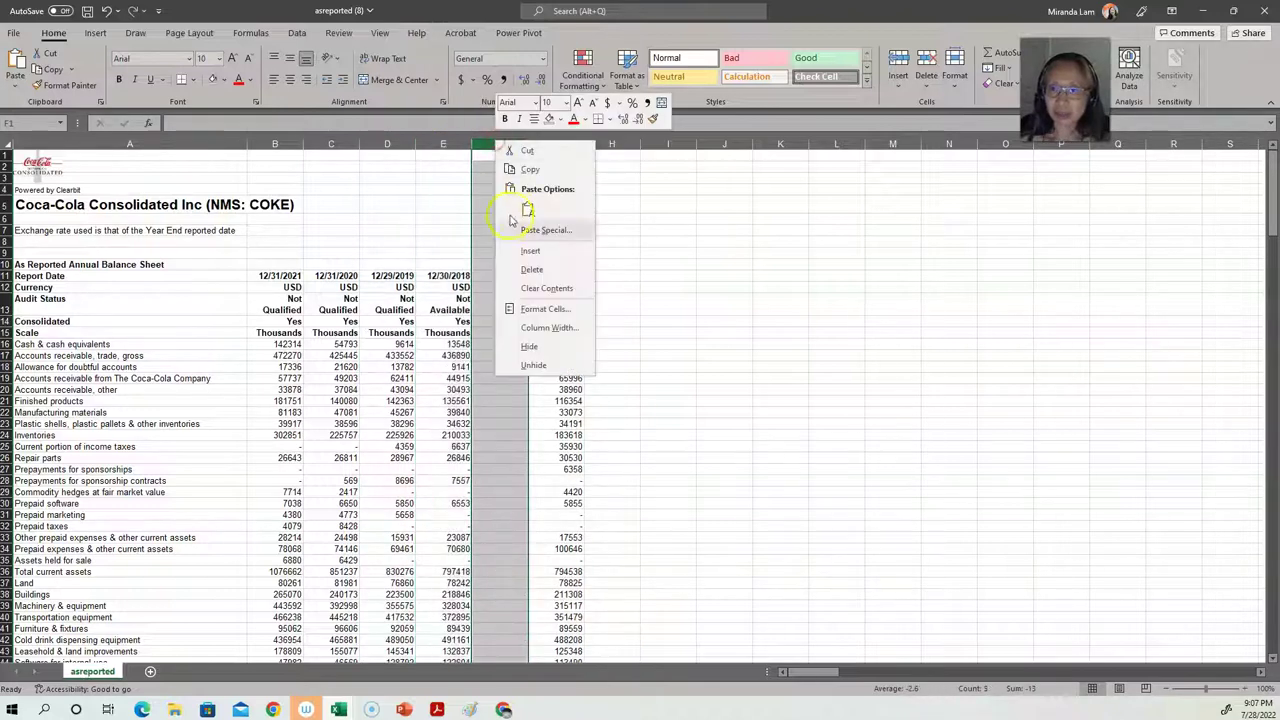
{"action": "left_click", "coordinate": [532, 270]}
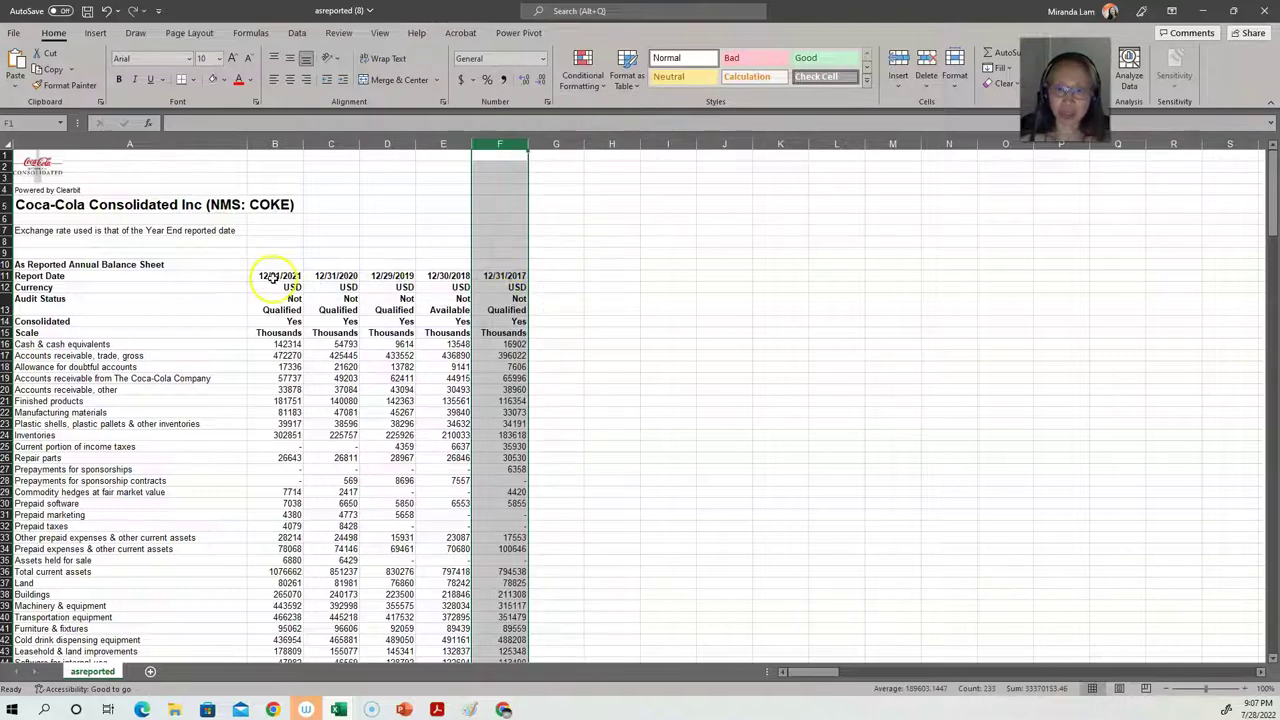
- Copy the five report dates in B11:F11 into H11:L11
{"action": "left_click", "coordinate": [275, 276]}
{"action": "key", "text": "ctrl+shift+Right"}
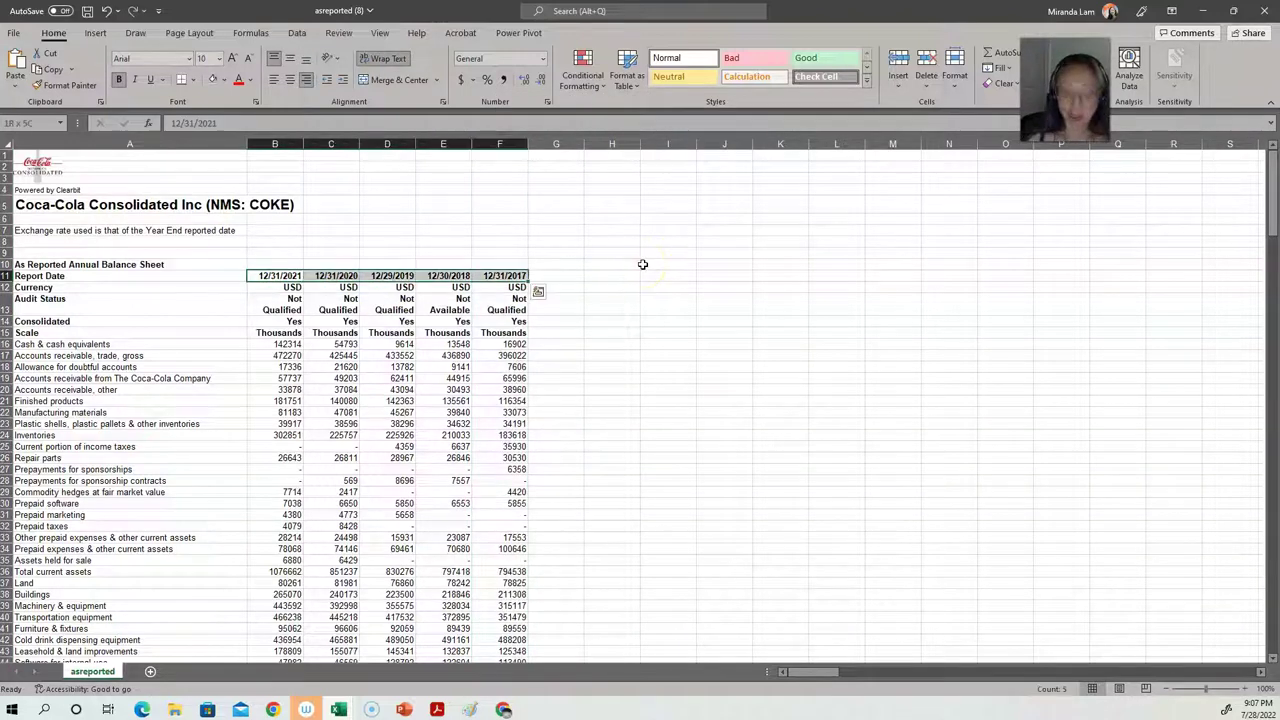
{"action": "key", "text": "ctrl+c"}
{"action": "key", "text": "Right"}
{"action": "key", "text": "Right"}
{"action": "key", "text": "Right"}
{"action": "key", "text": "Right"}
{"action": "key", "text": "Right"}
{"action": "key", "text": "Right"}
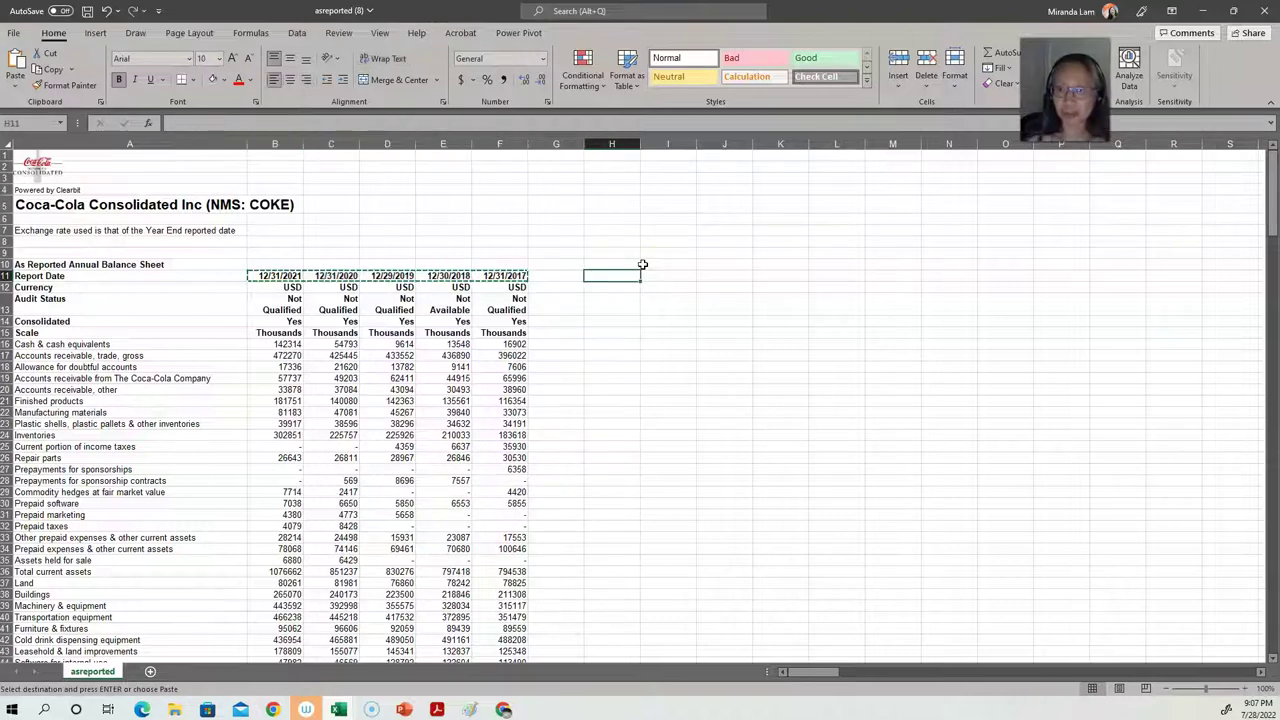
{"action": "key", "text": "Return"}
- Enter the heading "Common size" in H10 above the copied report dates
{"action": "key", "text": "Down"}
{"action": "key", "text": "Down"}
{"action": "key", "text": "Down"}
{"action": "key", "text": "Down"}
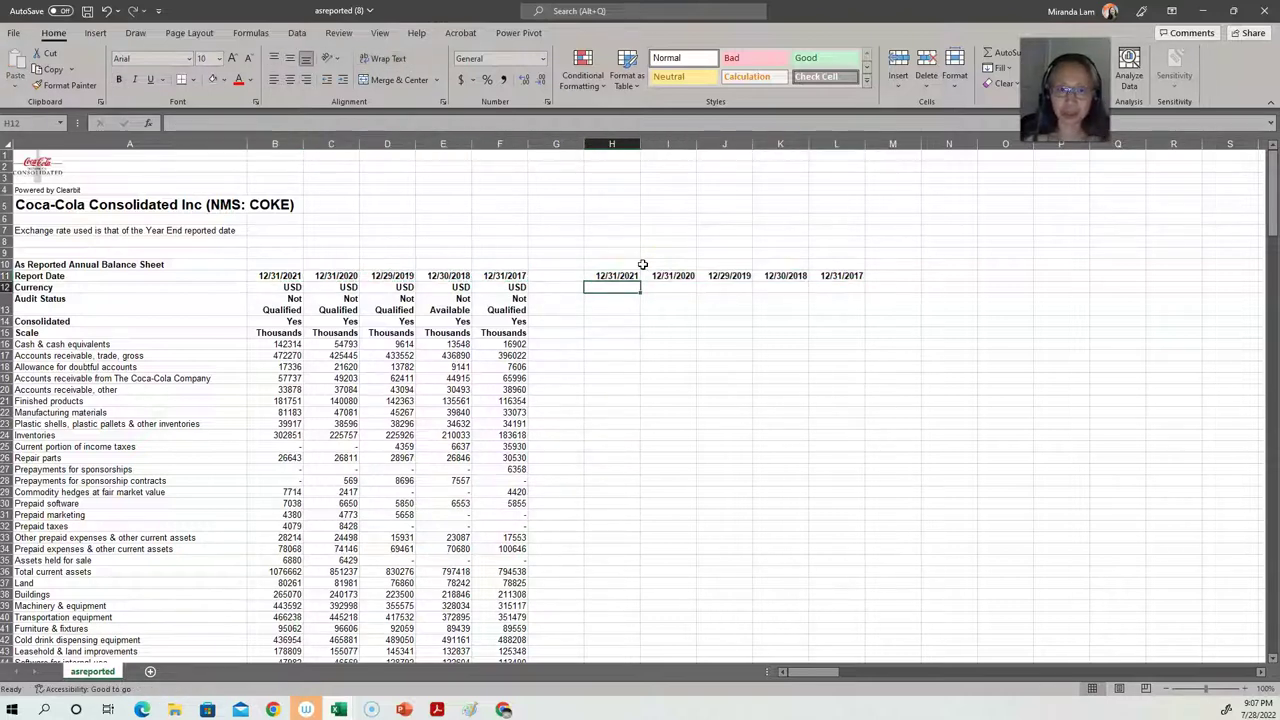
{"action": "key", "text": "Down"}
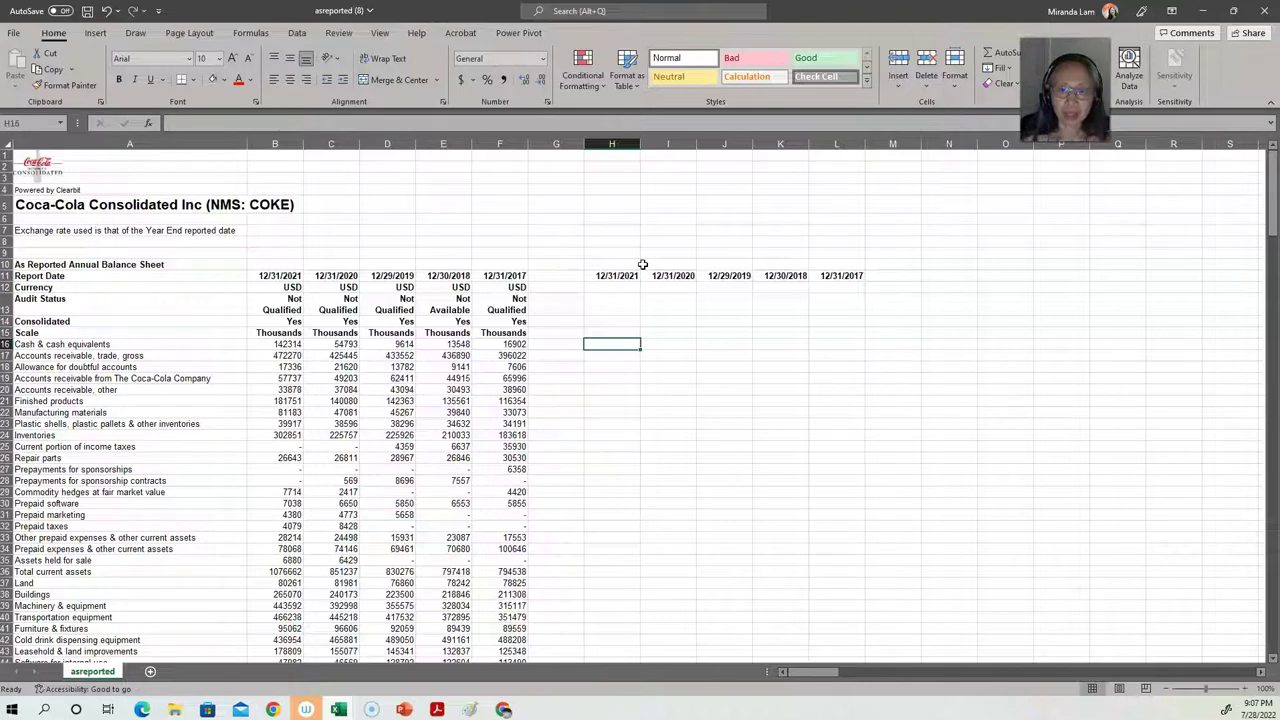
{"action": "key", "text": "Up"}
{"action": "key", "text": "Up"}
{"action": "key", "text": "Up"}
{"action": "key", "text": "Up"}
{"action": "key", "text": "Up"}
{"action": "key", "text": "Up"}
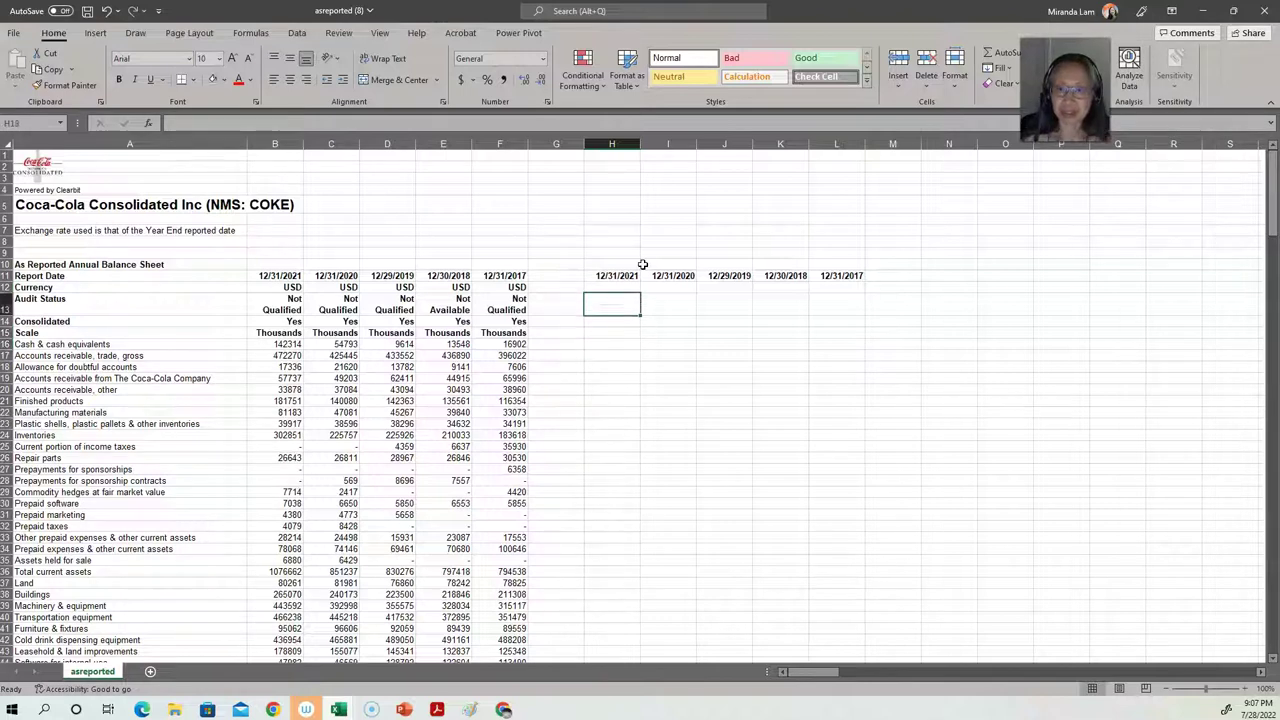
{"action": "type", "text": "Common"}
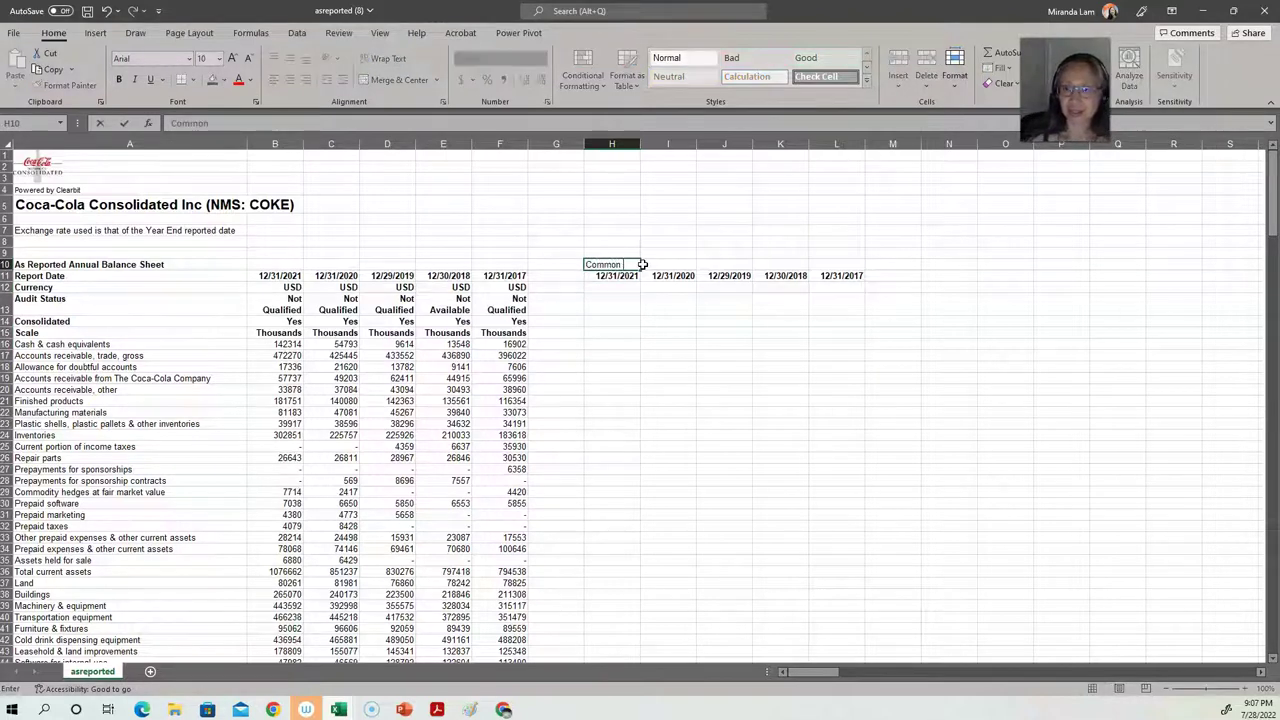
- Fill the Total assets row from A58 to F58 with yellow
{"action": "key", "text": "Down"}
{"action": "key", "text": "Down"}
{"action": "key", "text": "Down"}
{"action": "key", "text": "Down"}
{"action": "key", "text": "Down"}
{"action": "key", "text": "Down"}
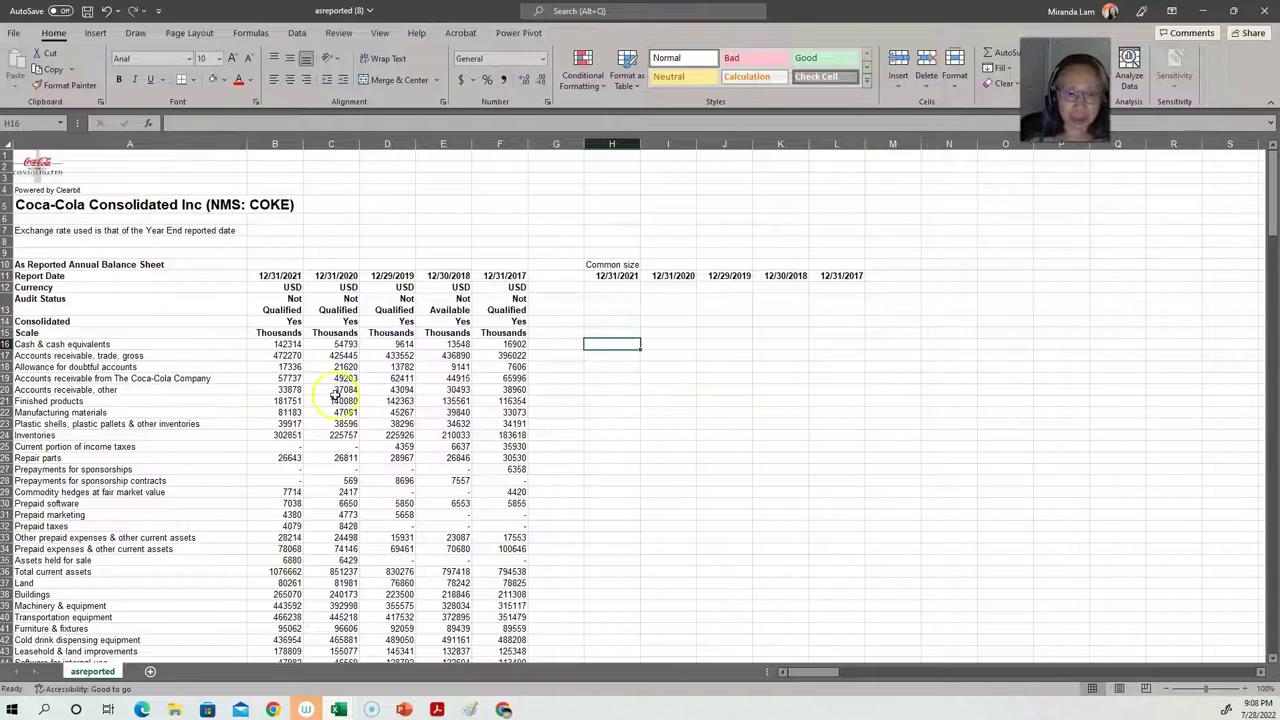
{"action": "scroll", "coordinate": [383, 441], "scroll_direction": "down", "scroll_amount": 2}
{"action": "scroll", "coordinate": [383, 441], "scroll_direction": "down", "scroll_amount": 1}
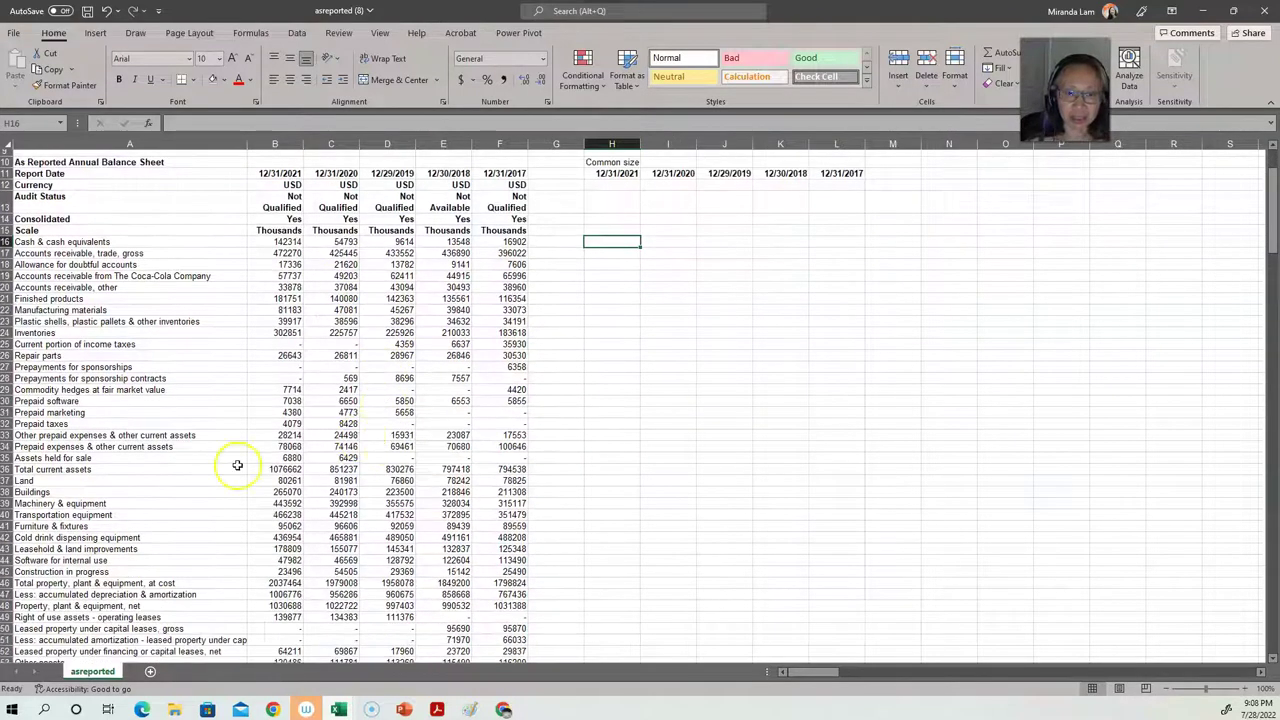
{"action": "scroll", "coordinate": [217, 517], "scroll_direction": "down", "scroll_amount": 1}
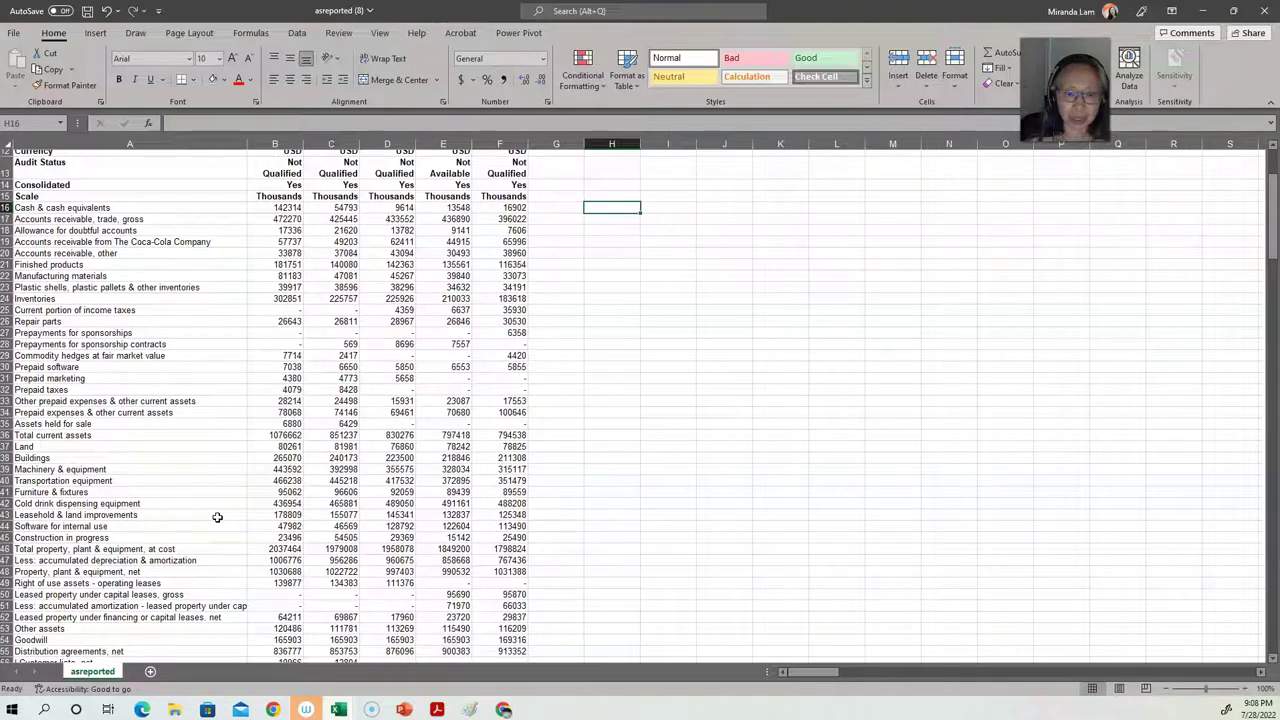
{"action": "scroll", "coordinate": [217, 517], "scroll_direction": "down", "scroll_amount": 3}
{"action": "scroll", "coordinate": [217, 517], "scroll_direction": "down", "scroll_amount": 2}
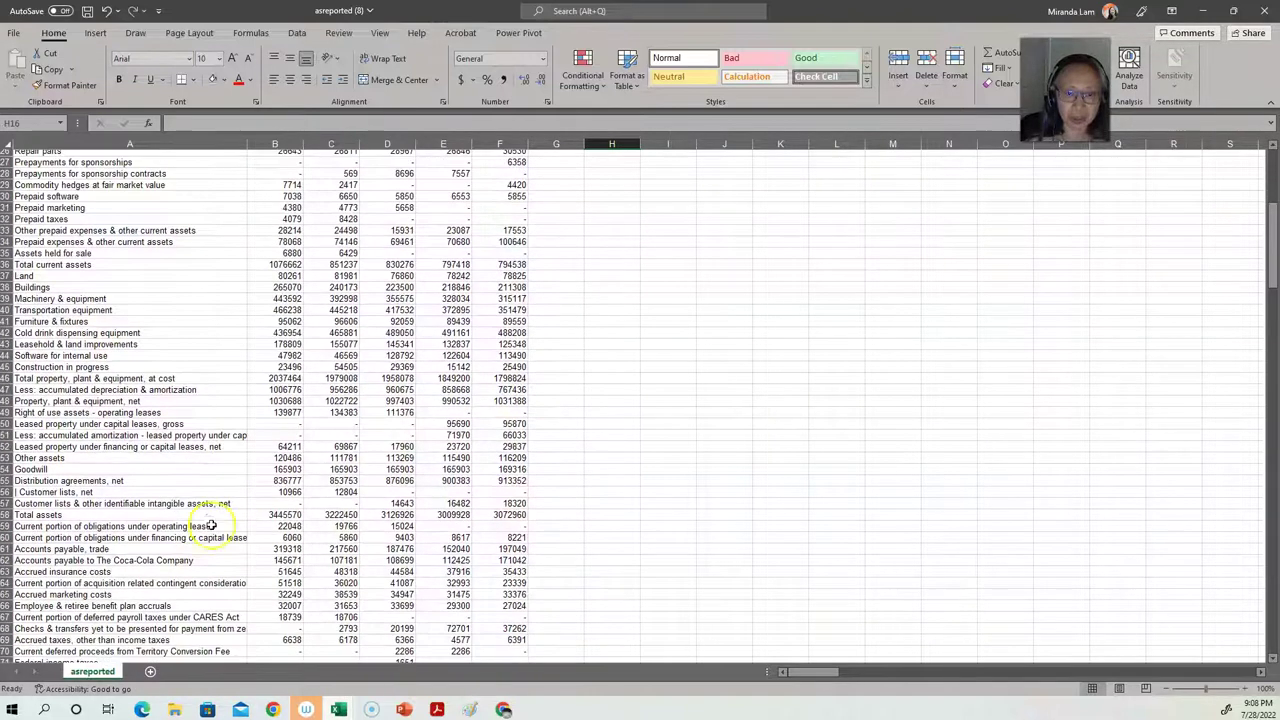
{"action": "left_click_drag", "start_coordinate": [55, 514], "coordinate": [505, 514]}
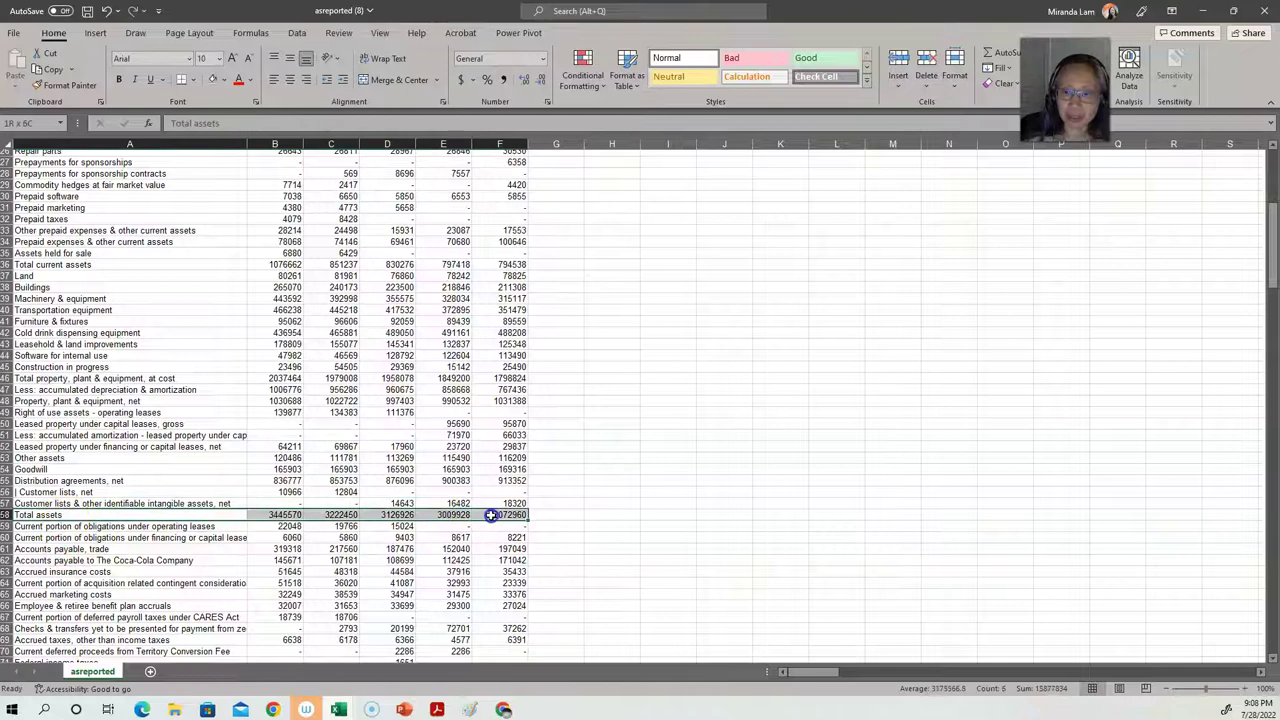
{"action": "left_click", "coordinate": [216, 80]}
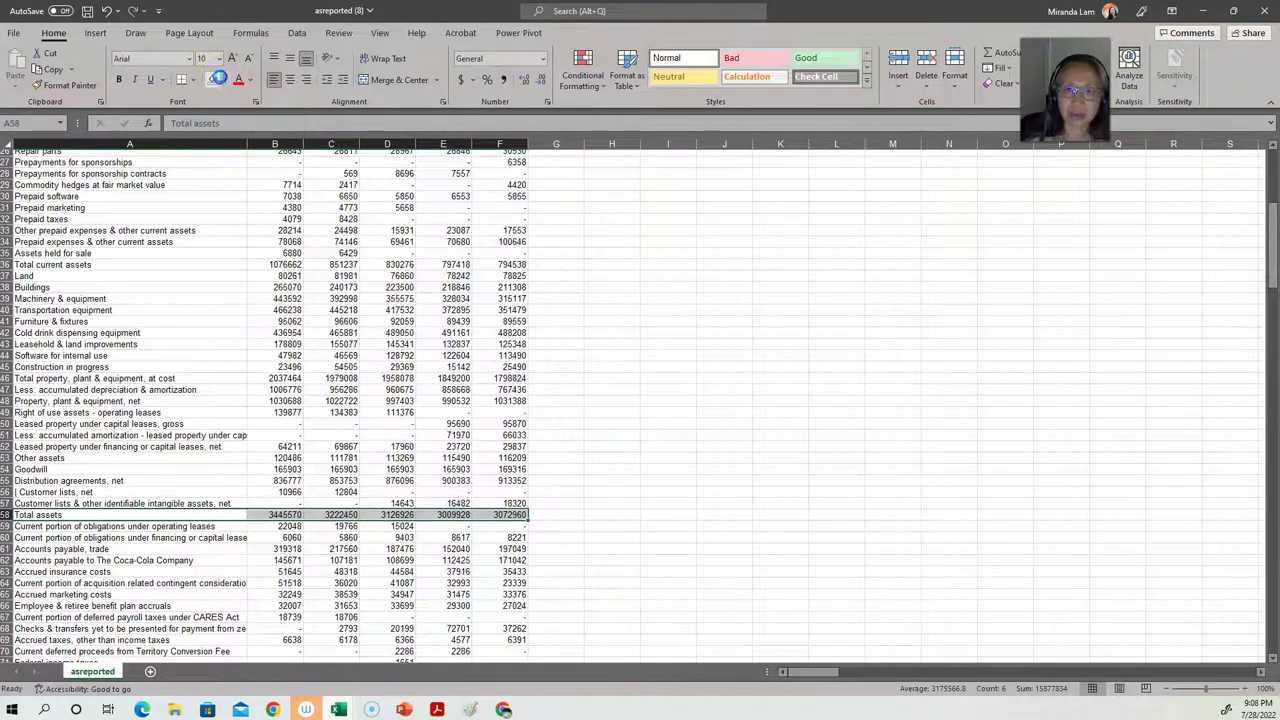
{"action": "left_click", "coordinate": [224, 80]}
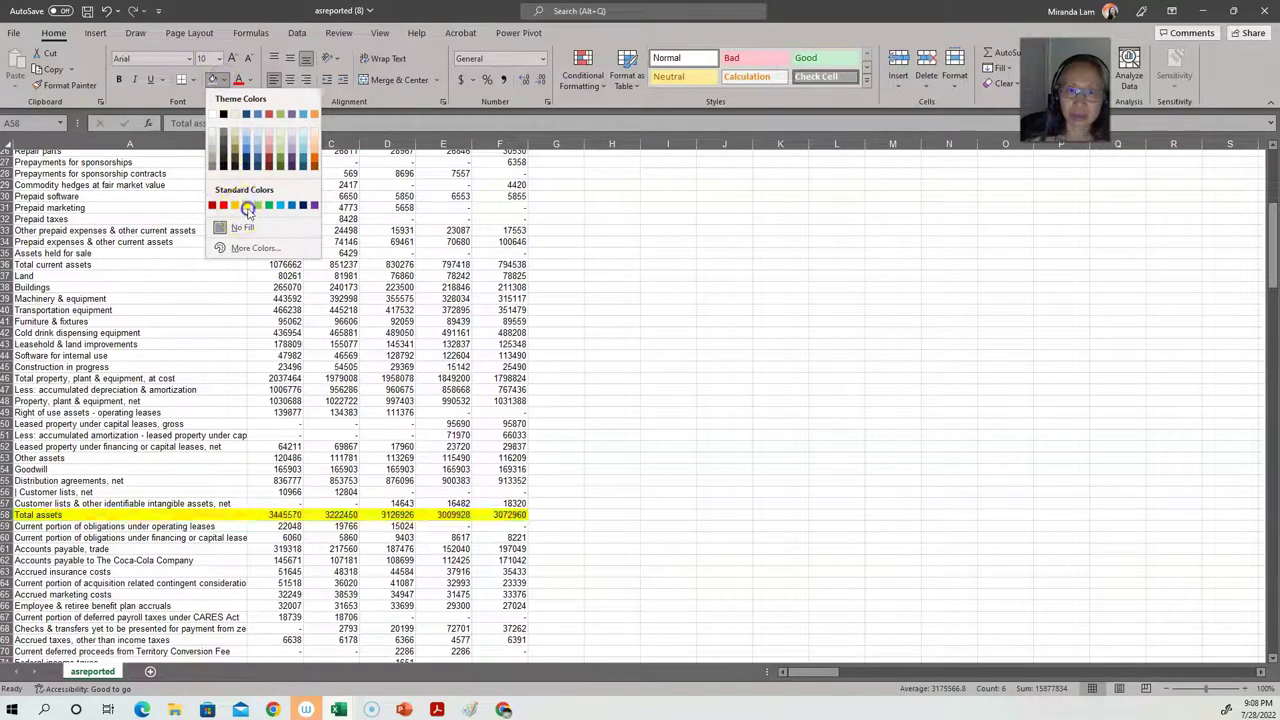
{"action": "left_click", "coordinate": [248, 207]}
{"action": "left_click", "coordinate": [256, 491]}
- Enter the formula =B16/B$58 in H16 to express 2021 cash and cash equivalents as a share of total assets
{"action": "scroll", "coordinate": [284, 448], "scroll_direction": "up", "scroll_amount": 8}
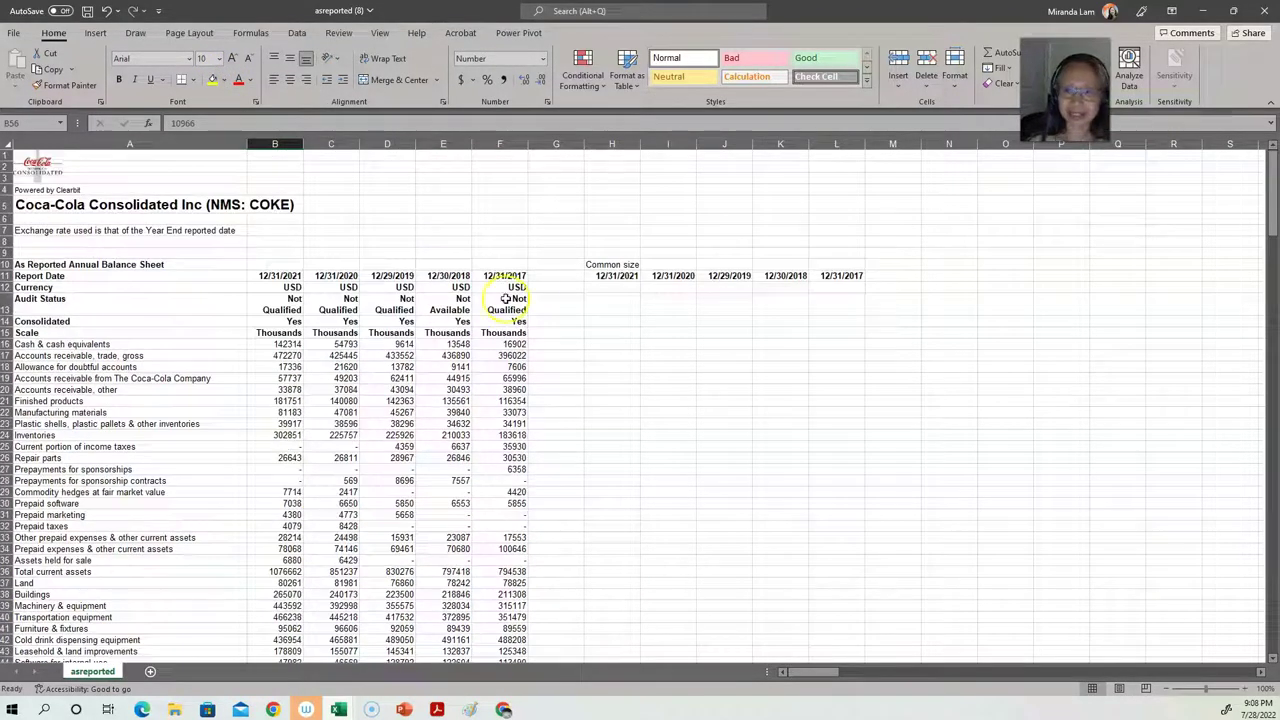
{"action": "left_click", "coordinate": [606, 343]}
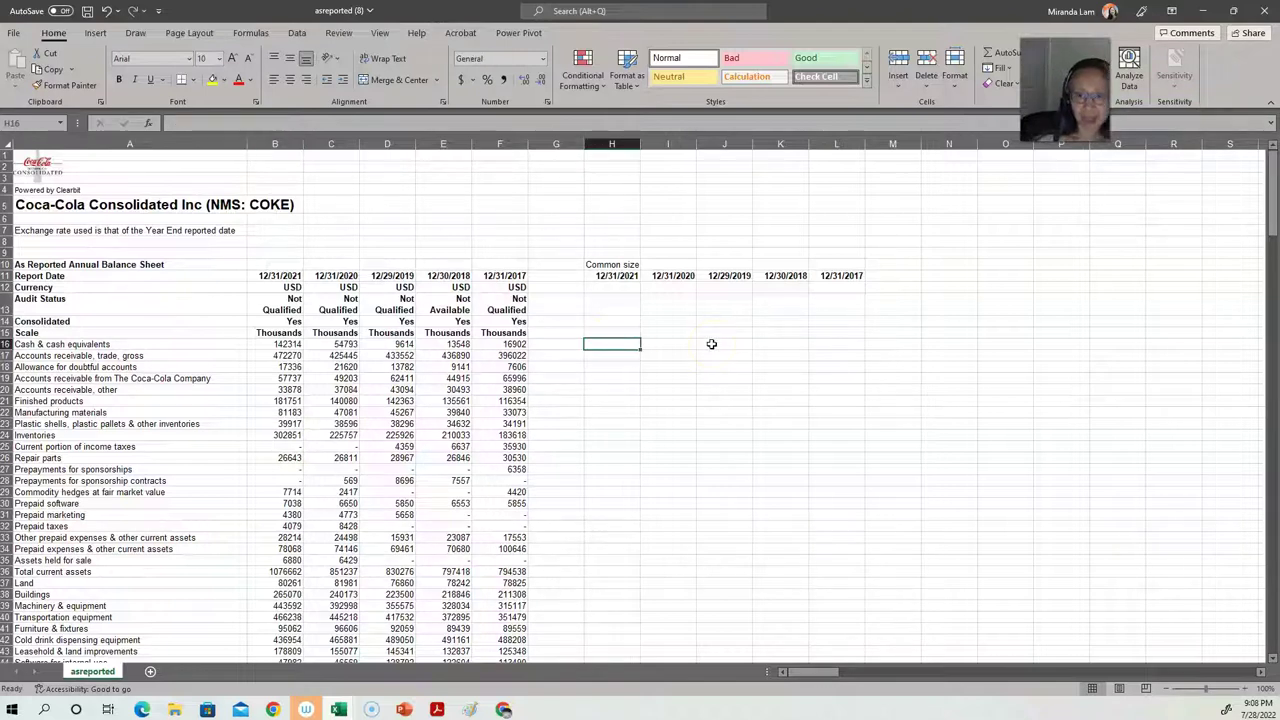
{"action": "left_click", "coordinate": [273, 446]}
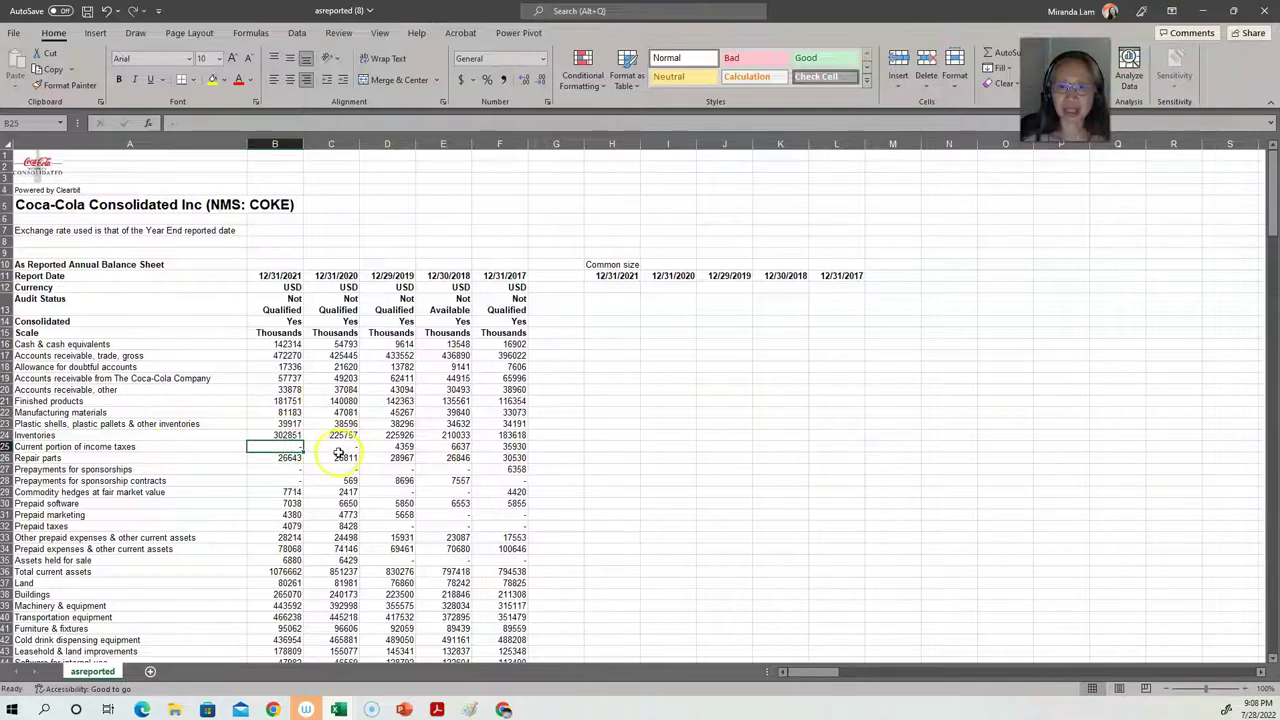
{"action": "left_click", "coordinate": [623, 335]}
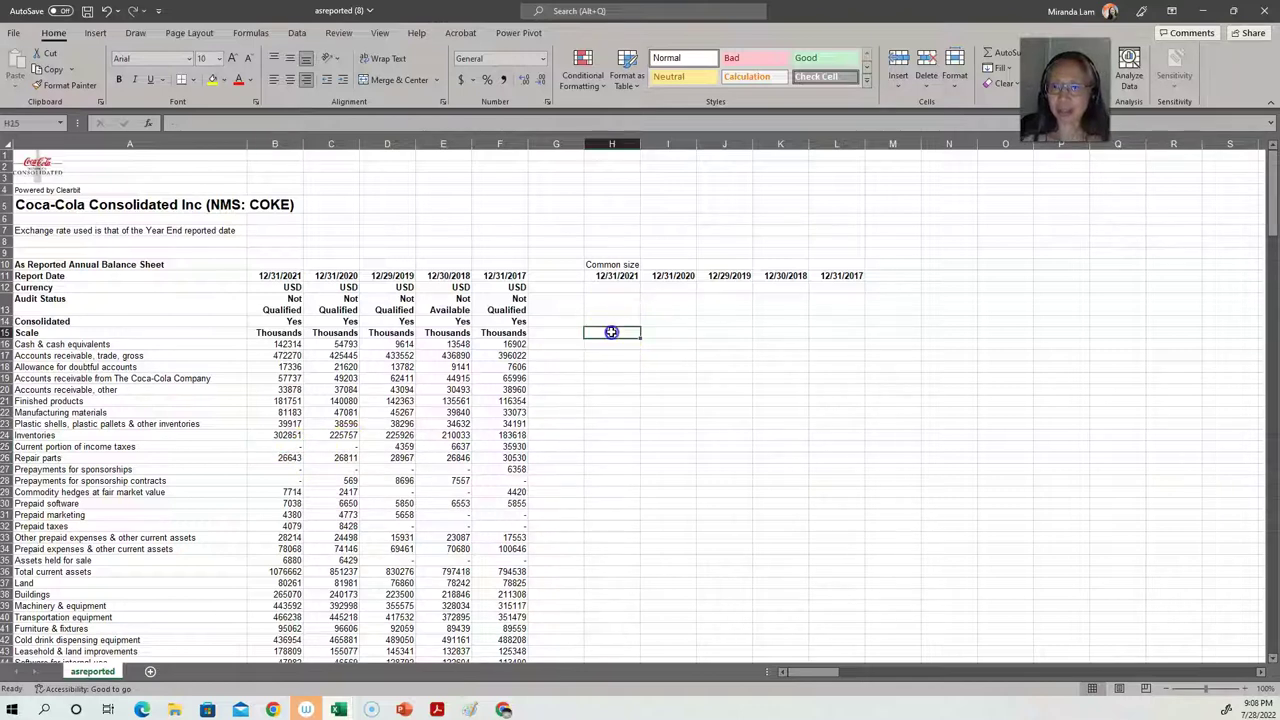
{"action": "left_click", "coordinate": [622, 343]}
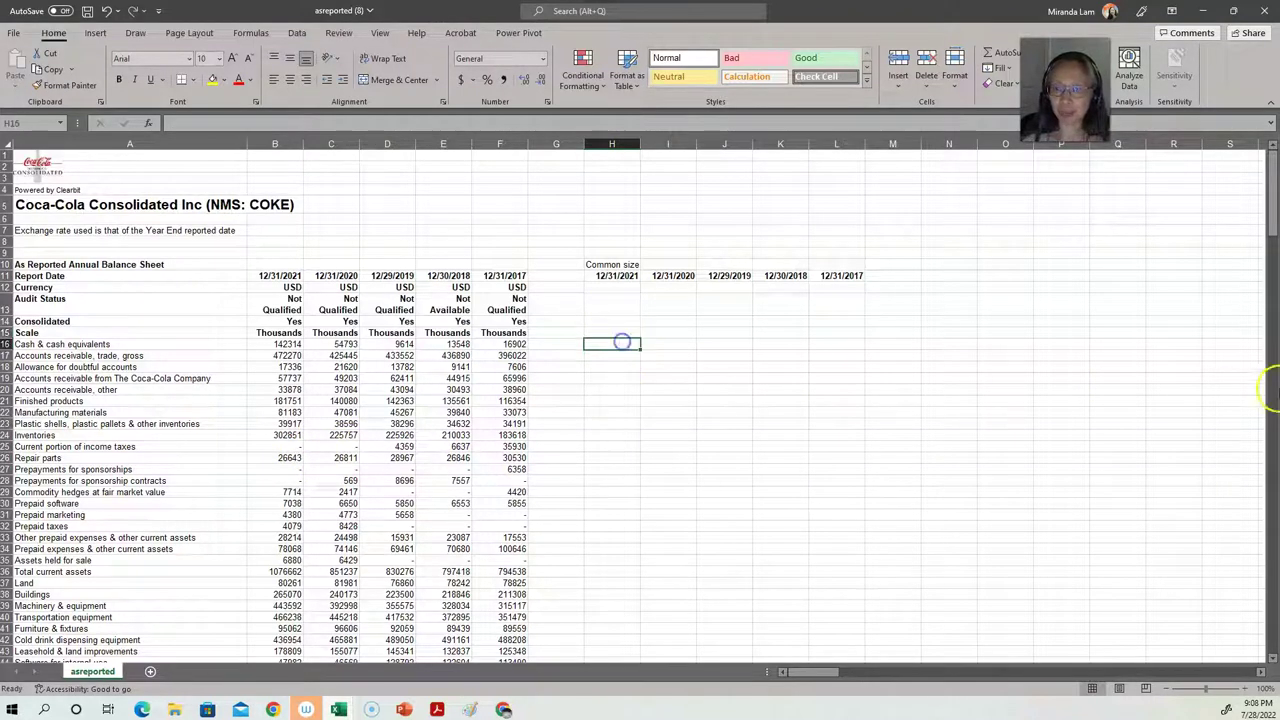
{"action": "type", "text": "="}
{"action": "key", "text": "Left"}
{"action": "key", "text": "Left"}
{"action": "key", "text": "Left"}
{"action": "key", "text": "Left"}
{"action": "key", "text": "Left"}
{"action": "key", "text": "Left"}
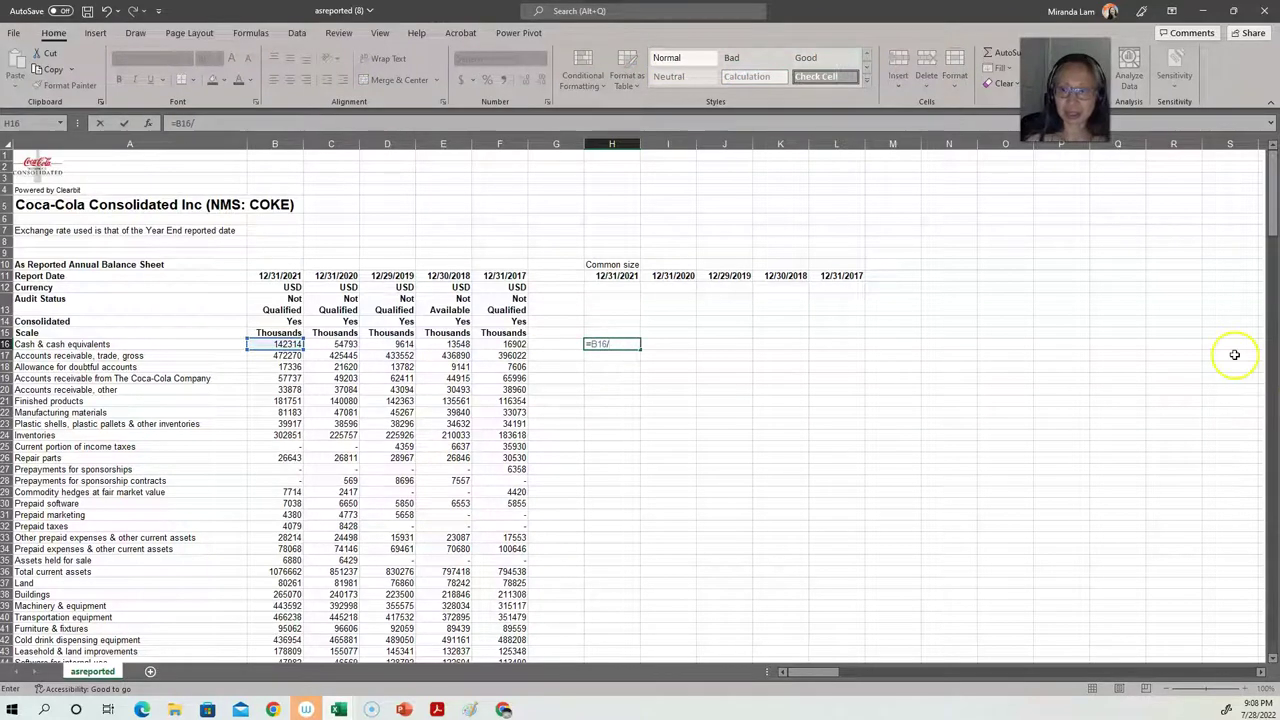
{"action": "scroll", "coordinate": [1232, 466], "scroll_direction": "down", "scroll_amount": 5}
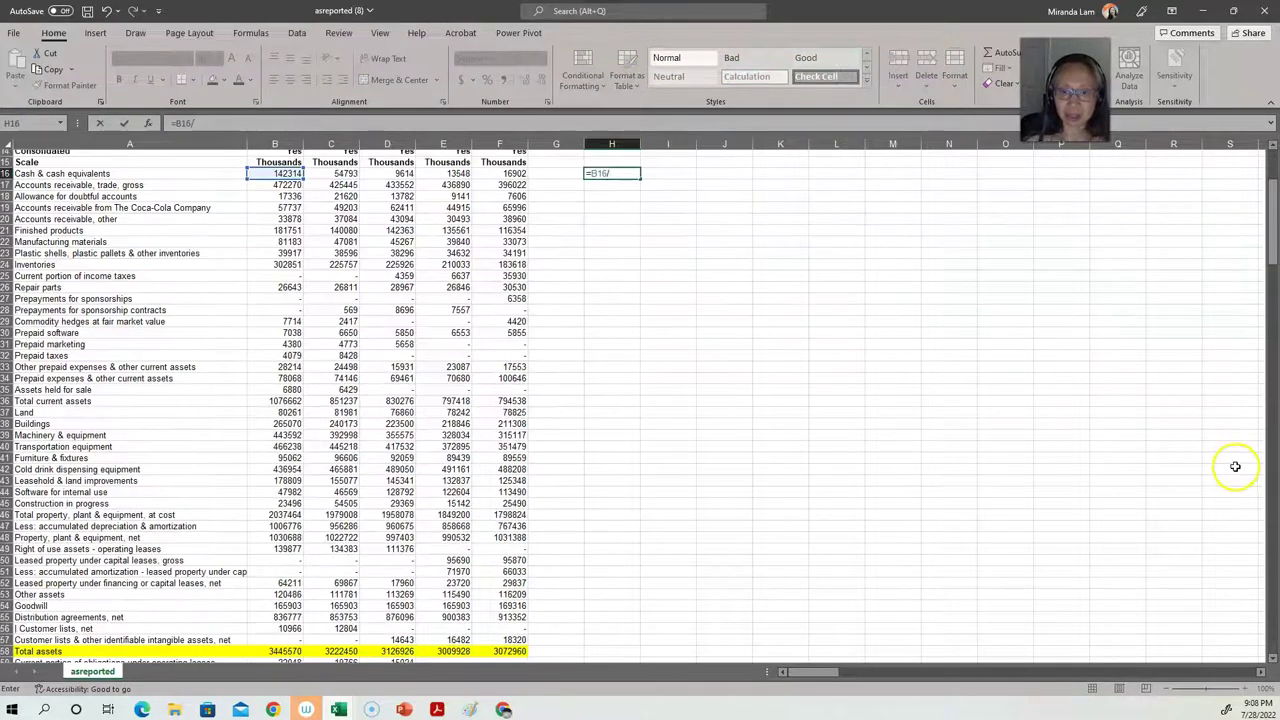
{"action": "left_click", "coordinate": [285, 651]}
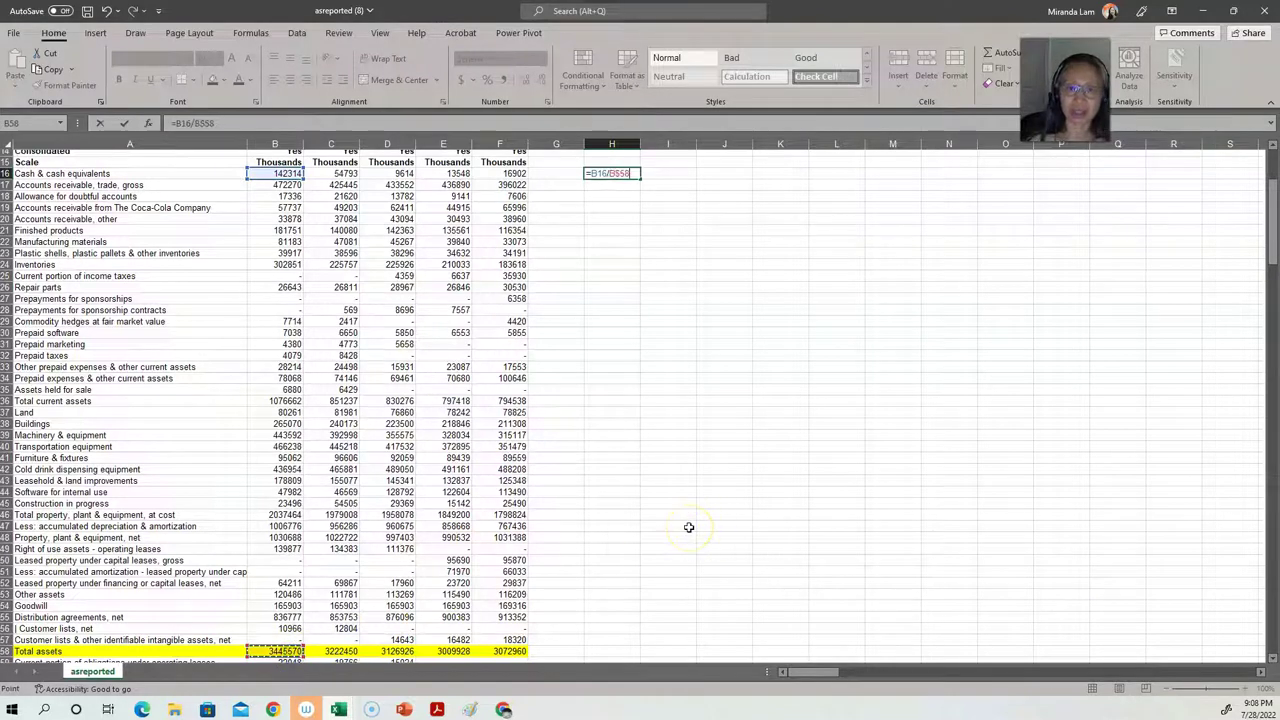
{"action": "key", "text": "Return"}
{"action": "key", "text": "Up"}
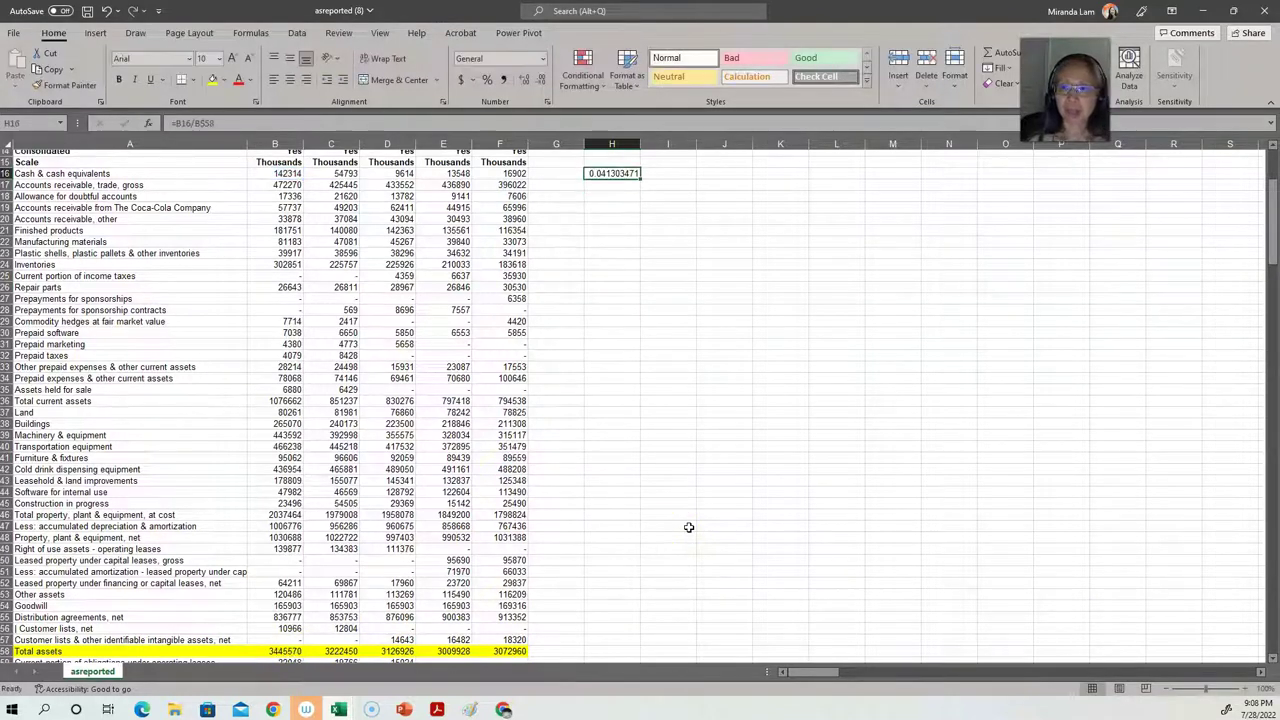
- Format the ratio in H16 to four decimal places and copy its formula down through H25
{"action": "left_click", "coordinate": [546, 82]}
{"action": "key", "text": "ctrl+c"}
{"action": "key", "text": "shift+Down"}
{"action": "key", "text": "shift+Down"}
{"action": "key", "text": "shift+Down"}
{"action": "key", "text": "shift+Down"}
{"action": "key", "text": "shift+Down"}
{"action": "key", "text": "shift+Down"}
{"action": "key", "text": "shift+Down"}
{"action": "key", "text": "shift+Down"}
{"action": "key", "text": "shift+Down"}
{"action": "key", "text": "ctrl+v"}
{"action": "key", "text": "Return"}
- Check the copied formula for Current portion of income taxes in H25 against its source entry in column B
{"action": "key", "text": "Down"}
{"action": "key", "text": "Down"}
{"action": "key", "text": "Down"}
{"action": "key", "text": "Down"}
{"action": "key", "text": "Down"}
{"action": "key", "text": "Down"}
{"action": "key", "text": "Down"}
{"action": "key", "text": "Down"}
{"action": "key", "text": "Down"}
{"action": "key", "text": "Down"}
{"action": "key", "text": "Down"}
{"action": "key", "text": "Up"}
{"action": "key", "text": "Up"}
{"action": "key", "text": "Left"}
{"action": "key", "text": "Left"}
{"action": "key", "text": "Left"}
{"action": "key", "text": "Left"}
{"action": "key", "text": "Left"}
{"action": "key", "text": "Left"}
{"action": "key", "text": "Right"}
{"action": "key", "text": "Right"}
{"action": "key", "text": "Right"}
{"action": "key", "text": "Right"}
{"action": "key", "text": "Right"}
{"action": "key", "text": "Right"}
- Wrap the ratio formula in H16 in an IF function that tests B16 with ISNUMBER and otherwise returns "-"
{"action": "key", "text": "Up"}
{"action": "key", "text": "Up"}
{"action": "key", "text": "Up"}
{"action": "key", "text": "Up"}
{"action": "key", "text": "Up"}
{"action": "key", "text": "Up"}
{"action": "key", "text": "Up"}
{"action": "key", "text": "Up"}
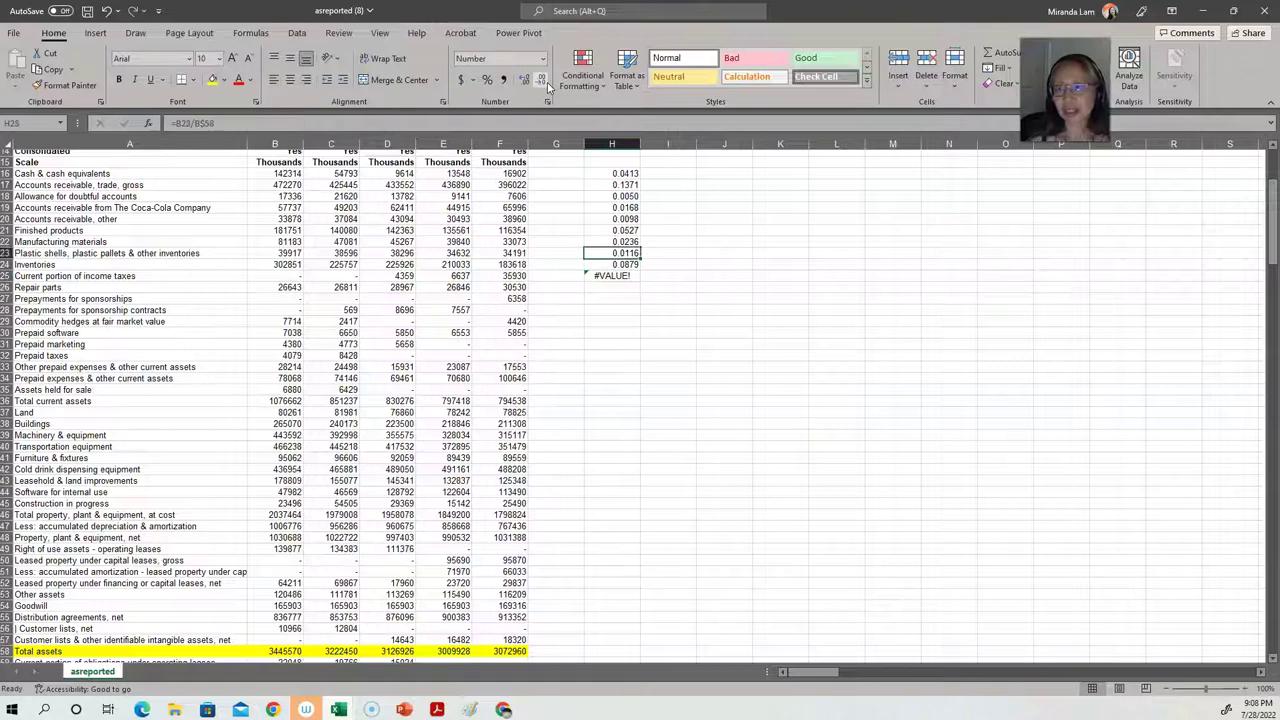
{"action": "key", "text": "Up"}
{"action": "key", "text": "F2"}
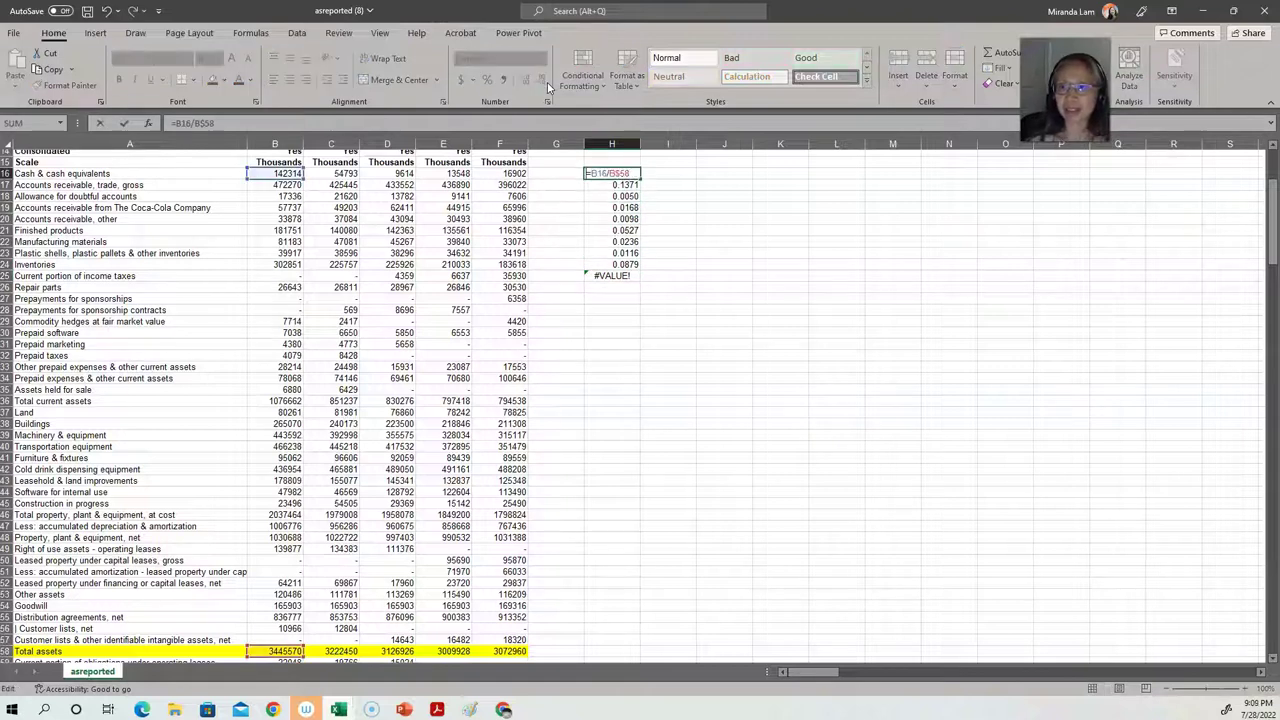
{"action": "key", "text": "Home"}
{"action": "key", "text": "Right"}
{"action": "type", "text": "if("}
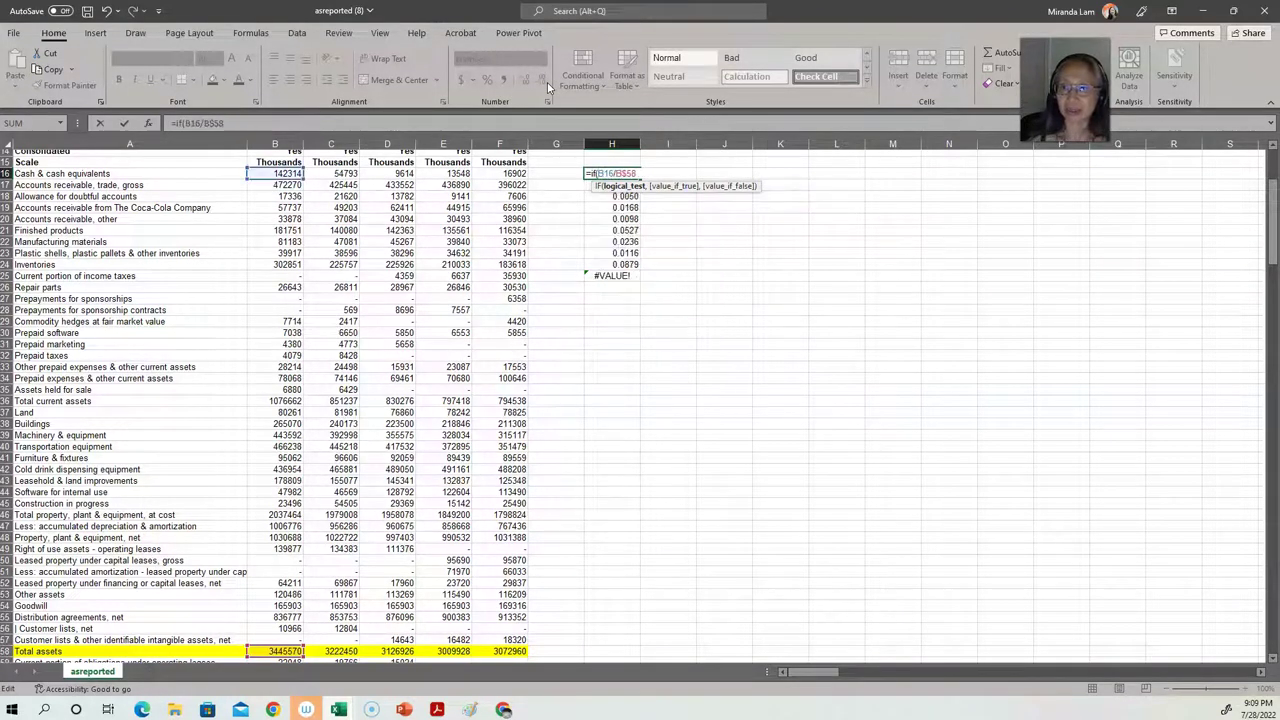
{"action": "type", "text": "isnumber("}
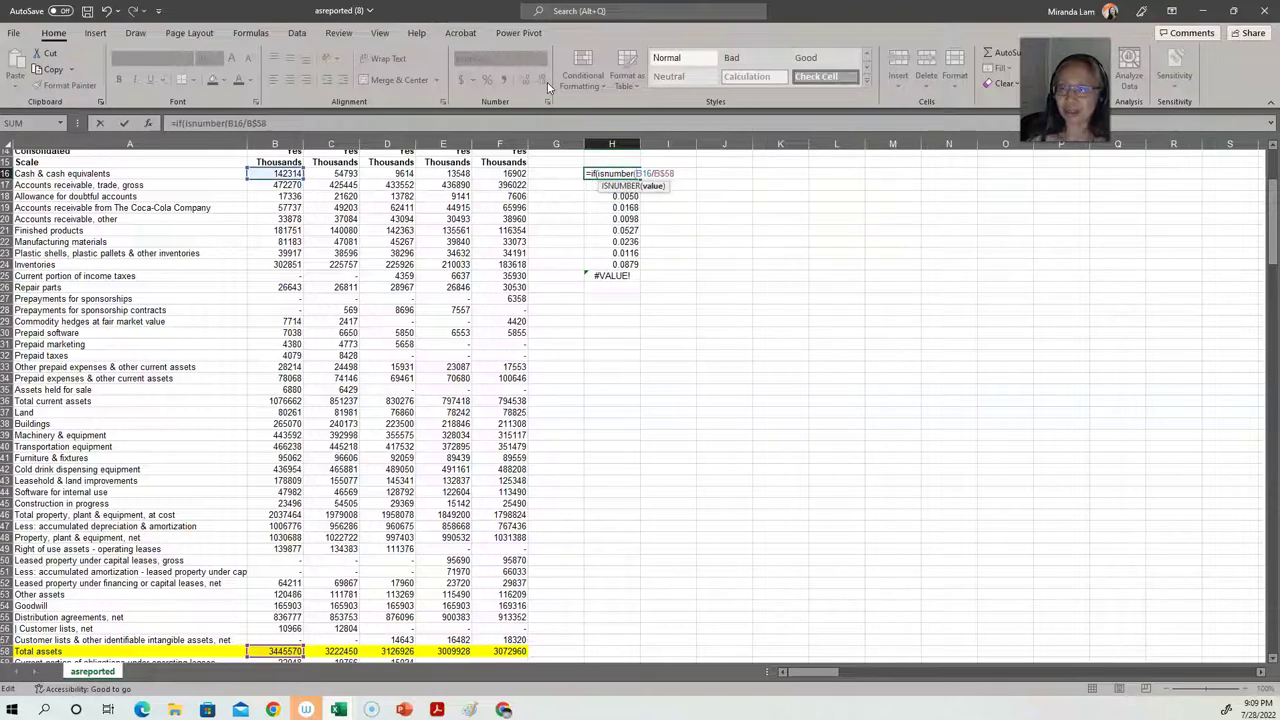
{"action": "type", "text": "b15"}
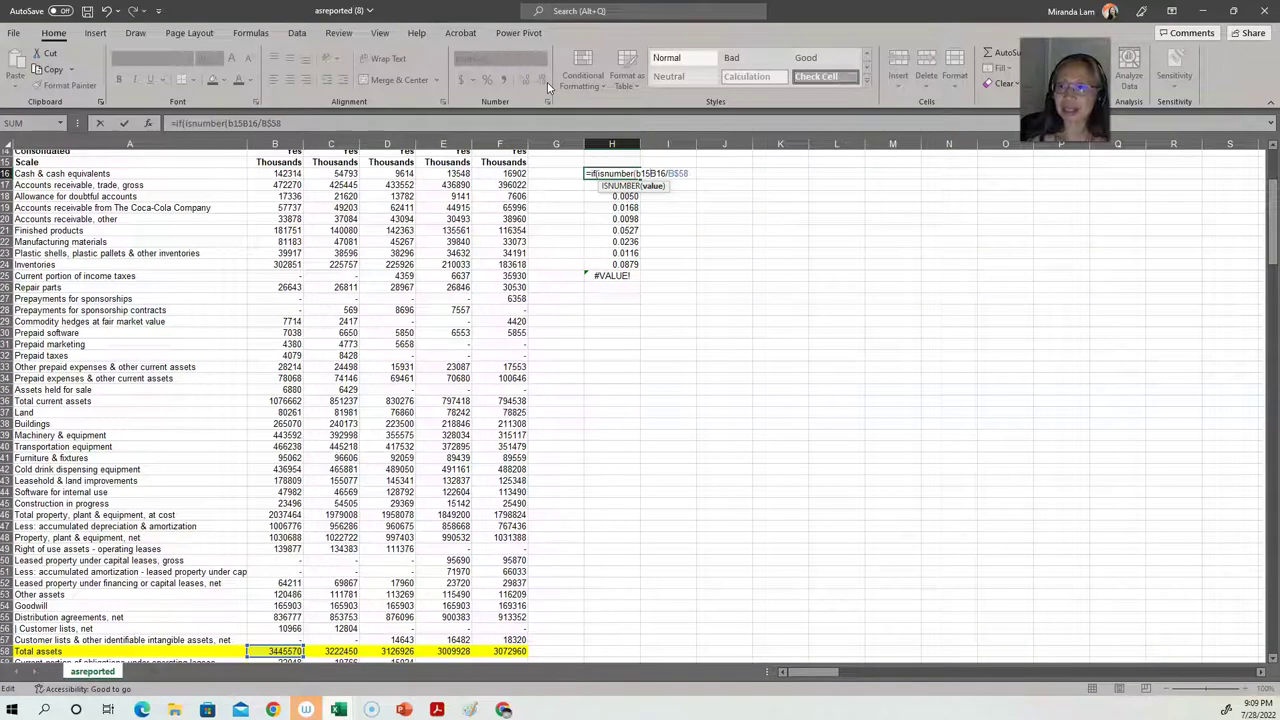
{"action": "key", "text": "BackSpace"}
{"action": "type", "text": "6,"}
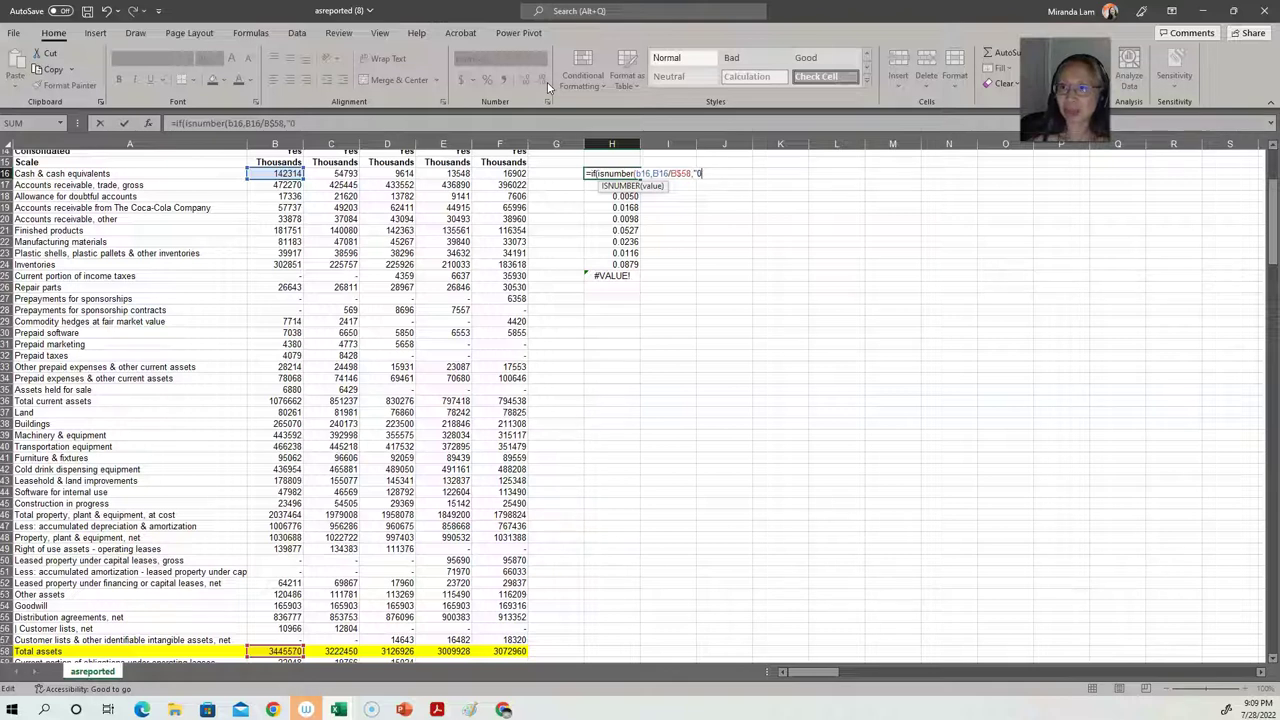
{"action": "key", "text": "End"}
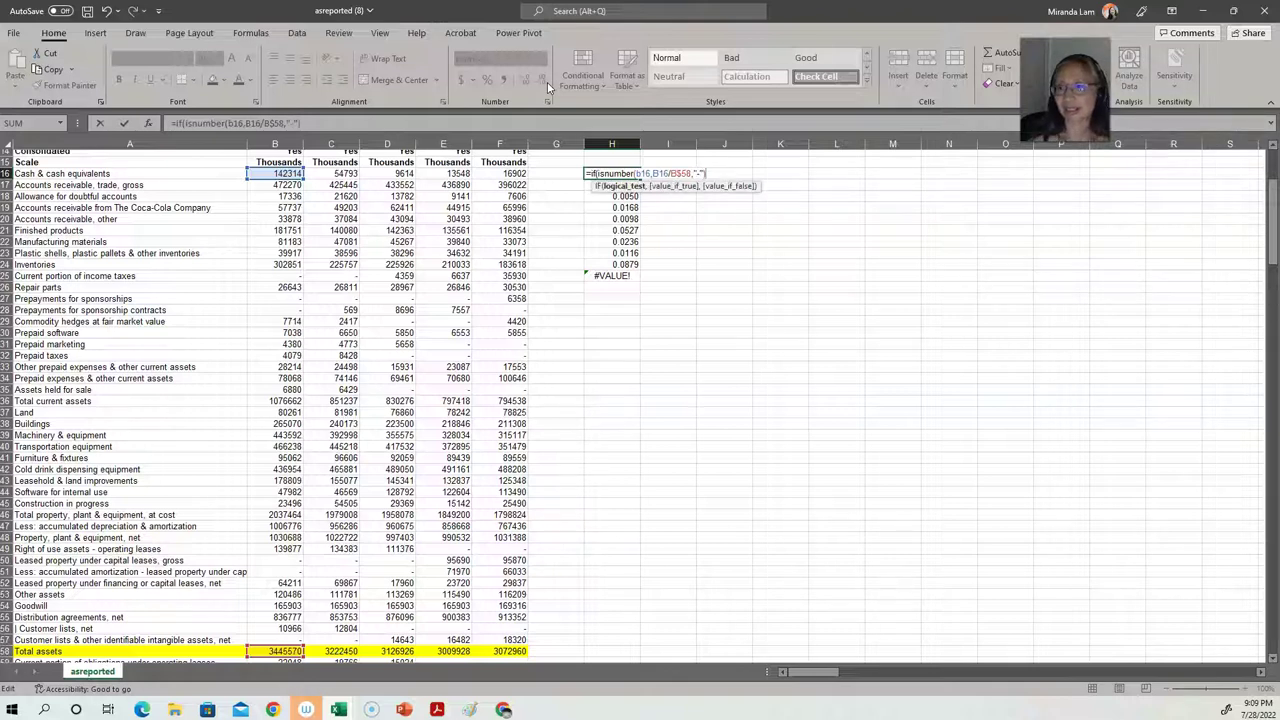
{"action": "type", "text": ")"}
{"action": "key", "text": "Return"}
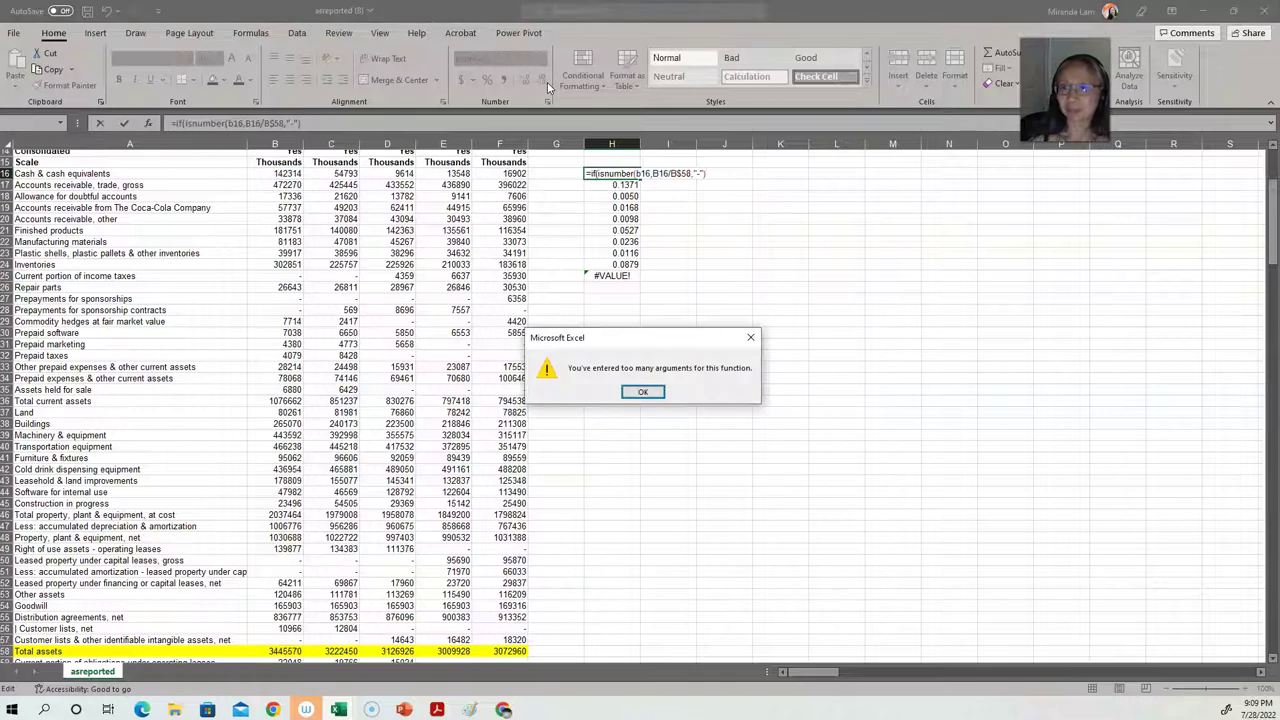
{"action": "key", "text": "Return"}
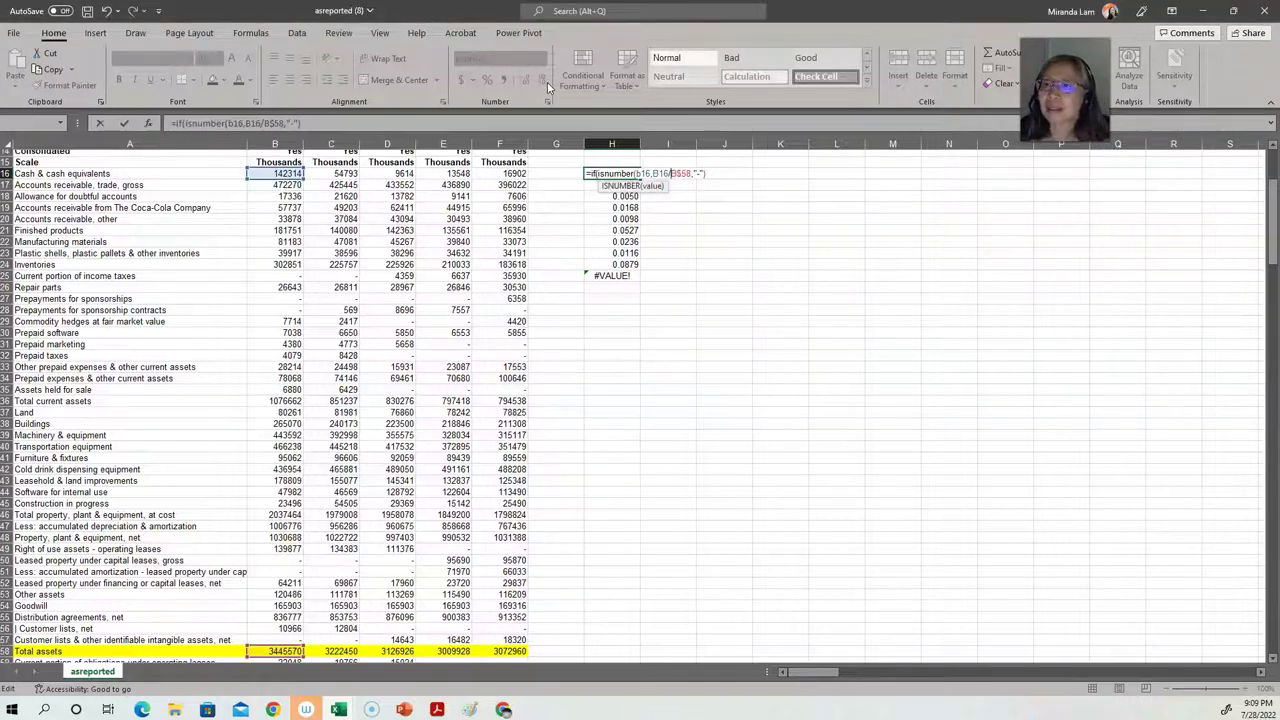
- Close the ISNUMBER parenthesis after B16 so that H16 contains =IF(ISNUMBER(B16),B16/B$58,"-")
{"action": "key", "text": "Left"}
{"action": "key", "text": "Left"}
{"action": "key", "text": "Left"}
{"action": "key", "text": "Left"}
{"action": "key", "text": "Left"}
{"action": "type", "text": ")"}
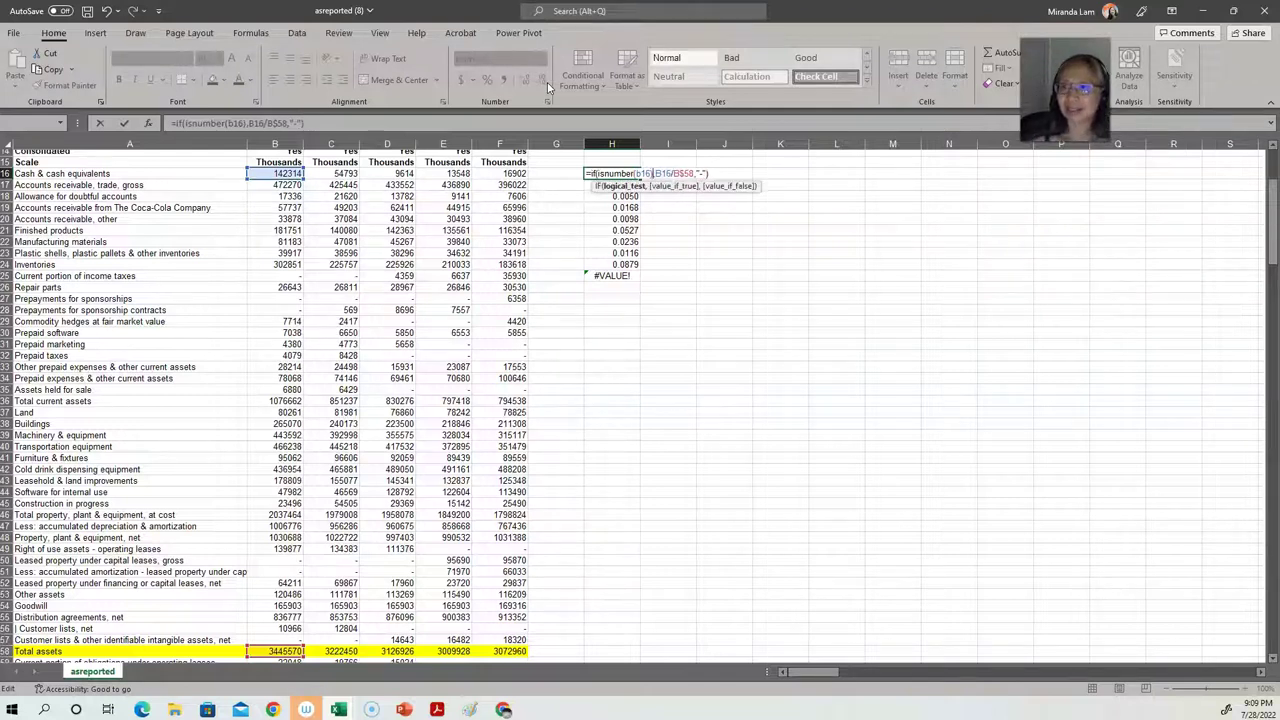
{"action": "key", "text": "ctrl+Return"}
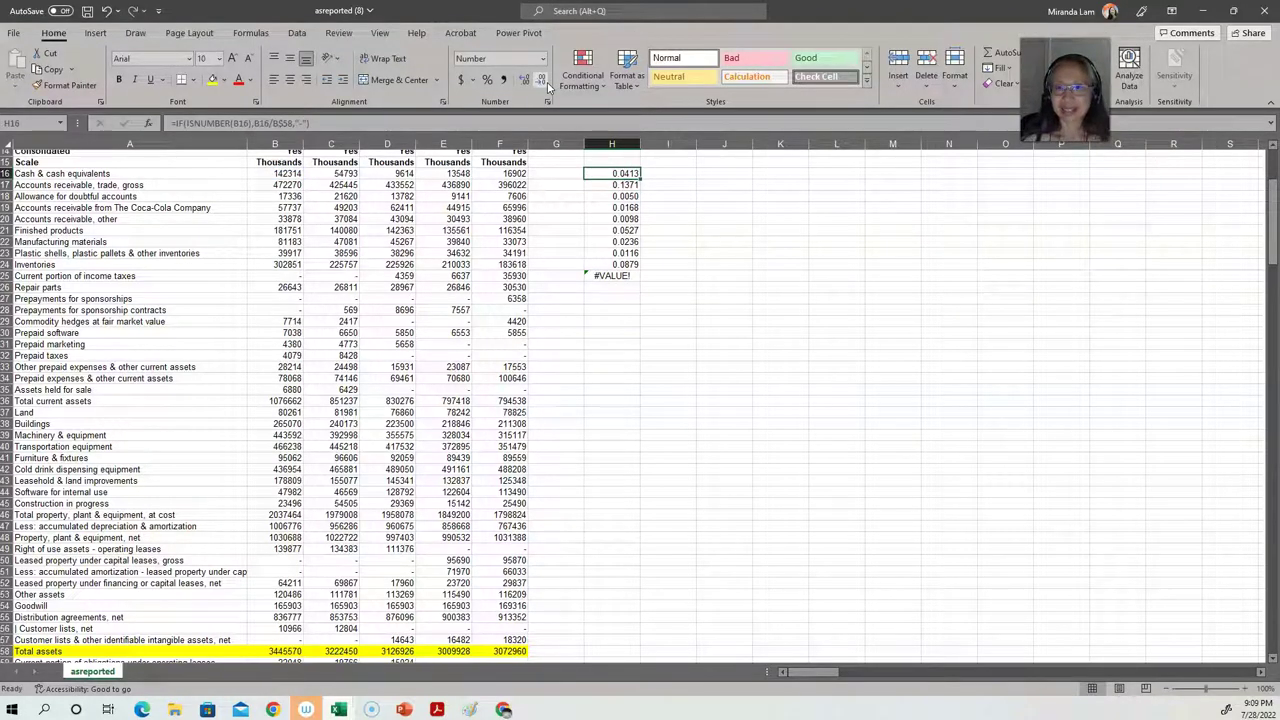
- Copy the H16 formula to H16:L118, covering all five years from Cash & cash equivalents to Total equity
{"action": "key", "text": "ctrl+c"}
{"action": "key", "text": "shift+Down"}
{"action": "key", "text": "shift+Down"}
{"action": "key", "text": "shift+Down"}
{"action": "key", "text": "shift+Down"}
{"action": "key", "text": "shift+Down"}
{"action": "key", "text": "shift+Down"}
{"action": "key", "text": "shift+Down"}
{"action": "key", "text": "shift+Down"}
{"action": "key", "text": "shift+Down"}
{"action": "key", "text": "shift+Down"}
{"action": "key", "text": "shift+Down"}
{"action": "key", "text": "shift+Down"}
{"action": "key", "text": "shift+Down"}
{"action": "key", "text": "shift+Down"}
{"action": "key", "text": "shift+Down"}
{"action": "key", "text": "shift+Down"}
{"action": "key", "text": "shift+Down"}
{"action": "key", "text": "shift+Down"}
{"action": "key", "text": "shift+Down"}
{"action": "key", "text": "shift+Down"}
{"action": "key", "text": "shift+Down"}
{"action": "key", "text": "shift+Down"}
{"action": "key", "text": "shift+Down"}
{"action": "key", "text": "shift+Down"}
{"action": "key", "text": "shift+Down"}
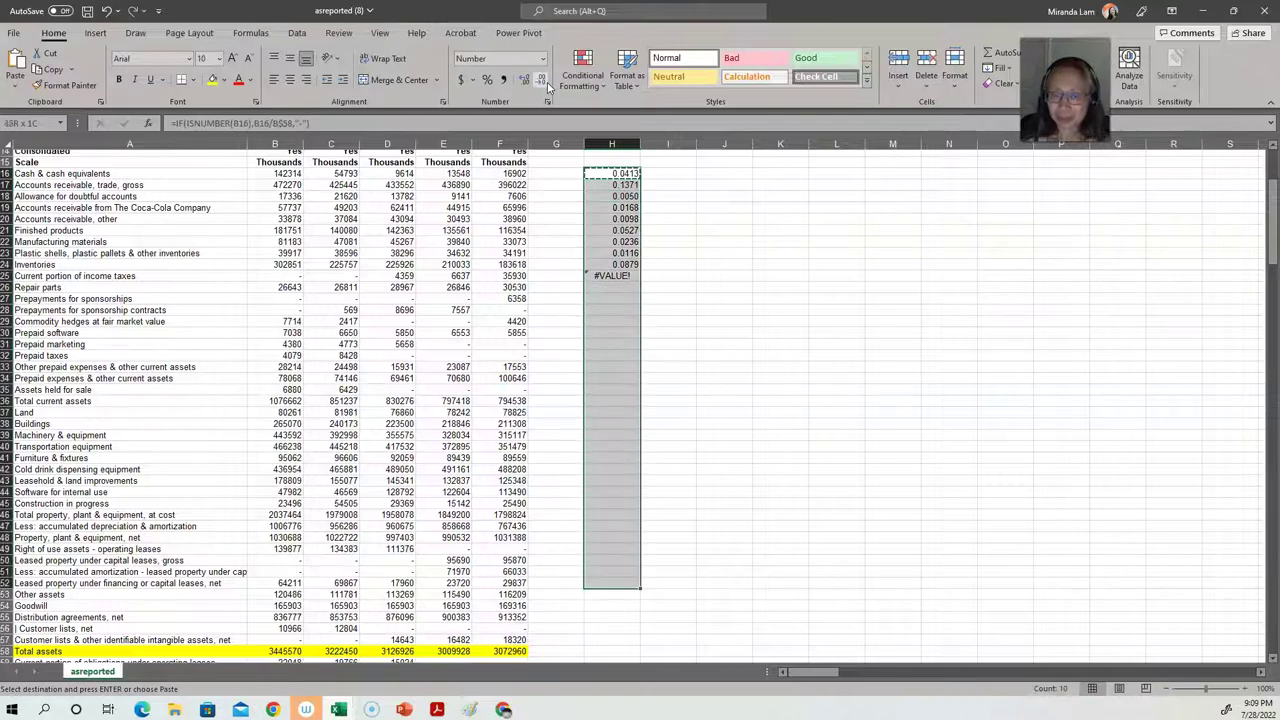
{"action": "key", "text": "shift+Down"}
{"action": "key", "text": "shift+Down"}
{"action": "key", "text": "shift+Down"}
{"action": "key", "text": "shift+Down"}
{"action": "key", "text": "shift+Down"}
{"action": "key", "text": "shift+Down"}
{"action": "key", "text": "shift+Down"}
{"action": "key", "text": "shift+Down"}
{"action": "key", "text": "shift+Down"}
{"action": "key", "text": "shift+Down"}
{"action": "key", "text": "shift+Down"}
{"action": "key", "text": "shift+Down"}
{"action": "key", "text": "shift+Down"}
{"action": "key", "text": "shift+Down"}
{"action": "key", "text": "shift+Down"}
{"action": "key", "text": "shift+Down"}
{"action": "key", "text": "shift+Down"}
{"action": "key", "text": "shift+Down"}
{"action": "key", "text": "shift+Down"}
{"action": "key", "text": "shift+Down"}
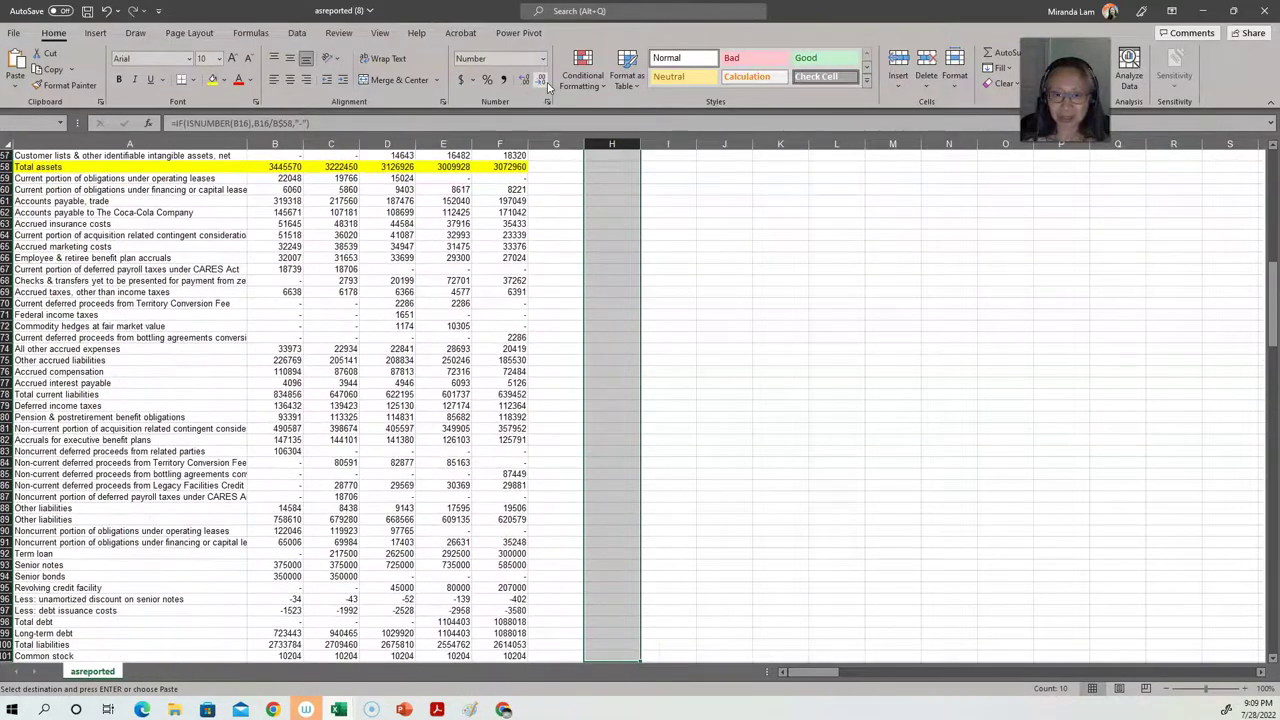
{"action": "key", "text": "shift+Down"}
{"action": "key", "text": "shift+Down"}
{"action": "key", "text": "shift+Up"}
{"action": "key", "text": "shift+Up"}
{"action": "key", "text": "shift+Up"}
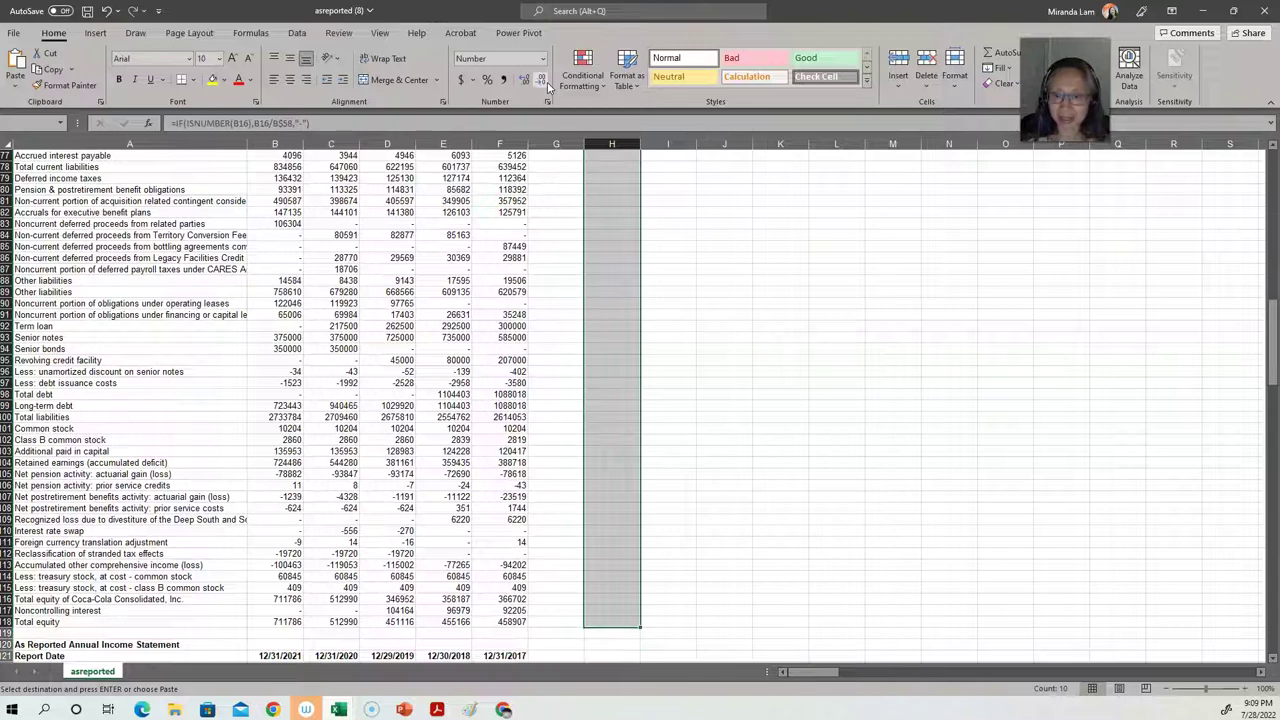
{"action": "key", "text": "shift+Right"}
{"action": "key", "text": "shift+Right"}
{"action": "key", "text": "shift+Right"}
{"action": "key", "text": "shift+Right"}
{"action": "key", "text": "Return"}
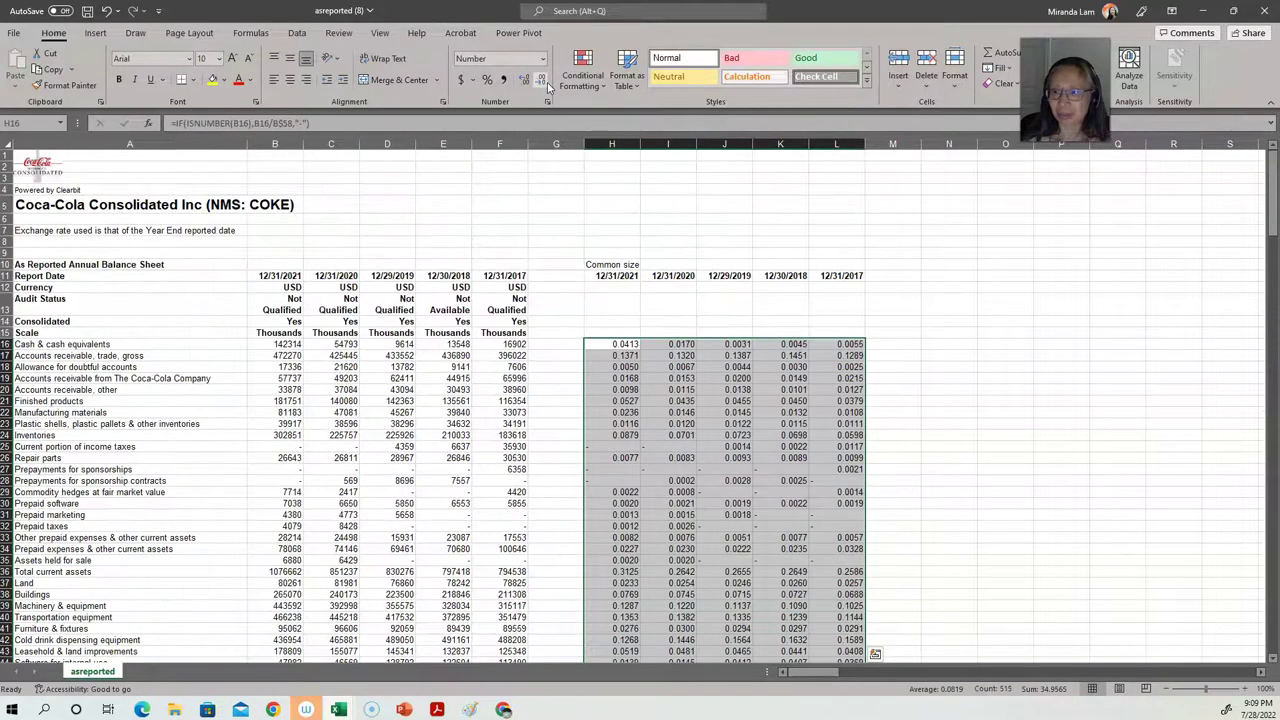
{"action": "key", "text": "Up"}
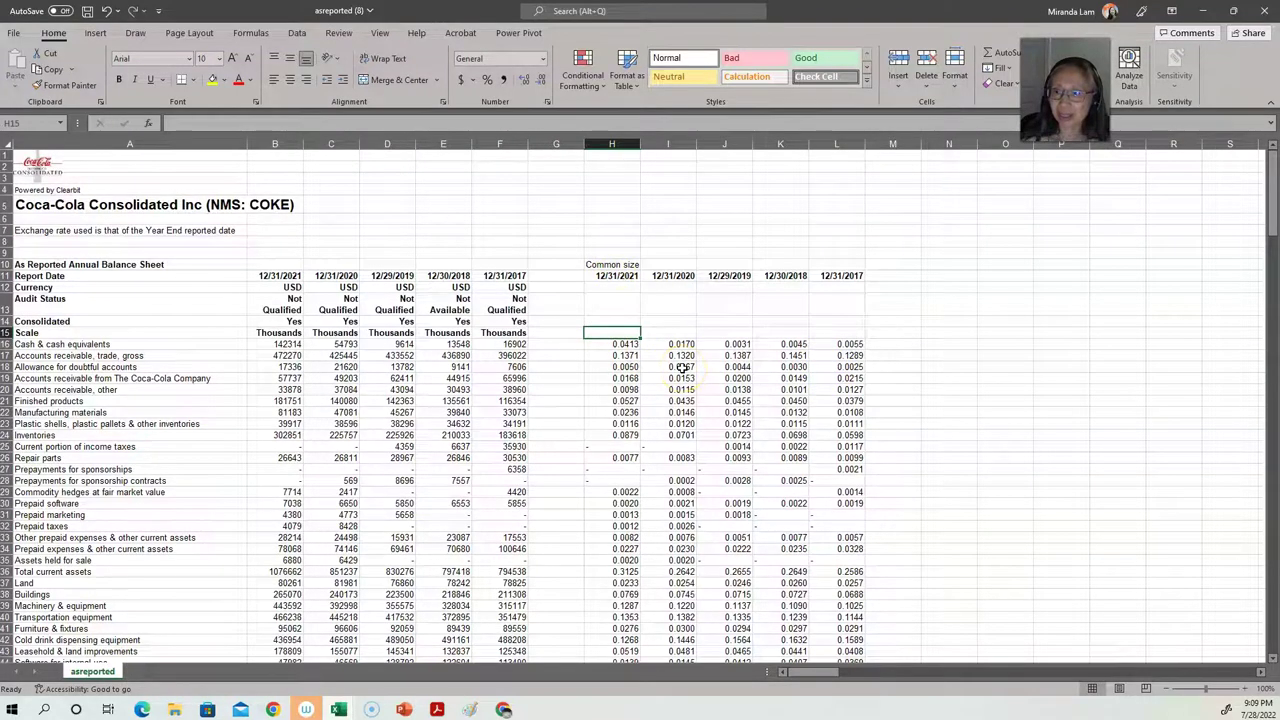
- Review the common size ratios from the report dates down past the Total assets row
{"action": "scroll", "coordinate": [681, 367], "scroll_direction": "down", "scroll_amount": 6}
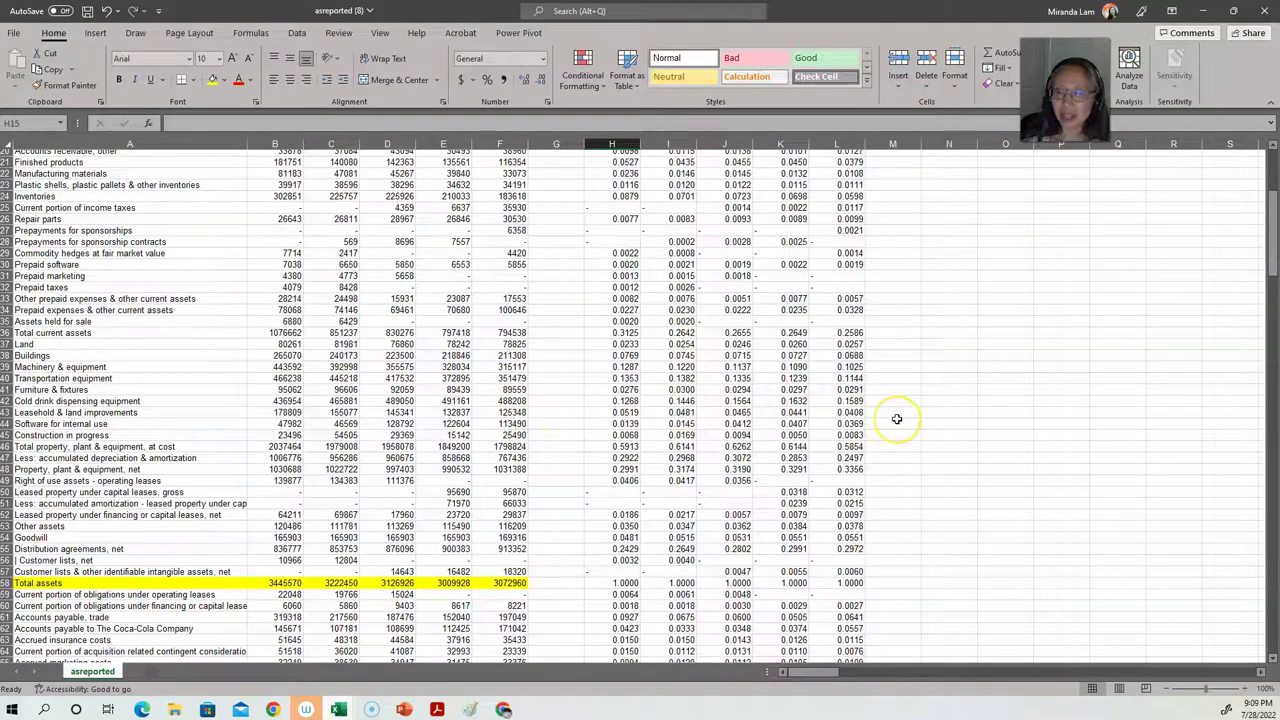
{"action": "scroll", "coordinate": [897, 418], "scroll_direction": "up", "scroll_amount": 6}
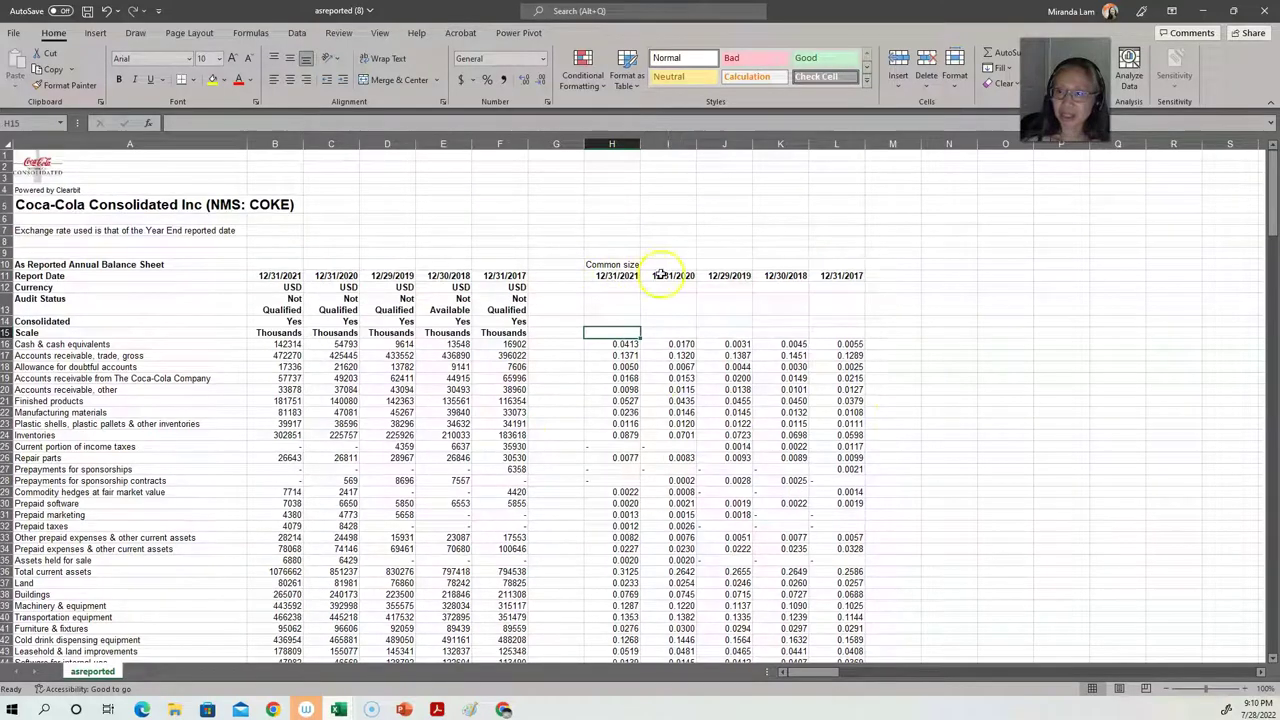
{"action": "left_click", "coordinate": [661, 274]}
{"action": "left_click", "coordinate": [609, 274]}
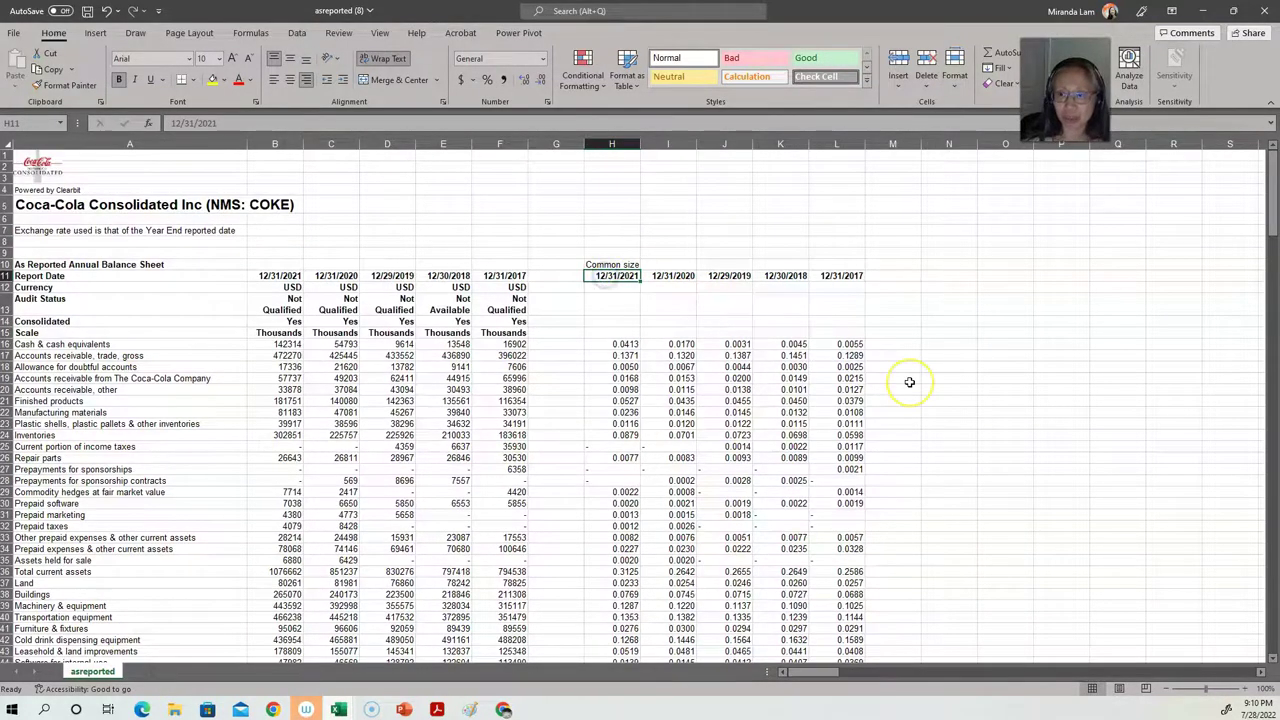
- Examine the common size ratios for the liabilities and equity rows, from Total assets down to Total equity
{"action": "scroll", "coordinate": [909, 382], "scroll_direction": "down", "scroll_amount": 19}
{"action": "scroll", "coordinate": [909, 382], "scroll_direction": "down", "scroll_amount": 4}
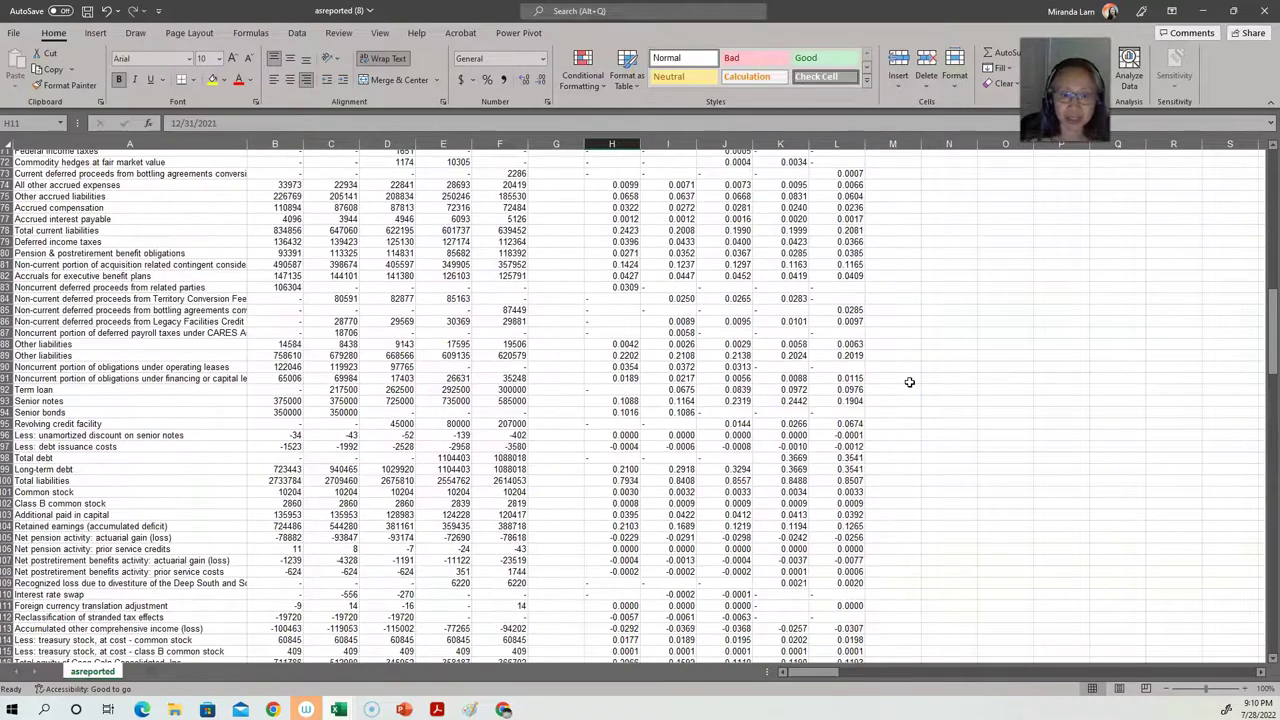
{"action": "scroll", "coordinate": [909, 382], "scroll_direction": "down", "scroll_amount": 3}
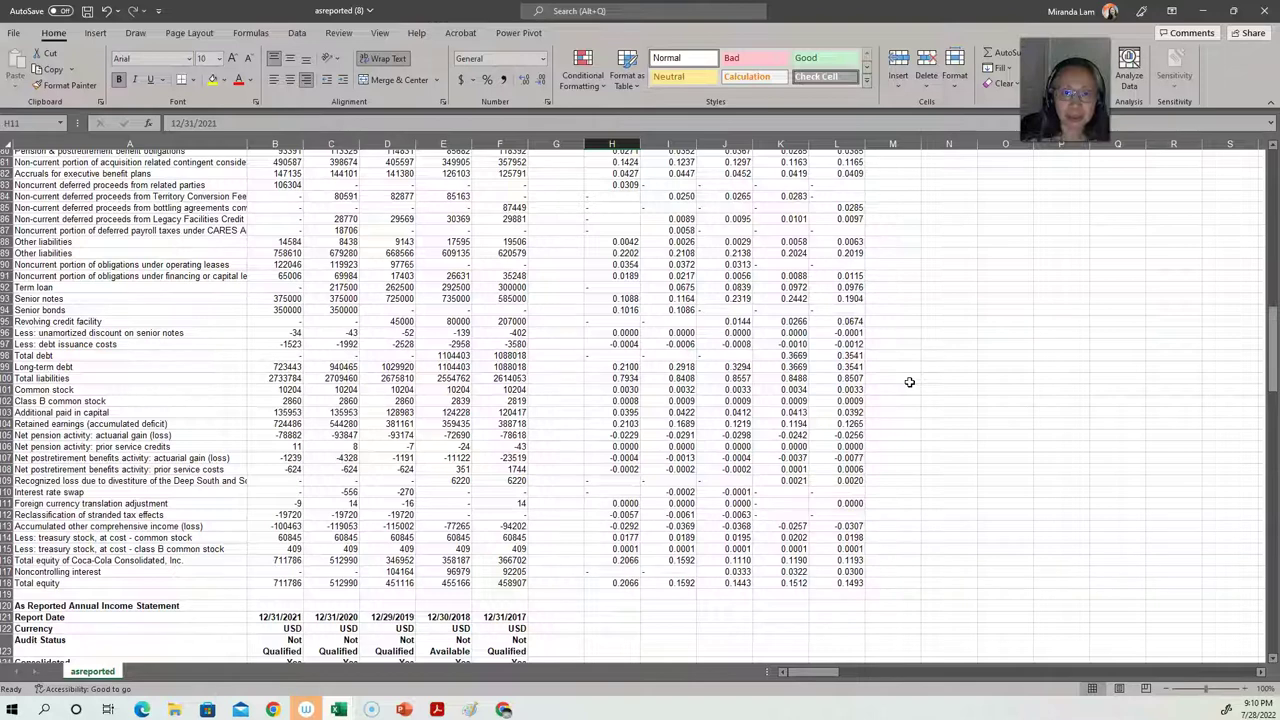
{"action": "scroll", "coordinate": [909, 382], "scroll_direction": "up", "scroll_amount": 5}
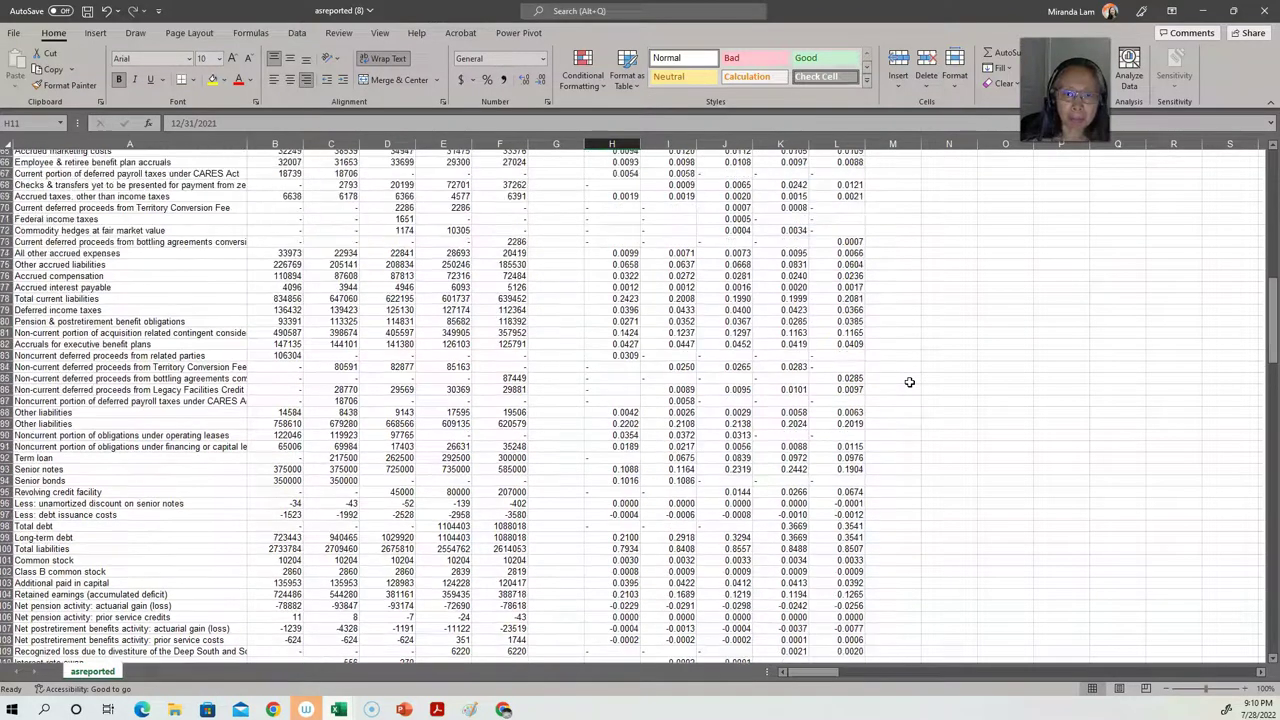
{"action": "scroll", "coordinate": [909, 382], "scroll_direction": "up", "scroll_amount": 2}
{"action": "scroll", "coordinate": [909, 382], "scroll_direction": "up", "scroll_amount": 4}
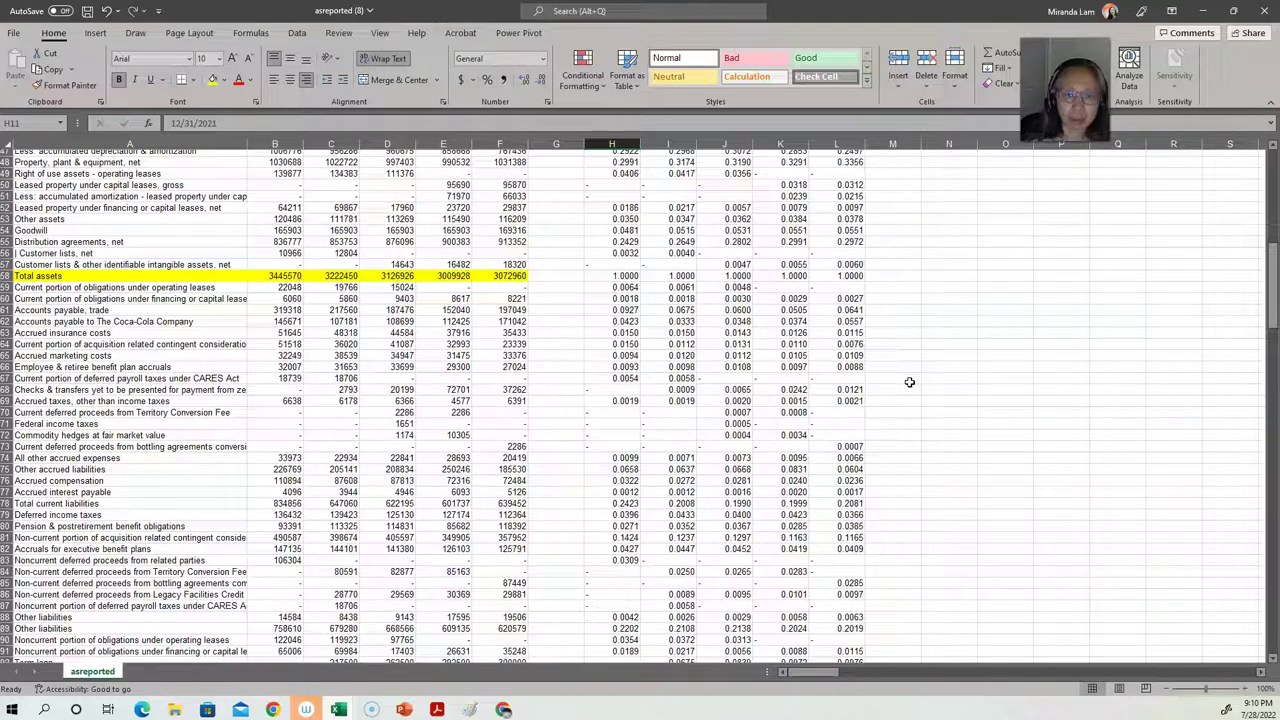
{"action": "scroll", "coordinate": [909, 382], "scroll_direction": "down", "scroll_amount": 6}
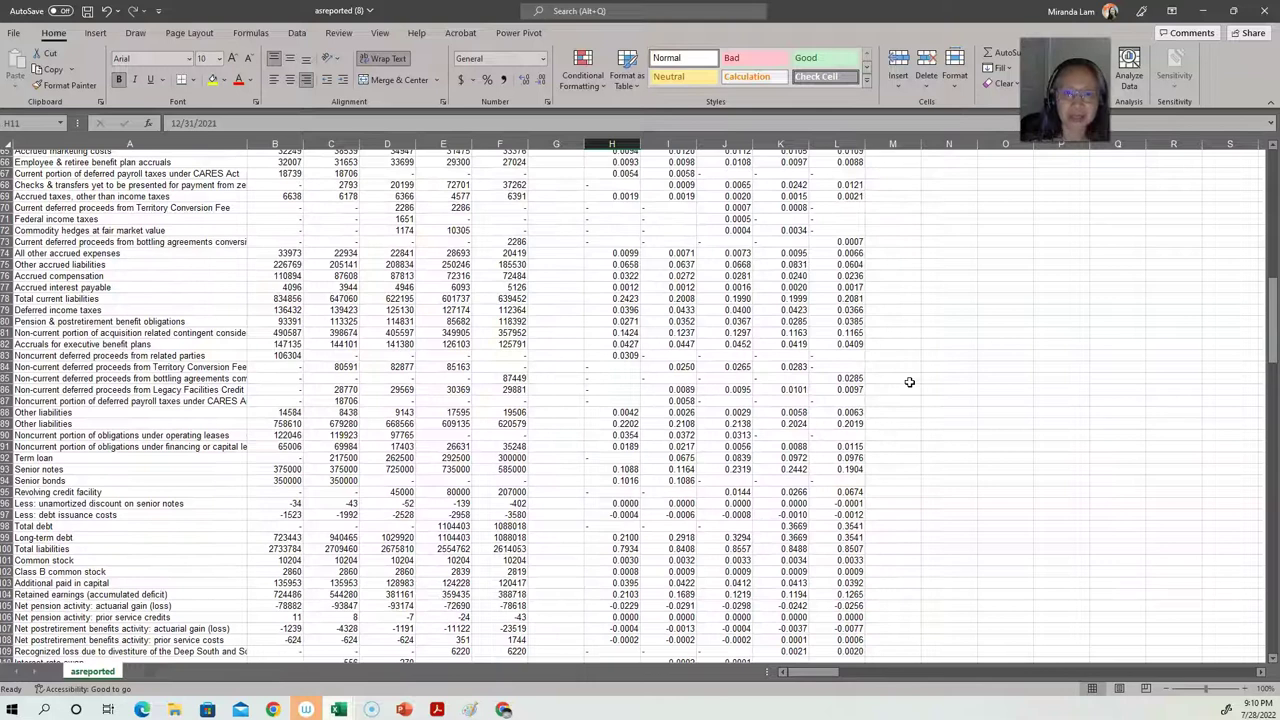
- Widen column A enough to show long line item names in full, such as the CARES Act deferred payroll tax rows
{"action": "left_click", "coordinate": [138, 401]}
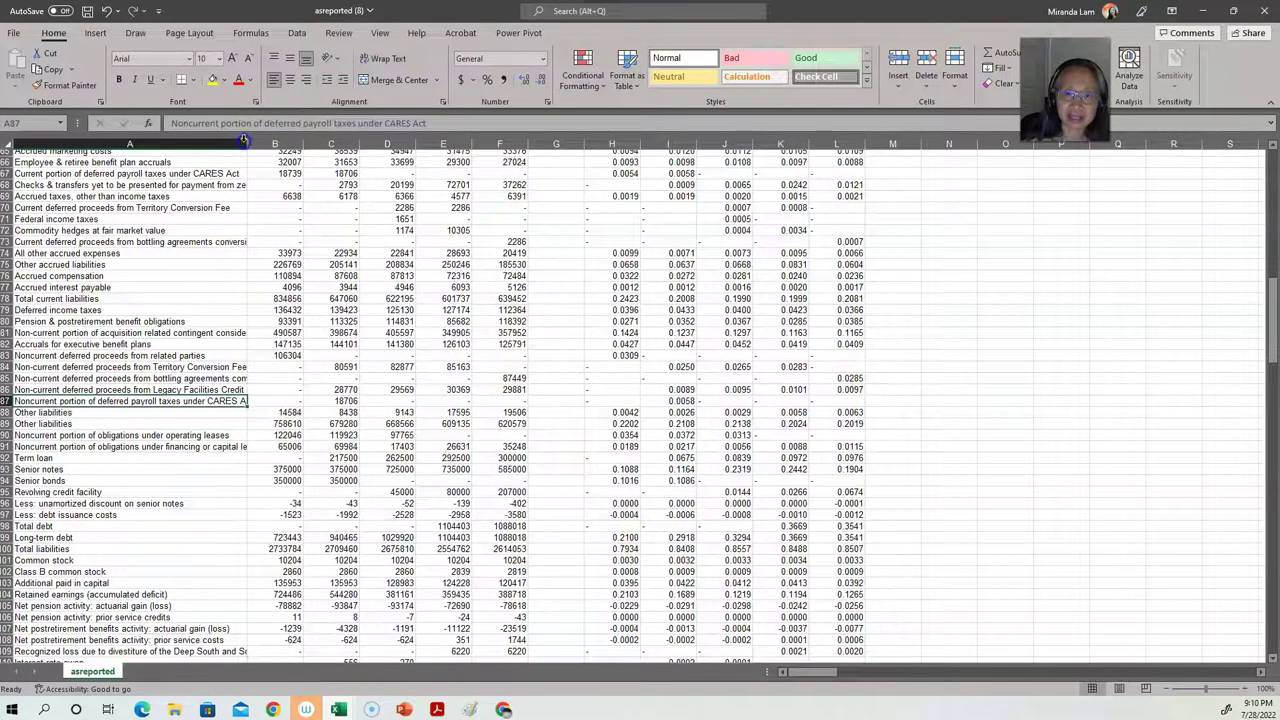
{"action": "double_click", "coordinate": [247, 144]}
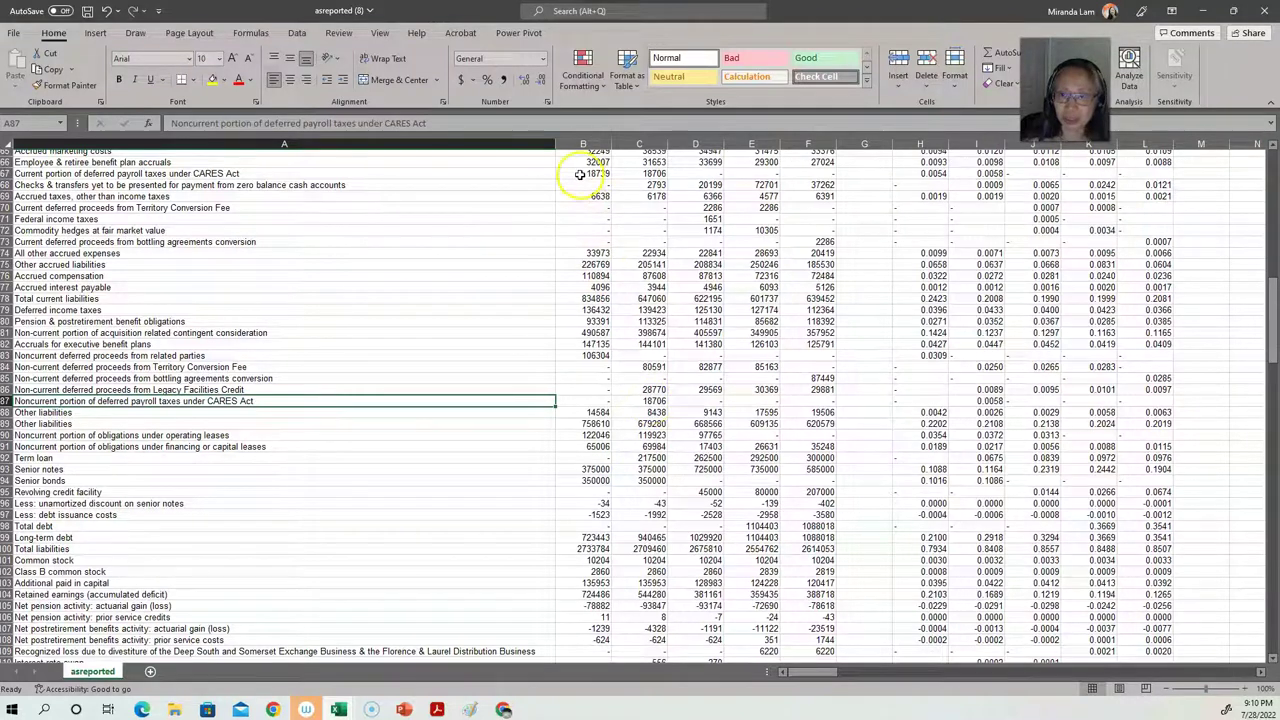
{"action": "left_click_drag", "start_coordinate": [556, 143], "coordinate": [376, 148]}
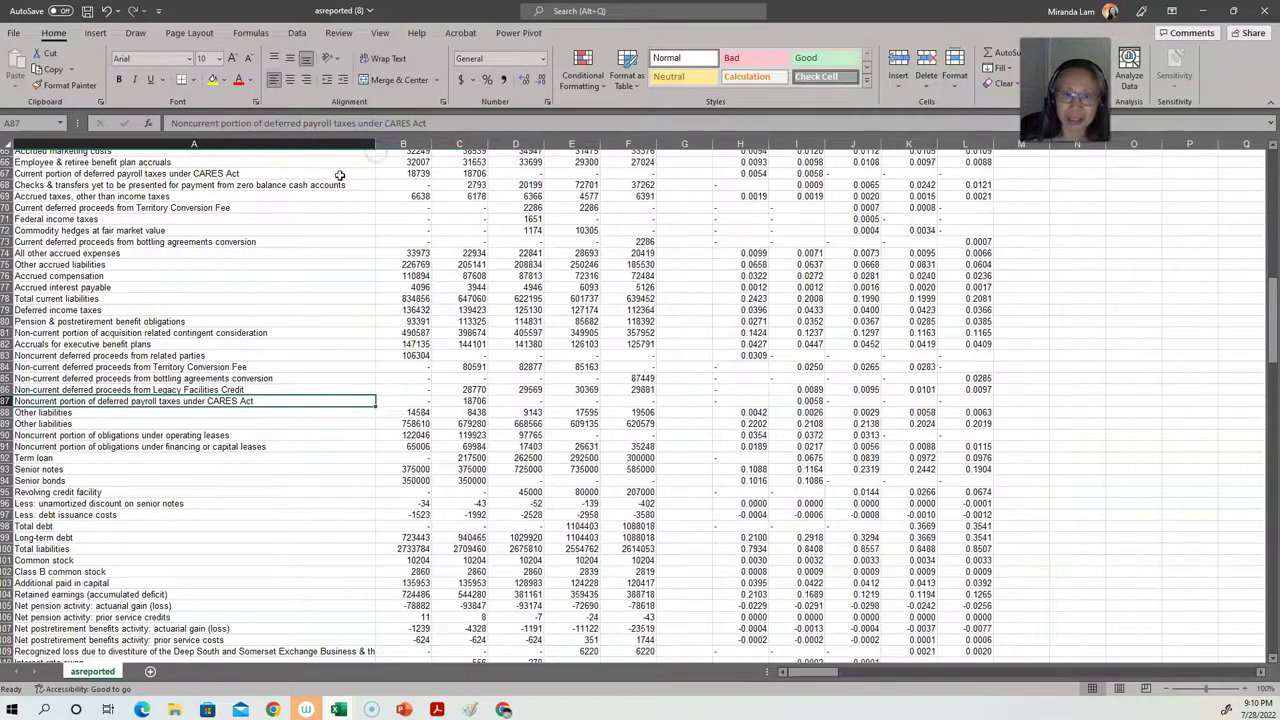
{"action": "left_click", "coordinate": [123, 174]}
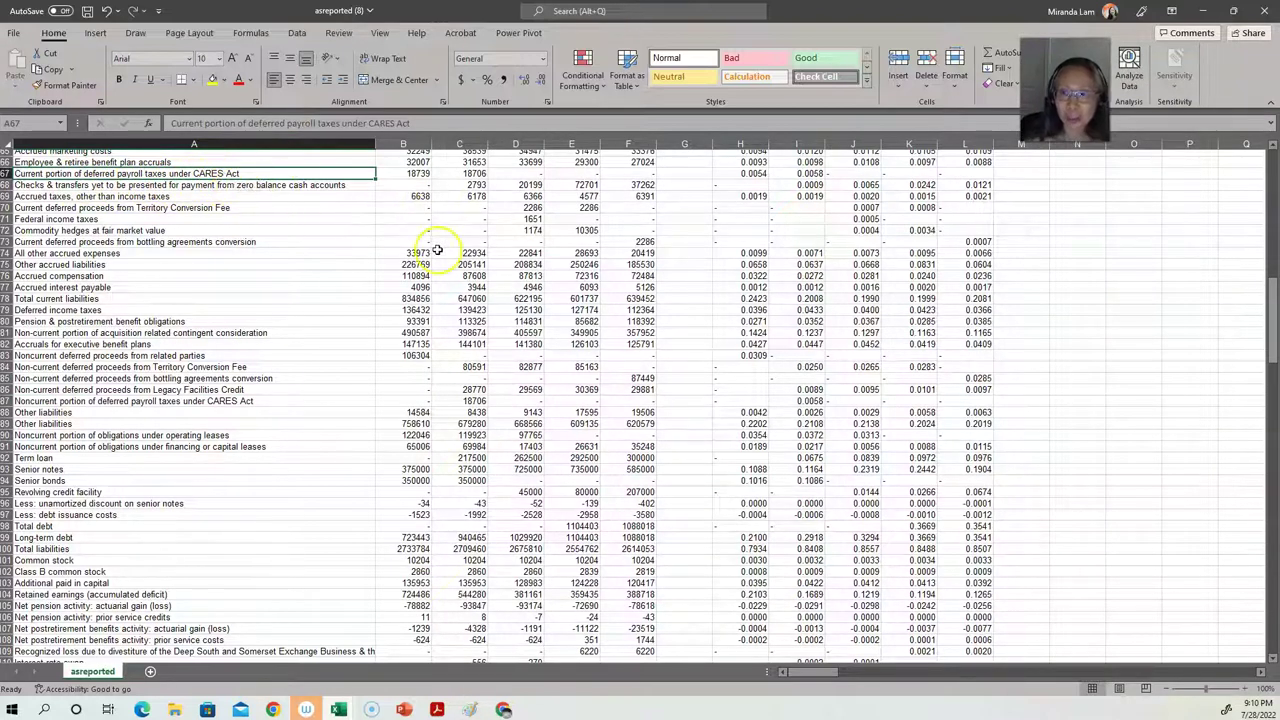
- Copy the five income statement report dates from B121:F121 to H121:L121
{"action": "scroll", "coordinate": [438, 250], "scroll_direction": "up", "scroll_amount": 4}
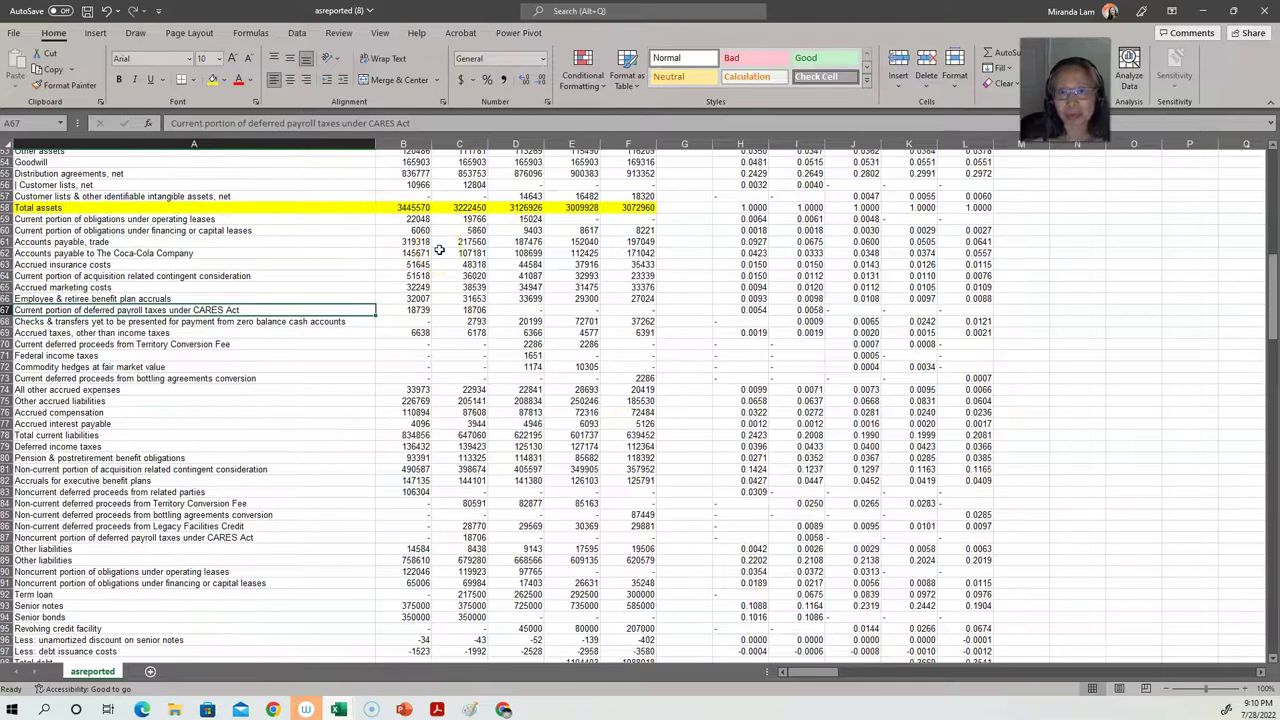
{"action": "scroll", "coordinate": [438, 250], "scroll_direction": "up", "scroll_amount": 17}
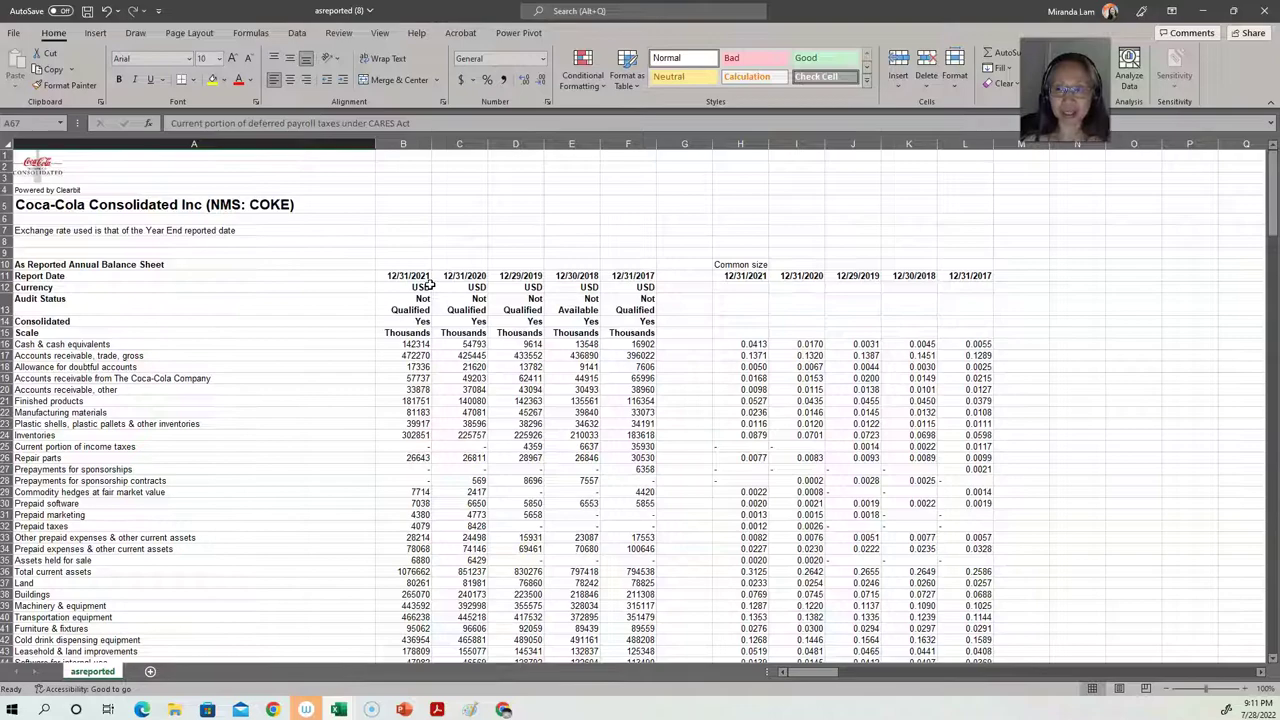
{"action": "scroll", "coordinate": [426, 298], "scroll_direction": "down", "scroll_amount": 20}
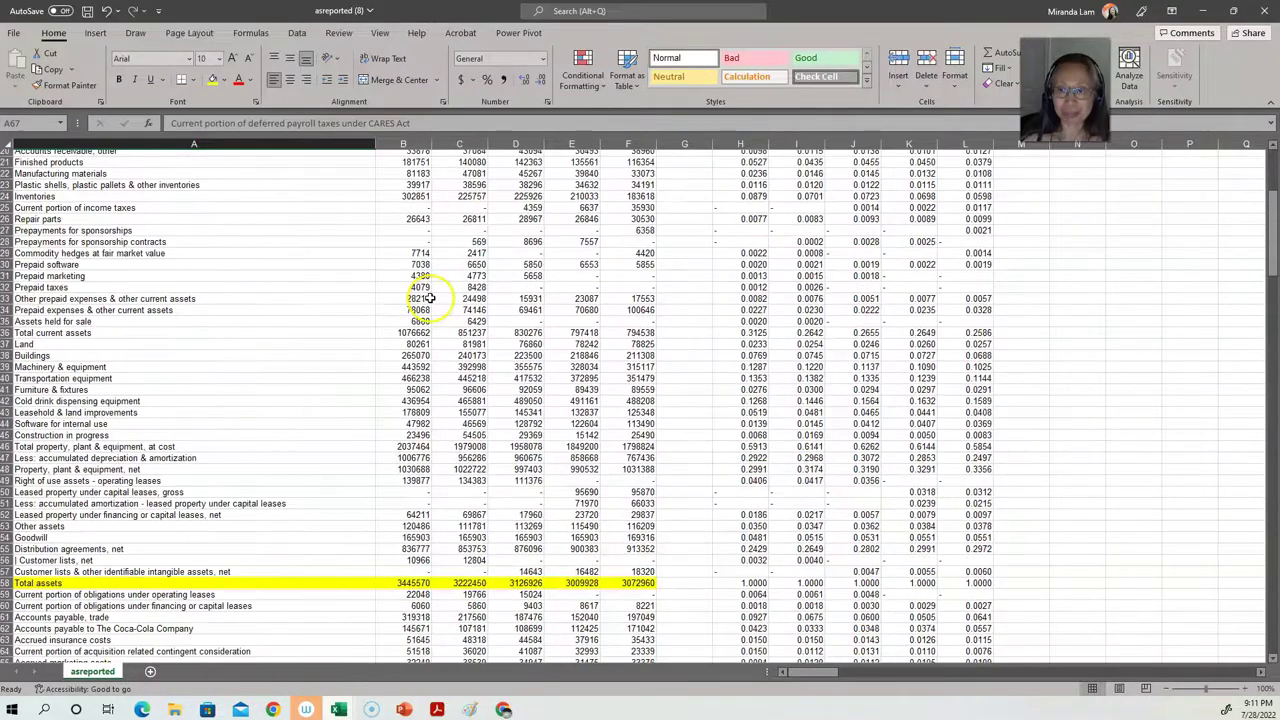
{"action": "scroll", "coordinate": [426, 298], "scroll_direction": "up", "scroll_amount": 1}
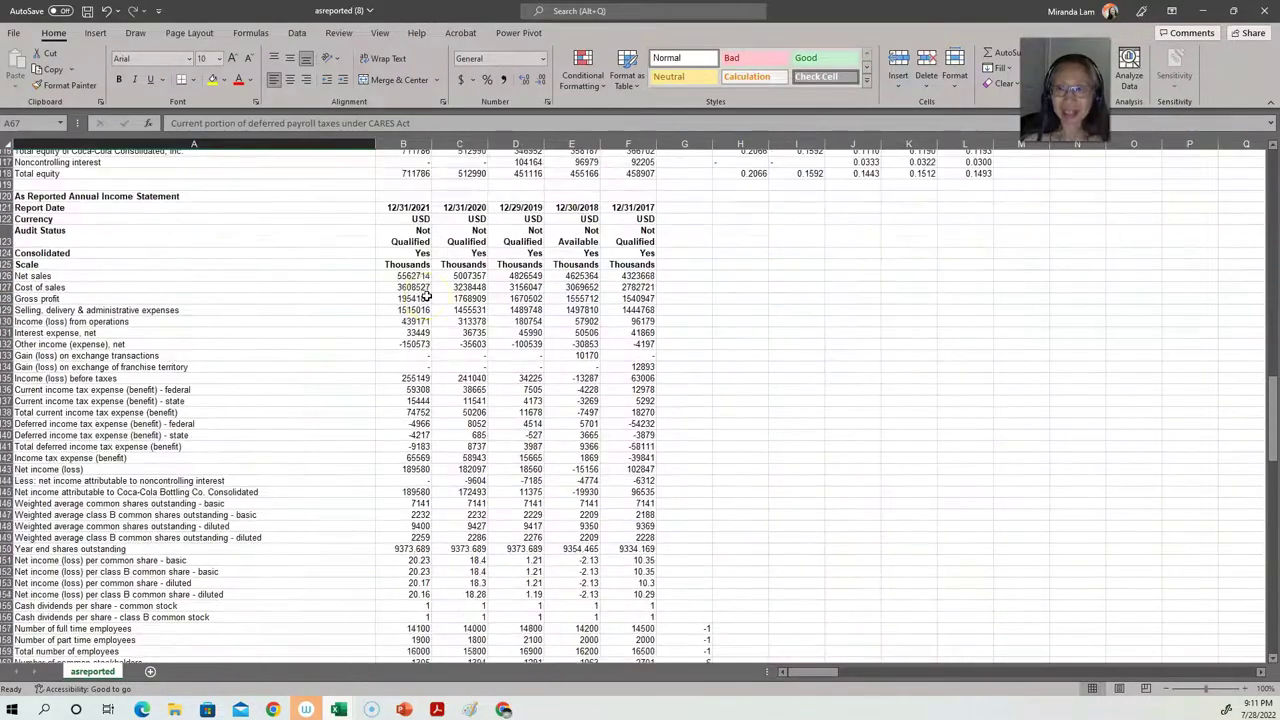
{"action": "left_click", "coordinate": [408, 207]}
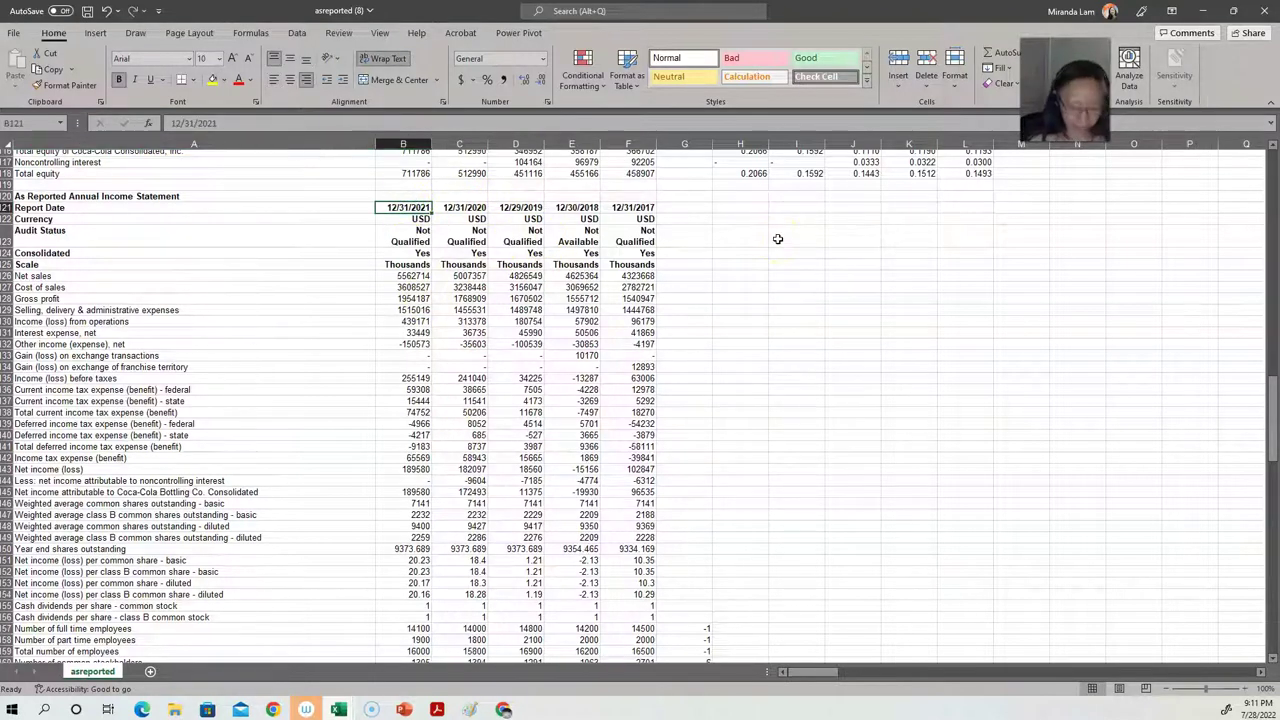
{"action": "key", "text": "ctrl+shift+Right"}
{"action": "key", "text": "ctrl+c"}
{"action": "key", "text": "ctrl+Right"}
{"action": "key", "text": "Right"}
{"action": "key", "text": "Right"}
{"action": "key", "text": "Right"}
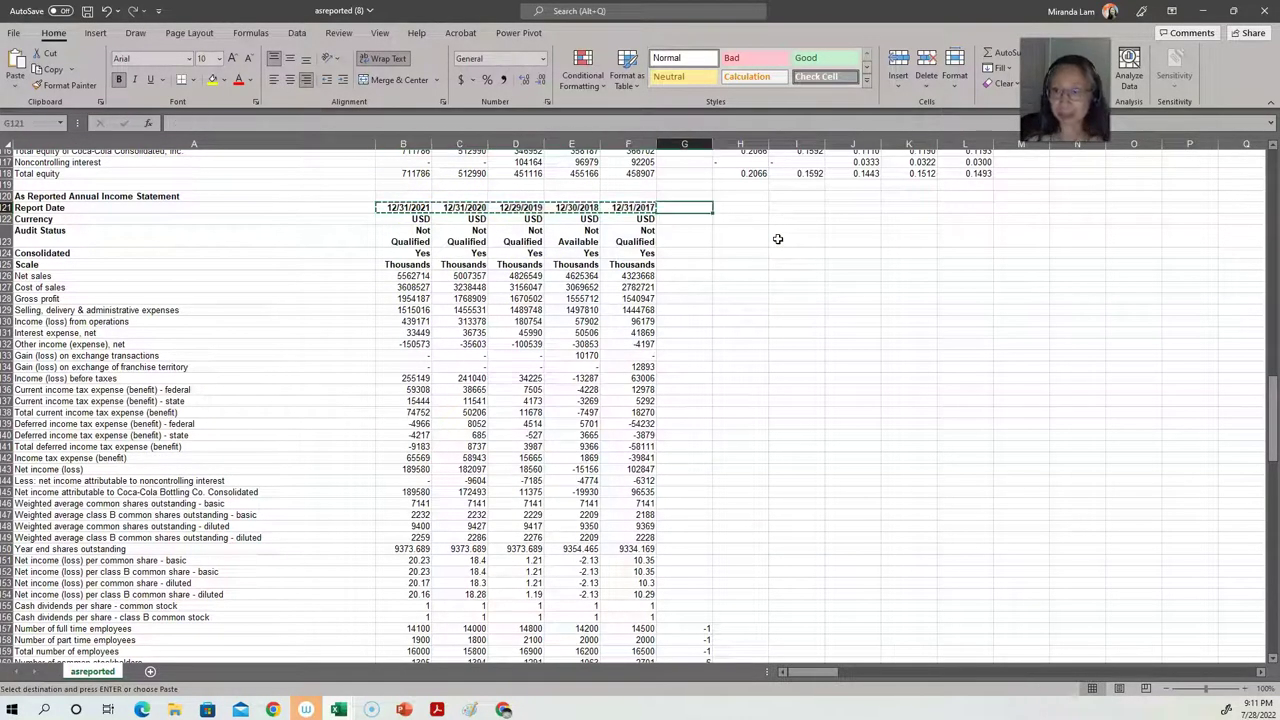
{"action": "key", "text": "Left"}
{"action": "key", "text": "Return"}
- Enter =IF(ISNUMBER(B126),B126/B$126,"-") in H126 as the common size ratio for Net sales
{"action": "key", "text": "Down"}
{"action": "key", "text": "Down"}
{"action": "key", "text": "Down"}
{"action": "key", "text": "Down"}
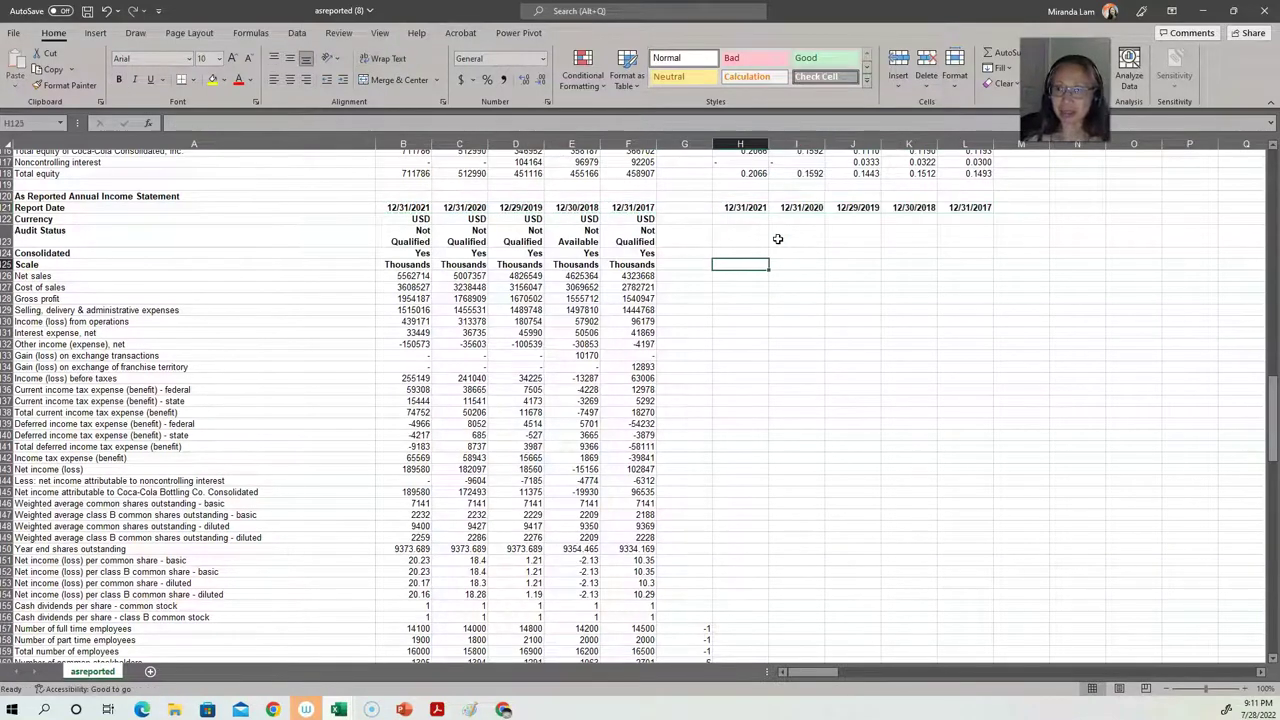
{"action": "type", "text": "="}
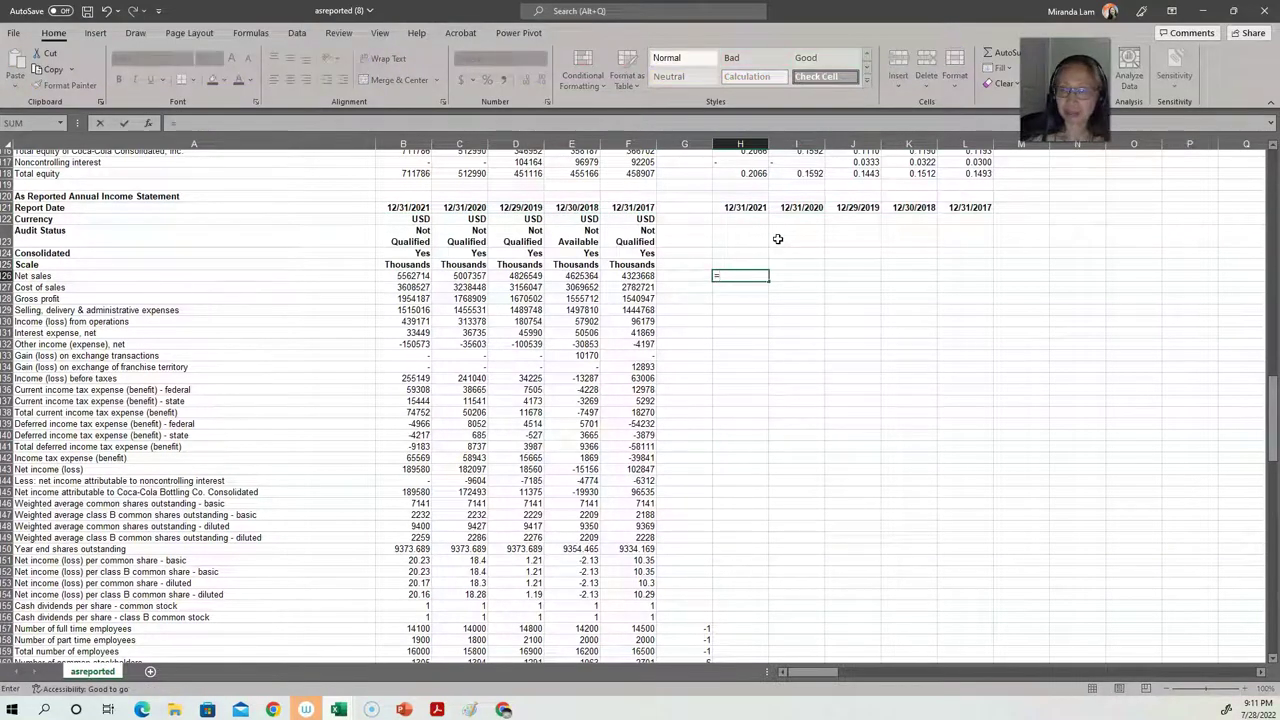
{"action": "type", "text": "if("}
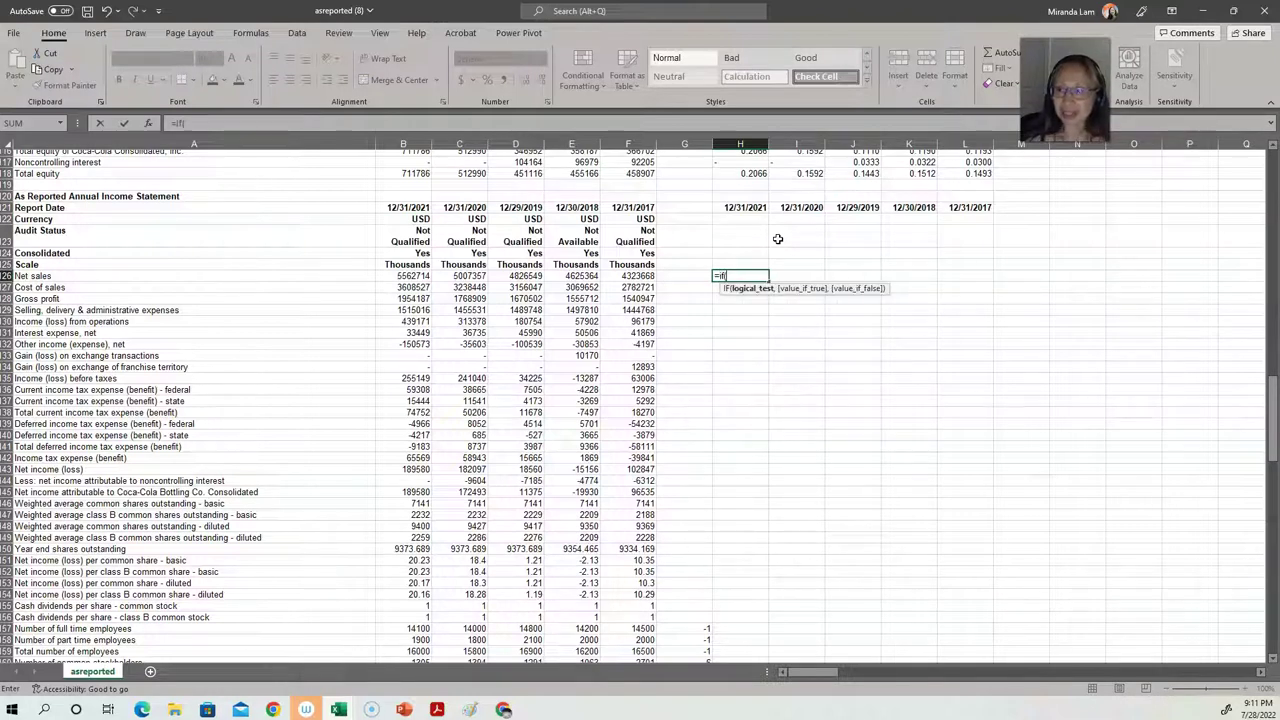
{"action": "type", "text": "isn"}
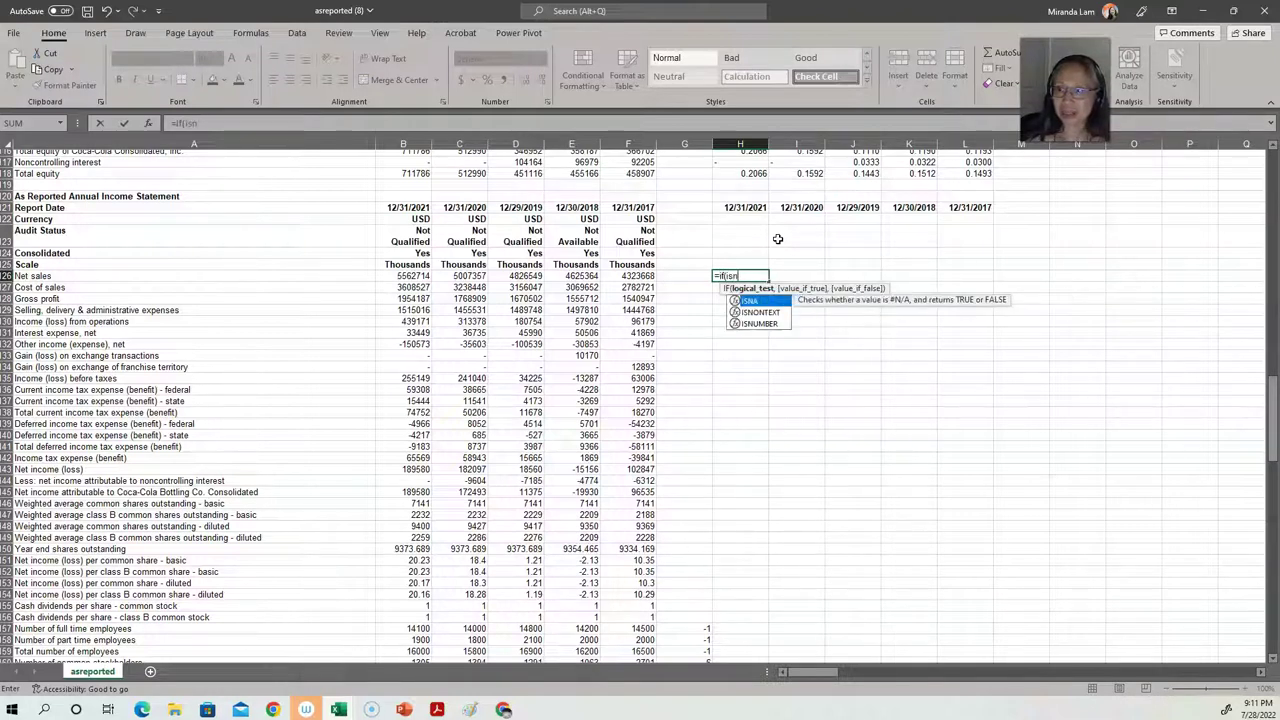
{"action": "type", "text": "umber("}
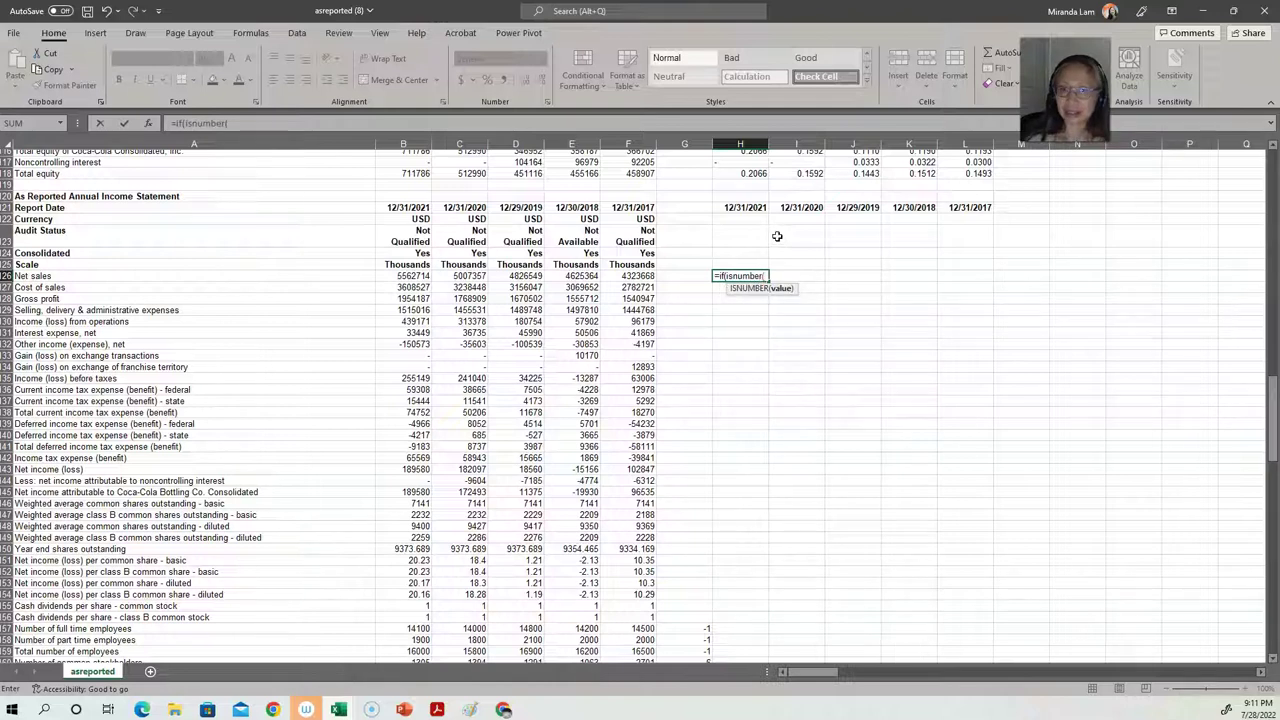
{"action": "left_click", "coordinate": [420, 275]}
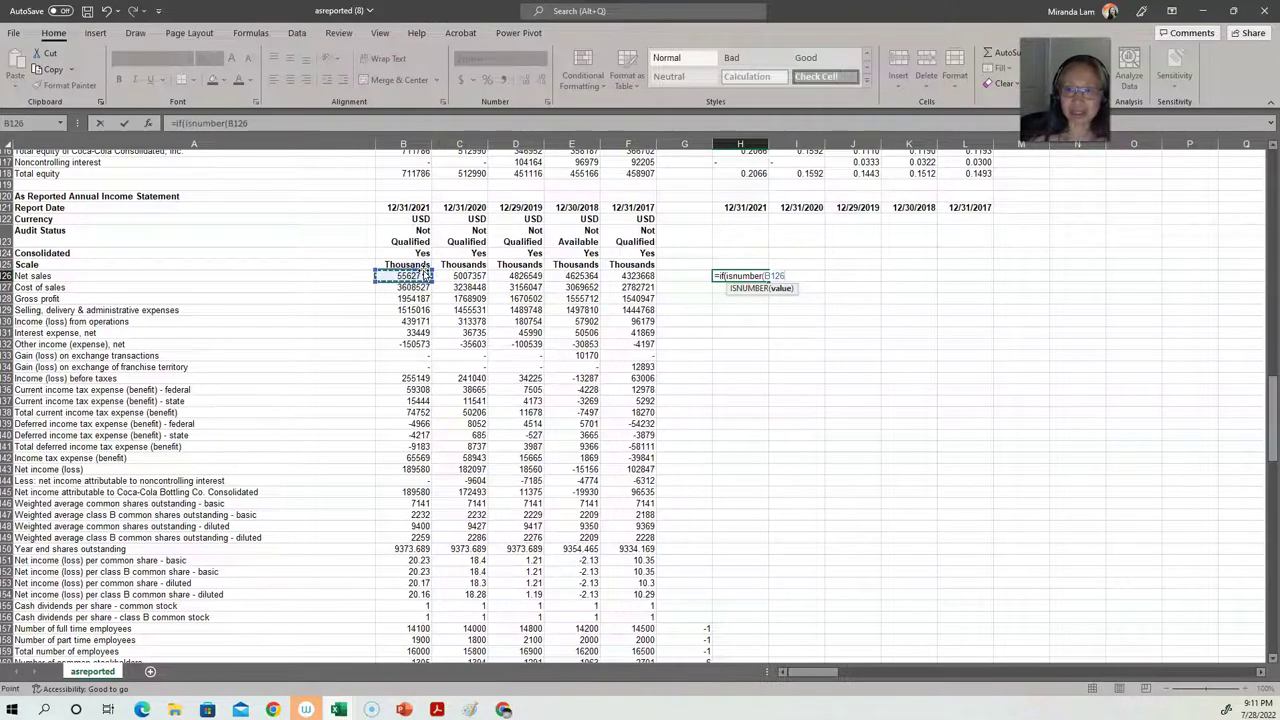
{"action": "type", "text": "),"}
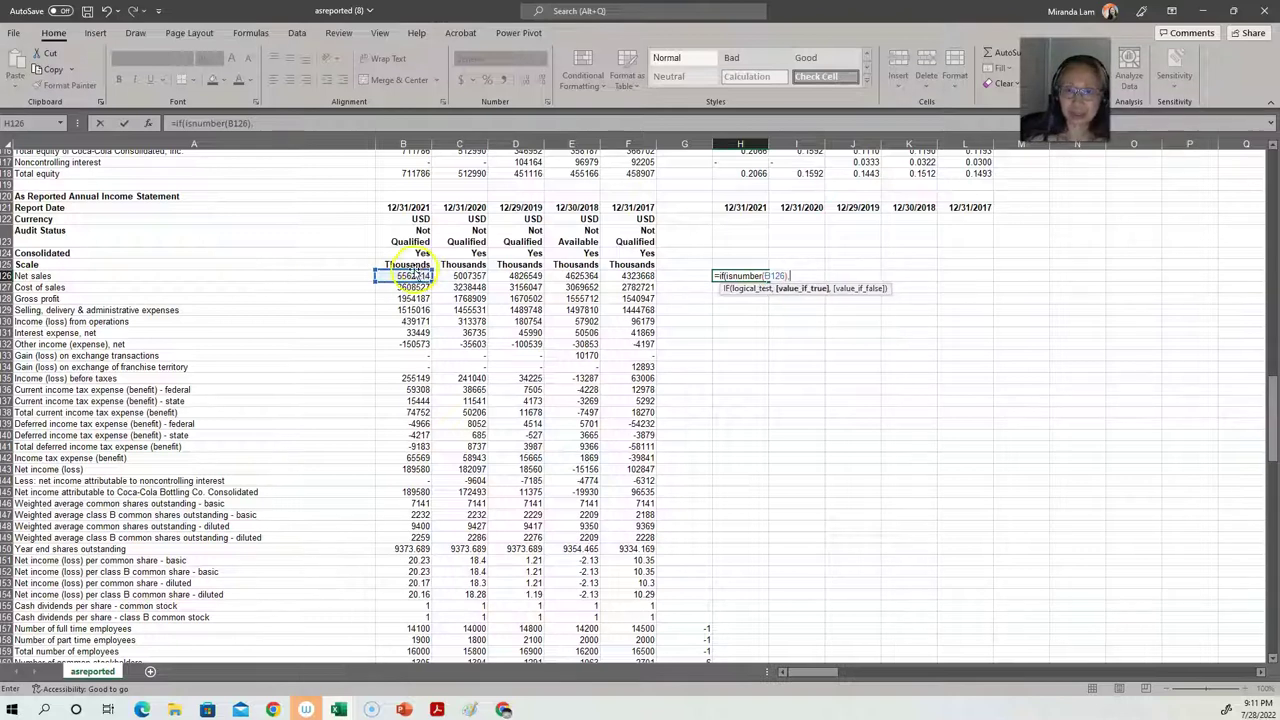
{"action": "left_click", "coordinate": [410, 276]}
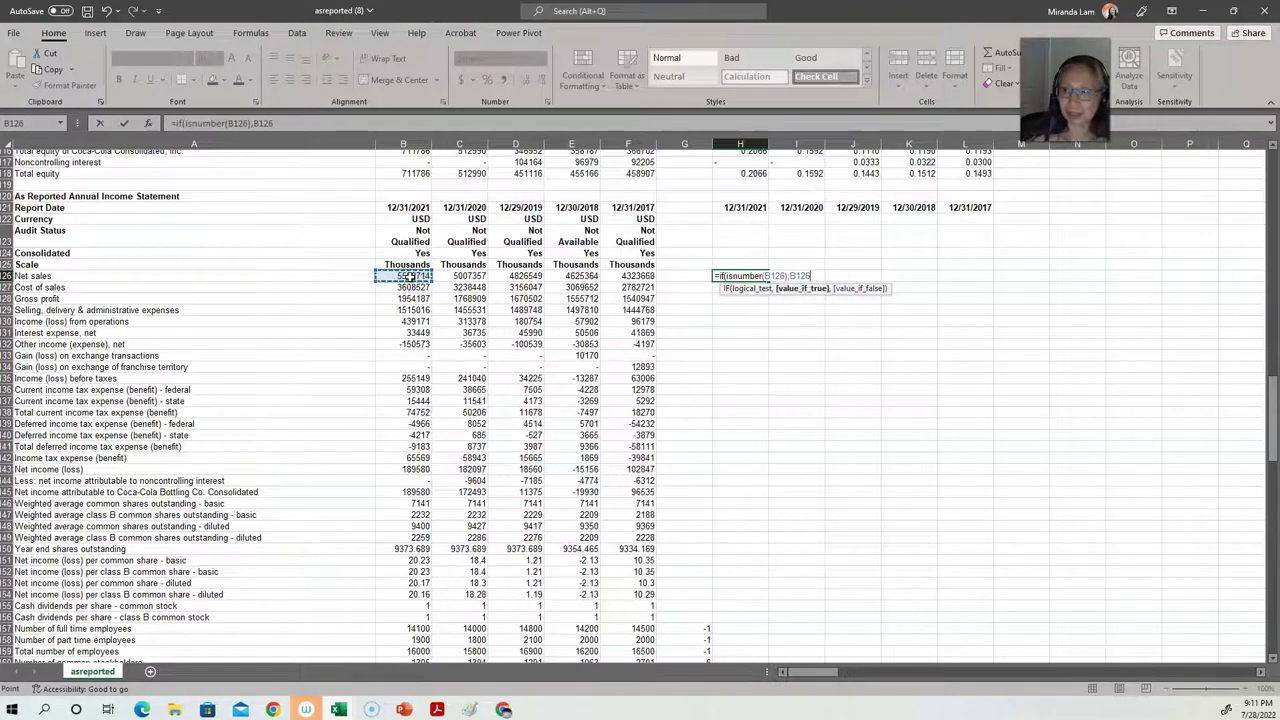
{"action": "type", "text": "/"}
{"action": "left_click", "coordinate": [410, 276]}
{"action": "key", "text": "F4"}
{"action": "key", "text": "F4"}
{"action": "type", "text": ","}
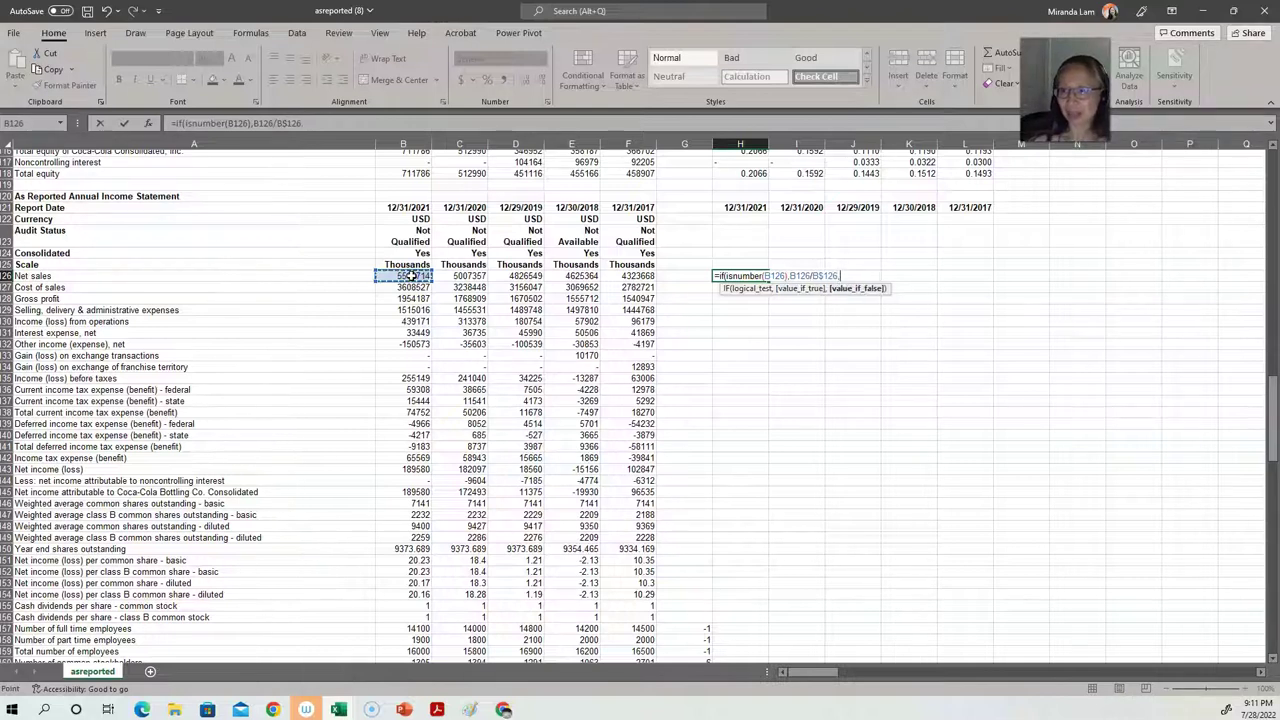
{"action": "type", "text": "\"-\")"}
{"action": "key", "text": "Return"}
- Format the Net sales ratio in H126 to show four decimal places
{"action": "key", "text": "Up"}
{"action": "left_click", "coordinate": [527, 80]}
{"action": "left_click", "coordinate": [527, 80]}
{"action": "left_click", "coordinate": [527, 80]}
{"action": "left_click", "coordinate": [527, 80]}
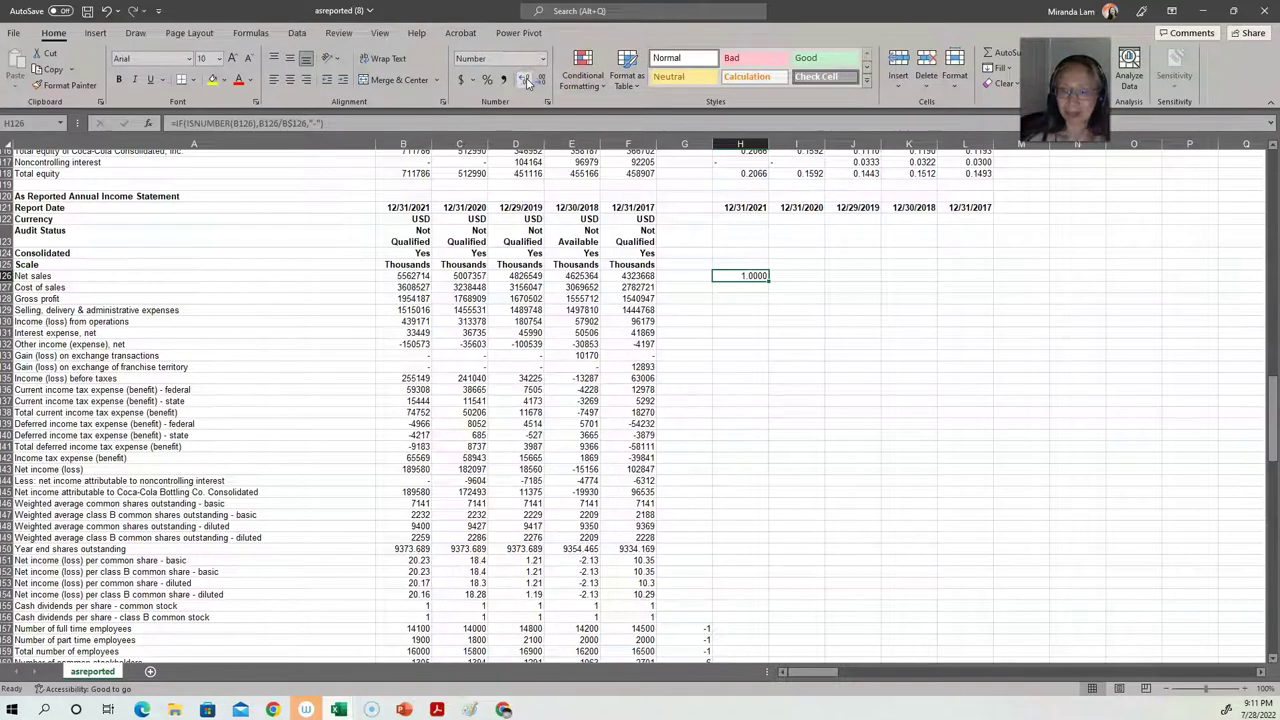
- Copy the H126 formula to H126:L162, covering all five years from Net sales to Foreign currency translation adjustments
{"action": "key", "text": "ctrl+c"}
{"action": "key", "text": "shift+Down"}
{"action": "key", "text": "shift+Down"}
{"action": "key", "text": "shift+Down"}
{"action": "key", "text": "shift+Down"}
{"action": "key", "text": "shift+Down"}
{"action": "key", "text": "shift+Down"}
{"action": "key", "text": "shift+Down"}
{"action": "key", "text": "shift+Down"}
{"action": "key", "text": "shift+Down"}
{"action": "key", "text": "shift+Down"}
{"action": "key", "text": "shift+Down"}
{"action": "key", "text": "shift+Down"}
{"action": "key", "text": "shift+Down"}
{"action": "key", "text": "shift+Down"}
{"action": "key", "text": "shift+Down"}
{"action": "key", "text": "shift+Down"}
{"action": "key", "text": "shift+Down"}
{"action": "key", "text": "shift+Down"}
{"action": "key", "text": "shift+Down"}
{"action": "key", "text": "shift+Down"}
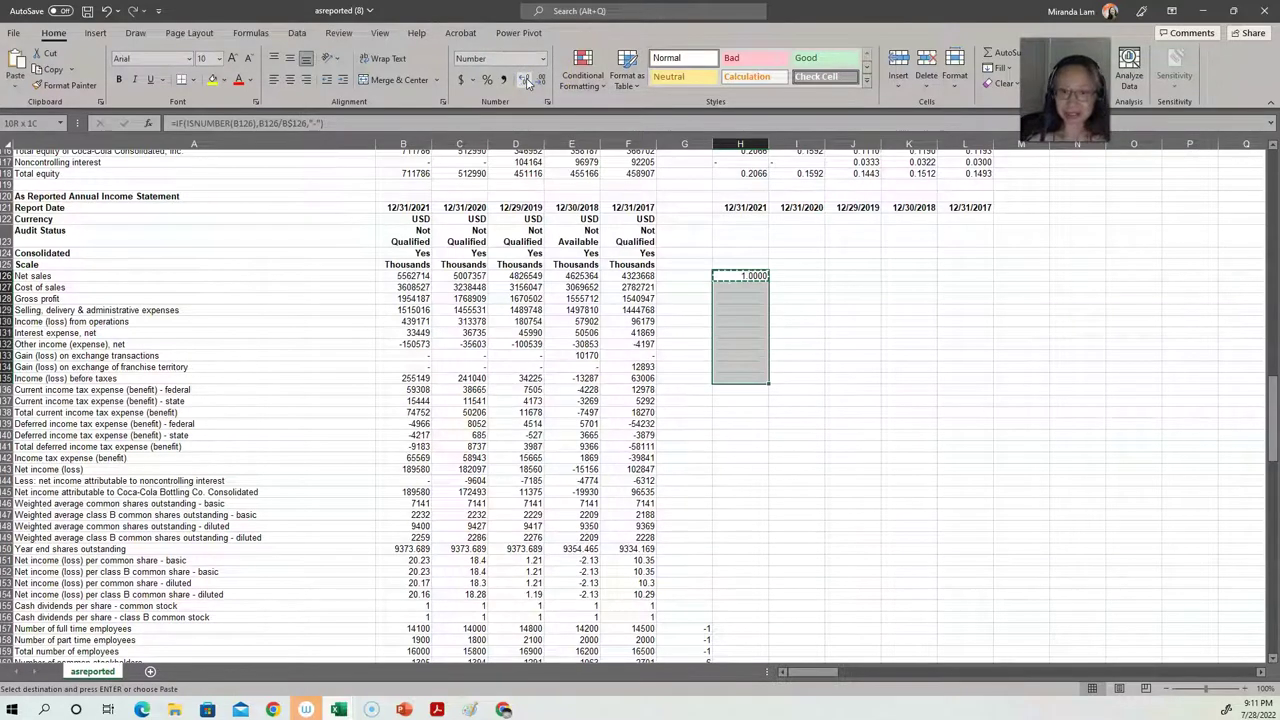
{"action": "key", "text": "shift+Down"}
{"action": "key", "text": "shift+Down"}
{"action": "key", "text": "shift+Down"}
{"action": "key", "text": "shift+Down"}
{"action": "key", "text": "shift+Down"}
{"action": "key", "text": "shift+Down"}
{"action": "key", "text": "shift+Down"}
{"action": "key", "text": "shift+Down"}
{"action": "key", "text": "shift+Down"}
{"action": "key", "text": "shift+Down"}
{"action": "key", "text": "shift+Down"}
{"action": "key", "text": "shift+Down"}
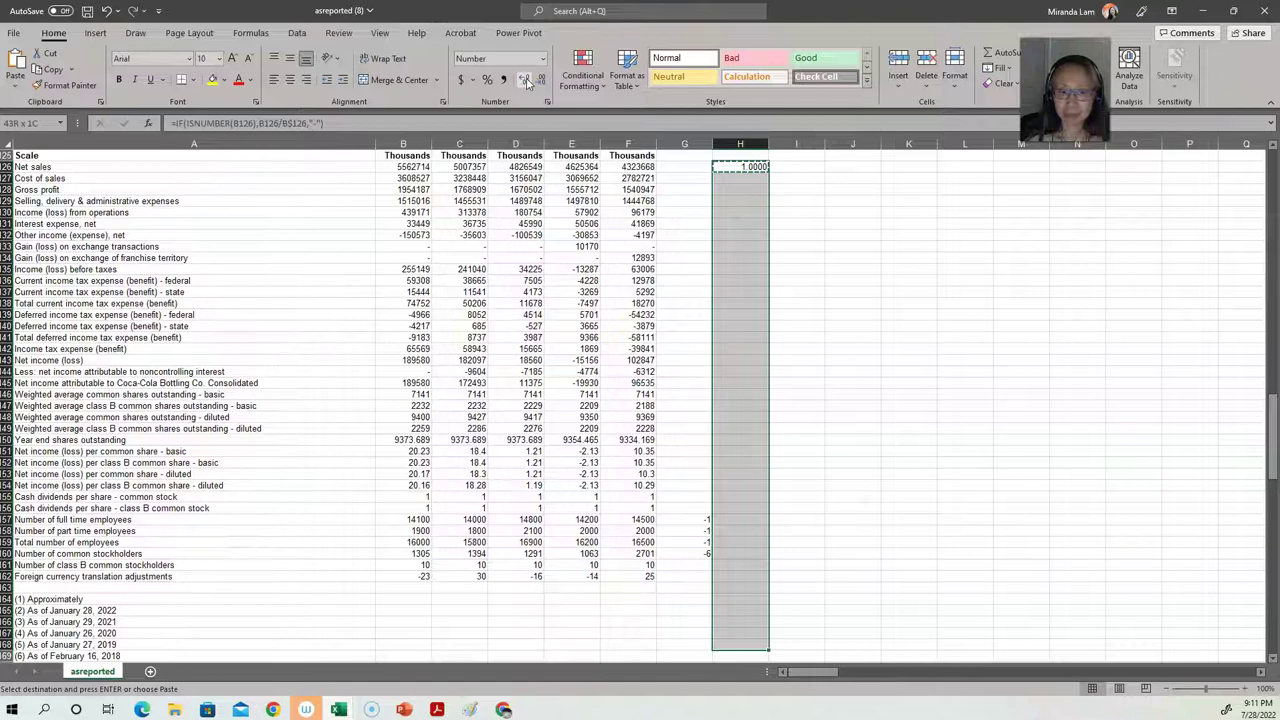
{"action": "key", "text": "shift+Down"}
{"action": "key", "text": "shift+Right"}
{"action": "key", "text": "shift+Right"}
{"action": "key", "text": "shift+Right"}
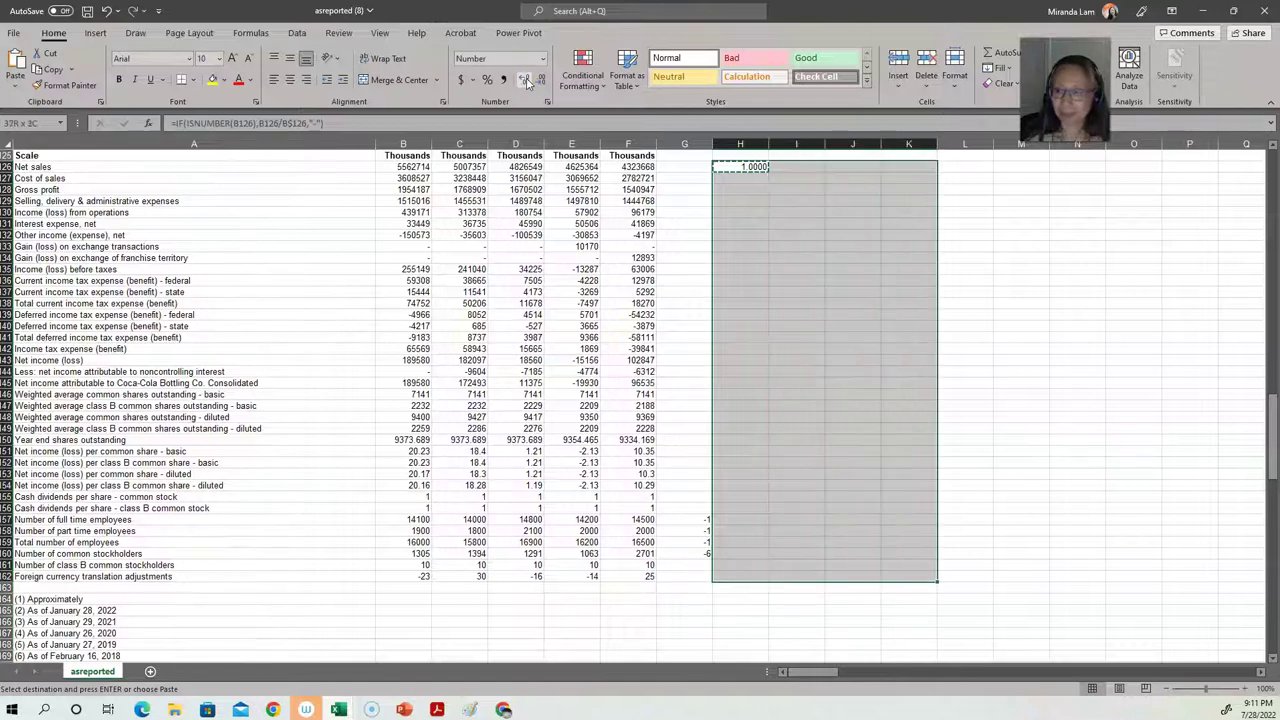
{"action": "key", "text": "shift+Right"}
{"action": "key", "text": "Return"}
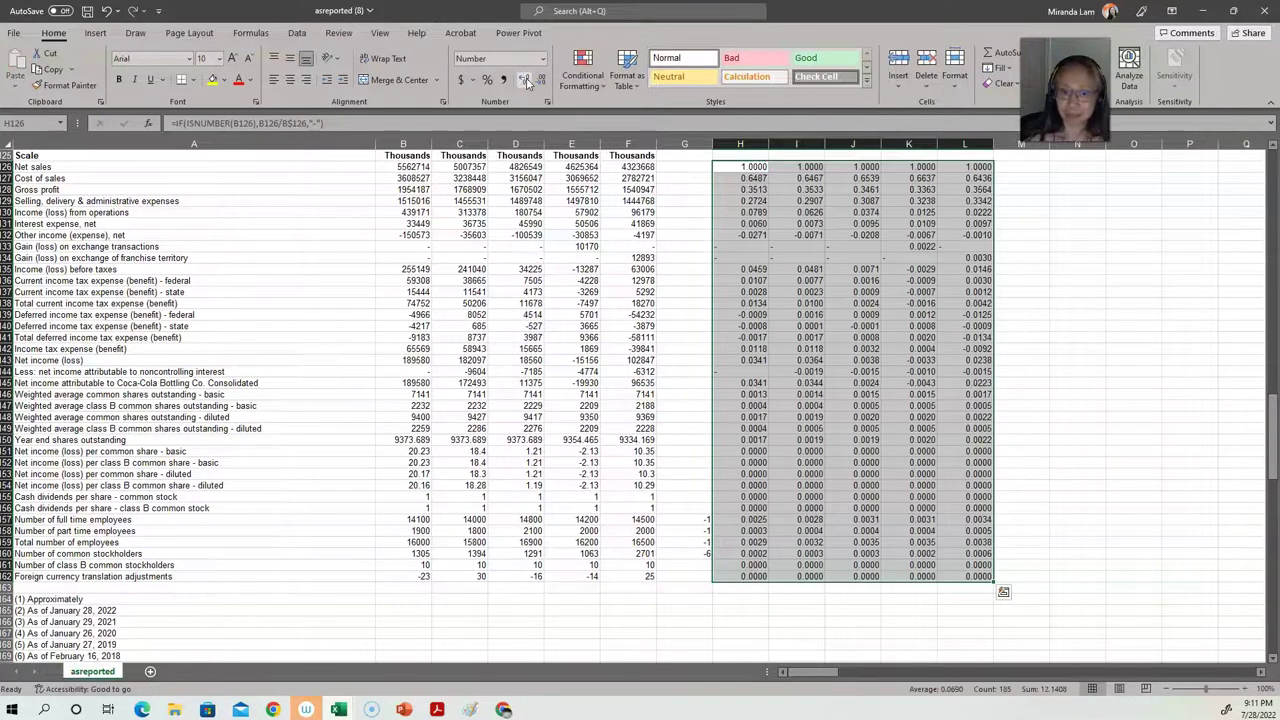
- Delete the footnote markers in G157:G160 beside the employee and common stockholder counts
{"action": "key", "text": "Left"}
{"action": "key", "text": "Up"}
{"action": "key", "text": "Up"}
{"action": "key", "text": "Up"}
{"action": "key", "text": "Up"}
{"action": "key", "text": "Up"}
{"action": "key", "text": "shift+Down"}
{"action": "key", "text": "shift+Down"}
{"action": "key", "text": "shift+Down"}
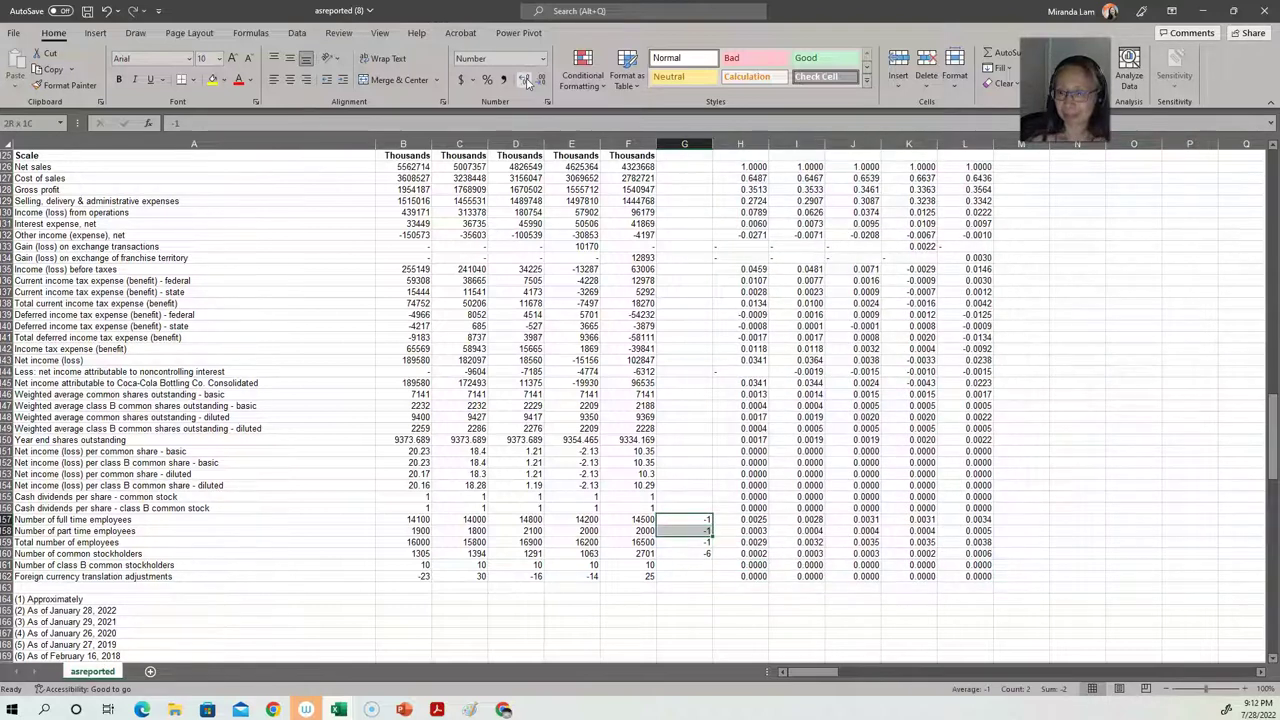
{"action": "key", "text": "Delete"}
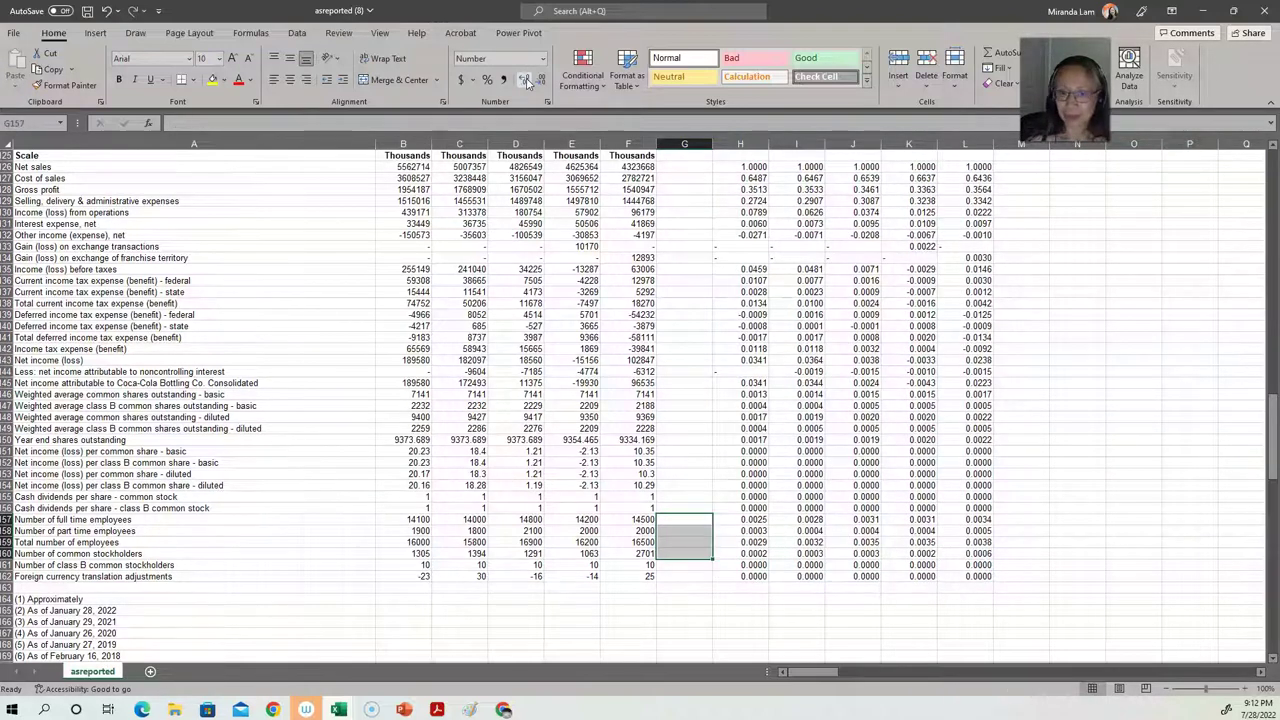
- Clear the ratios in H145:L162, from Net income attributable to Coca-Cola Bottling Co. Consolidated down to the last row
{"action": "key", "text": "Up"}
{"action": "key", "text": "Up"}
{"action": "key", "text": "Up"}
{"action": "key", "text": "Up"}
{"action": "key", "text": "Up"}
{"action": "key", "text": "Up"}
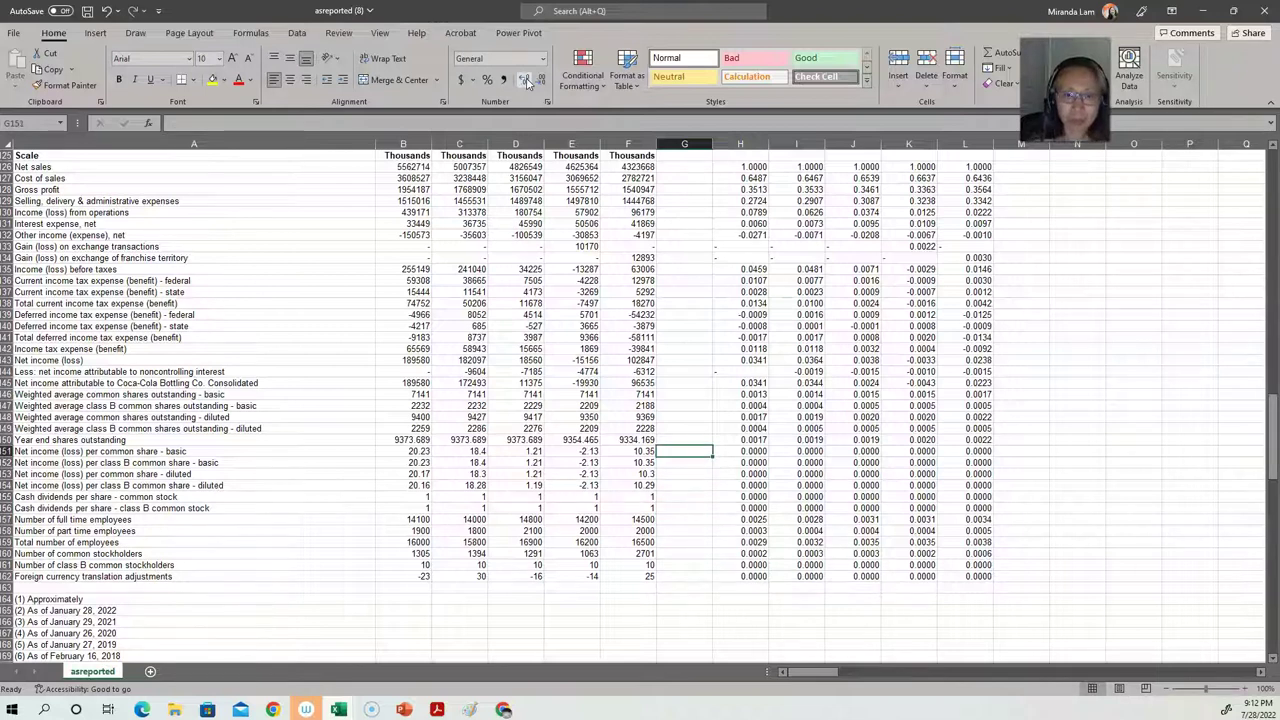
{"action": "key", "text": "Up"}
{"action": "key", "text": "Up"}
{"action": "key", "text": "Up"}
{"action": "key", "text": "Up"}
{"action": "key", "text": "Up"}
{"action": "key", "text": "Up"}
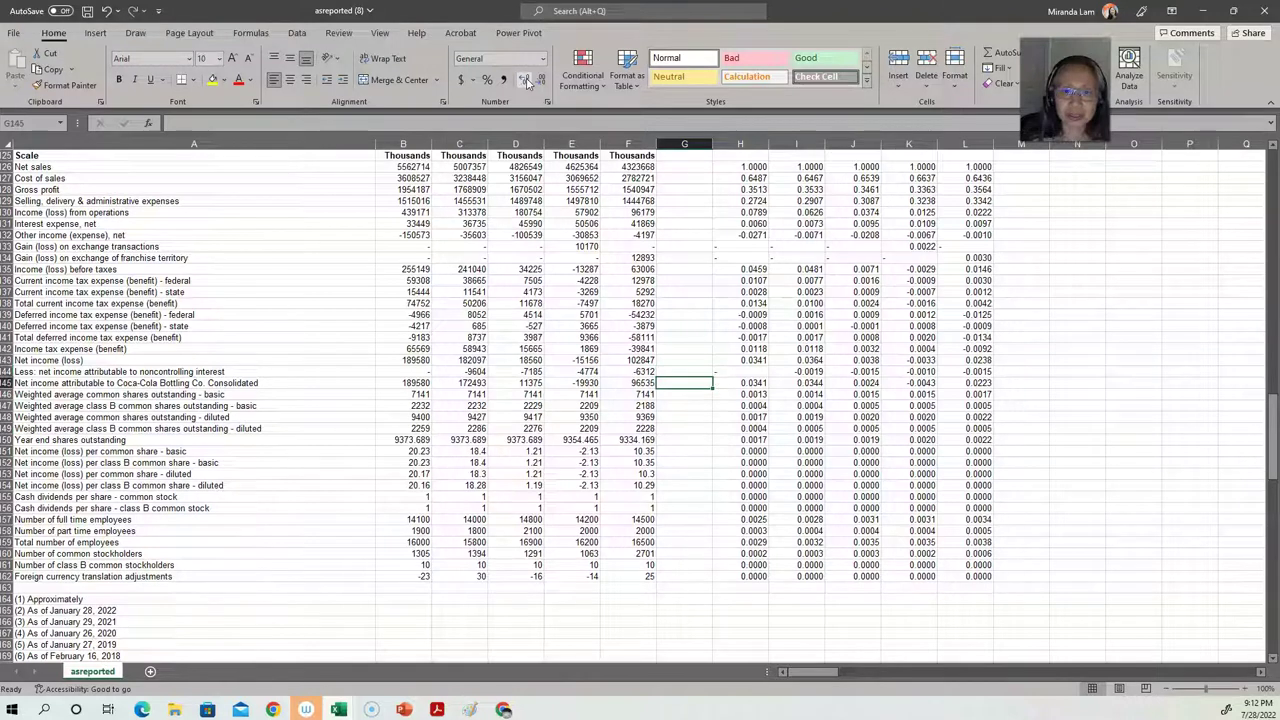
{"action": "key", "text": "Right"}
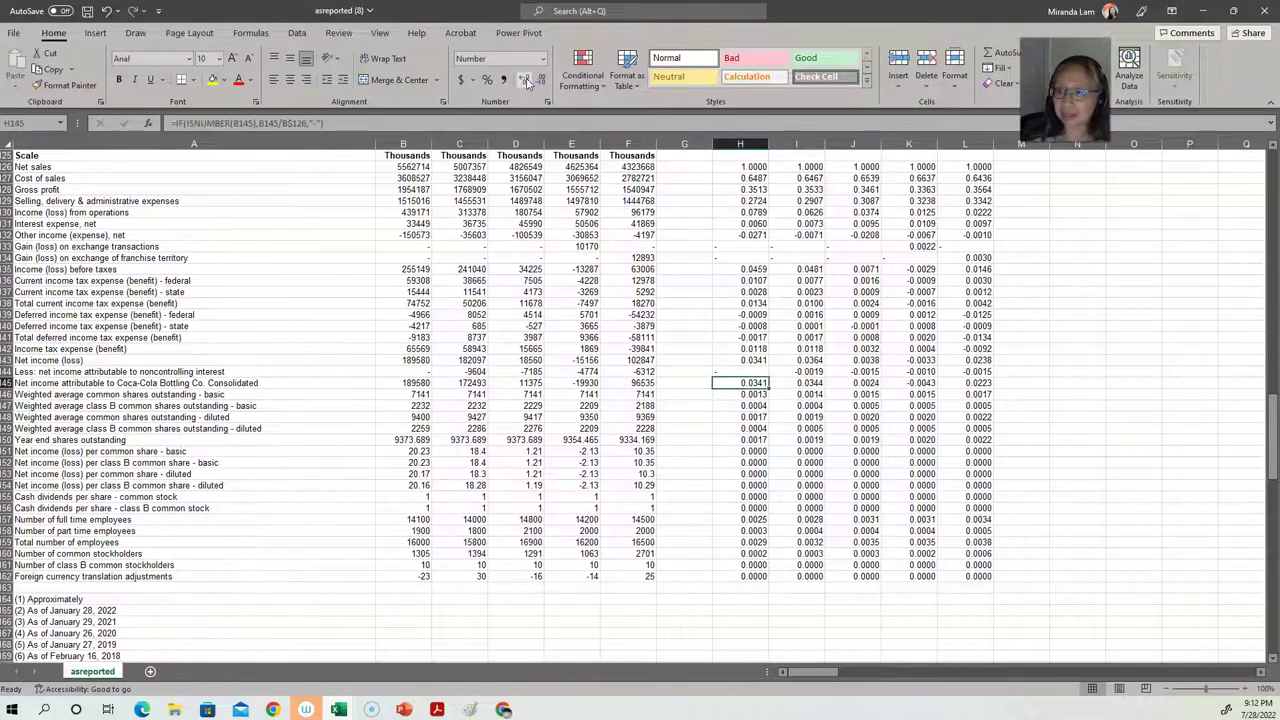
{"action": "key", "text": "ctrl+shift+Right"}
{"action": "key", "text": "ctrl+shift+Down"}
{"action": "key", "text": "Delete"}
{"action": "key", "text": "Up"}
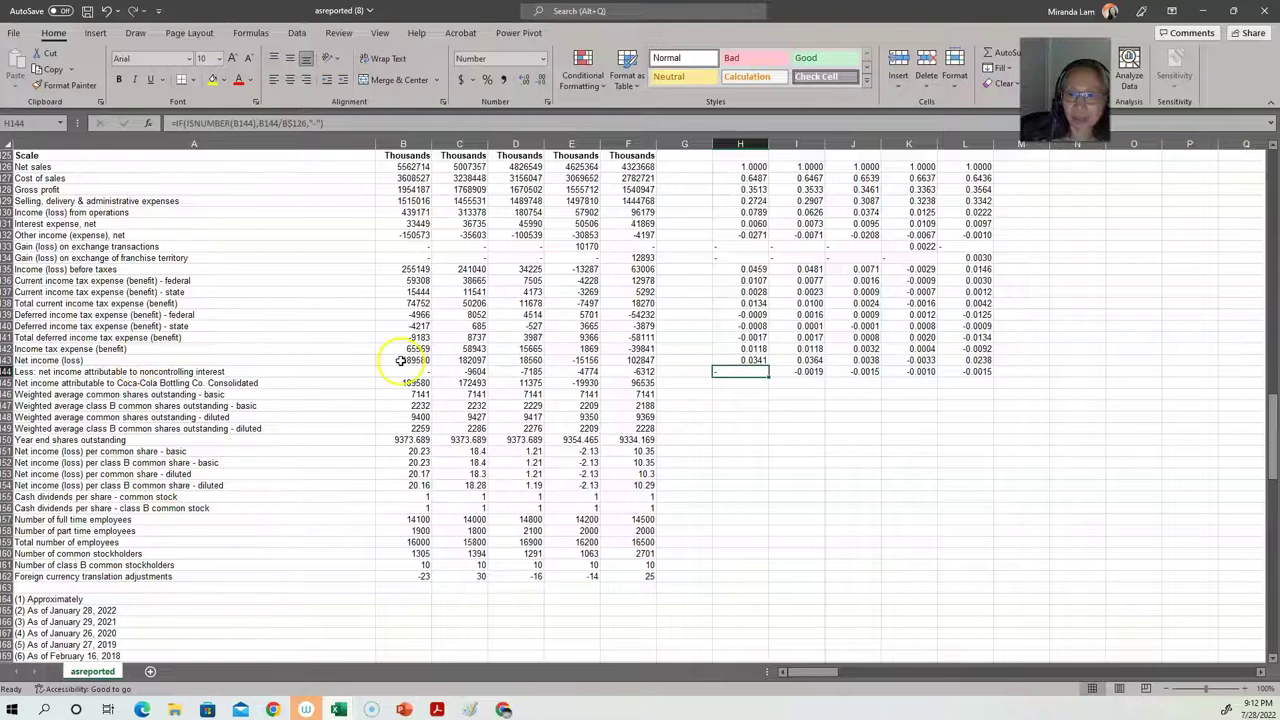
- Fill the Net income (loss) row, A143:L143, with light green and save the workbook
{"action": "left_click_drag", "start_coordinate": [112, 360], "coordinate": [975, 359]}
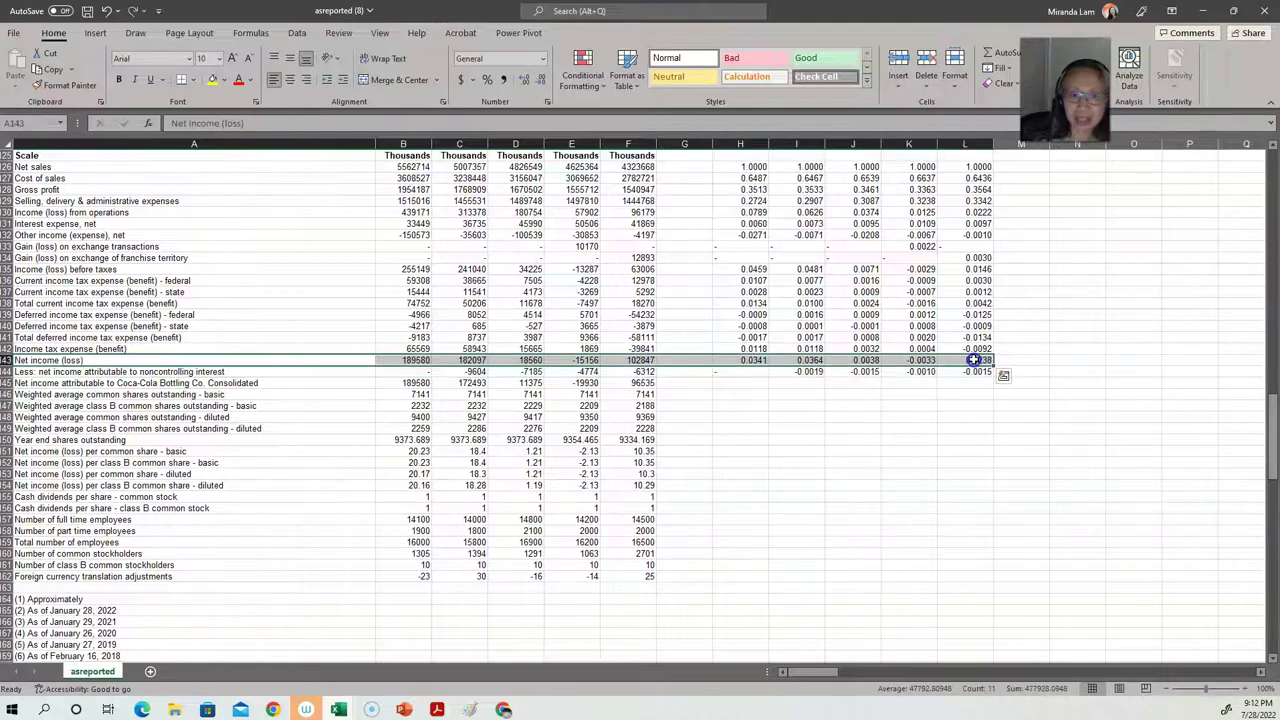
{"action": "left_click", "coordinate": [226, 84]}
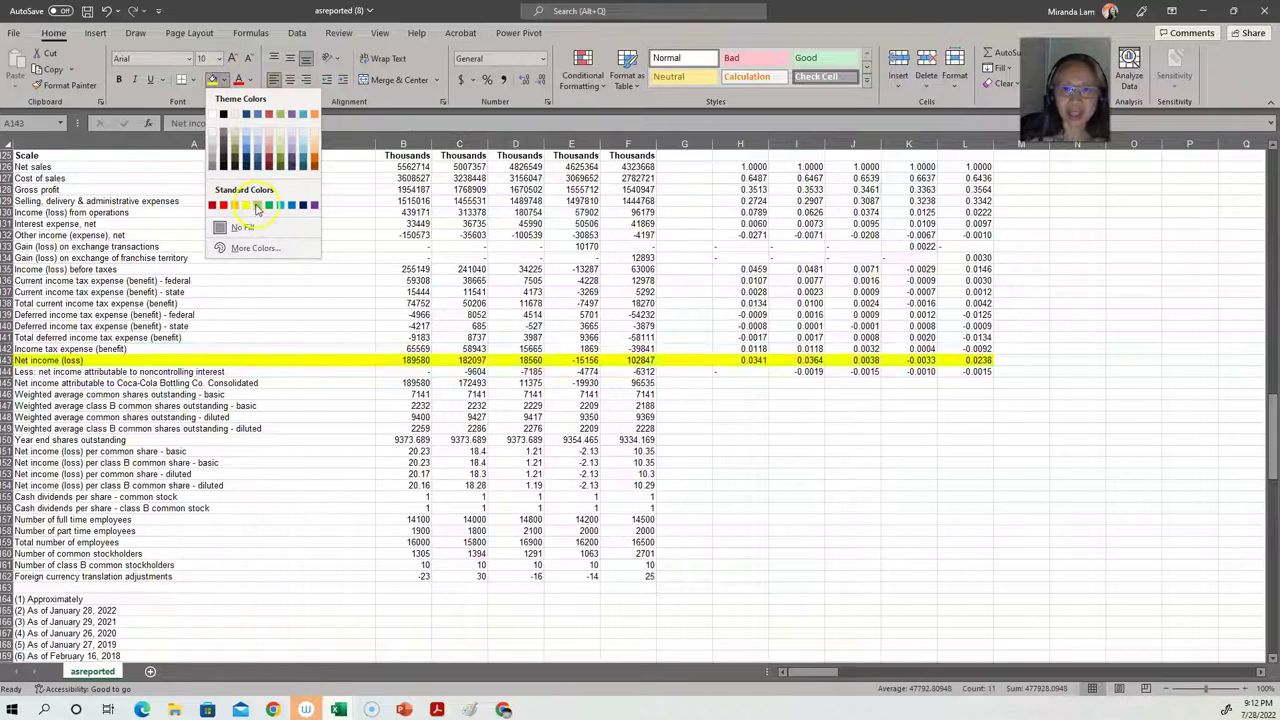
{"action": "left_click", "coordinate": [258, 206]}
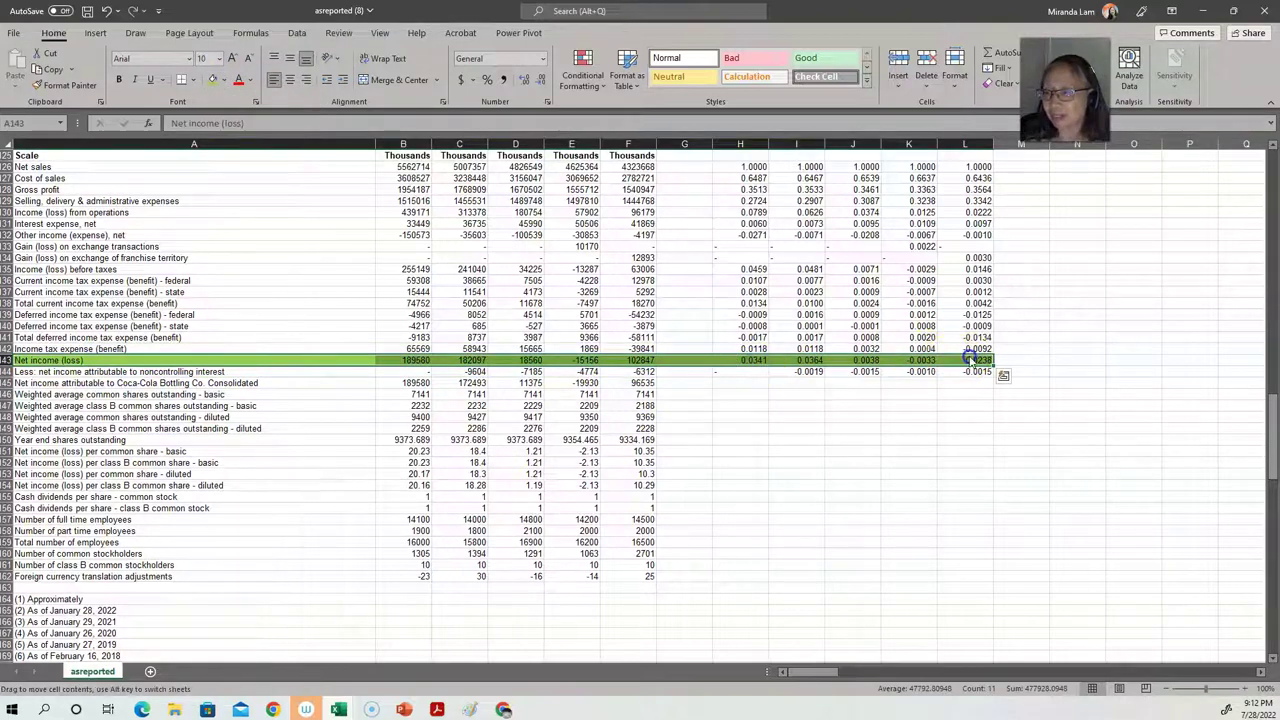
{"action": "left_click", "coordinate": [906, 409]}
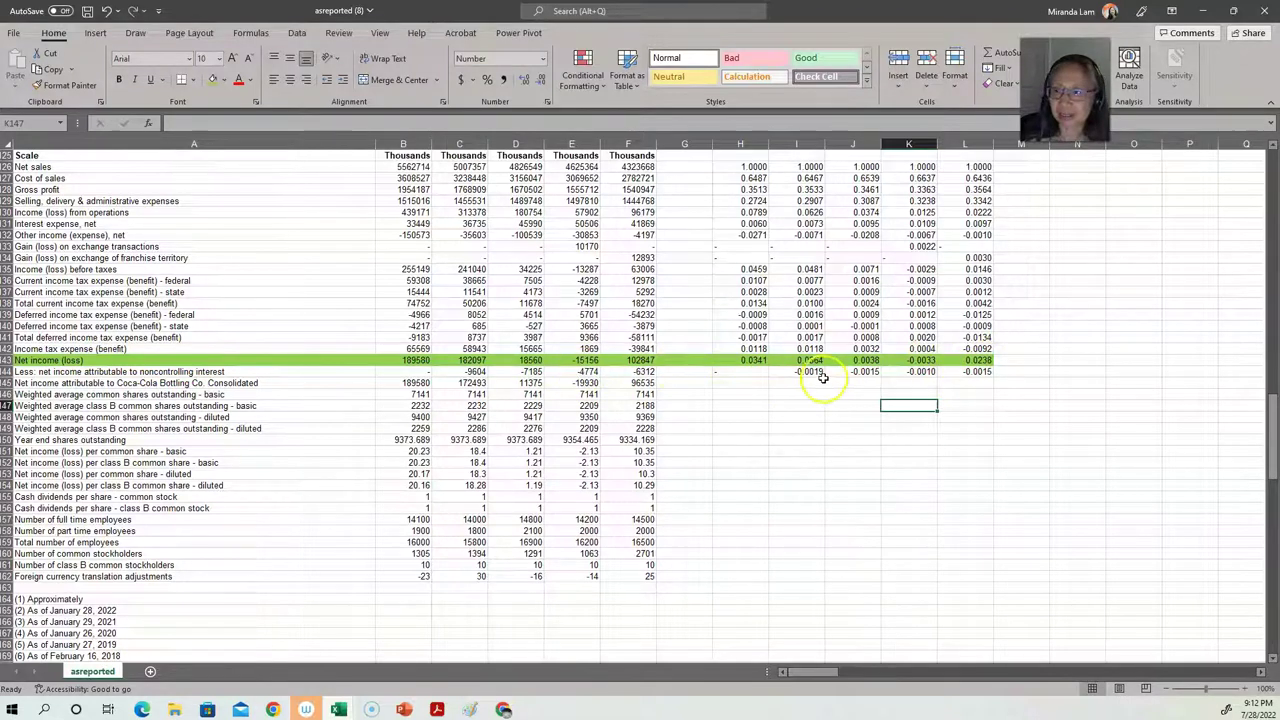
{"action": "left_click", "coordinate": [750, 360]}
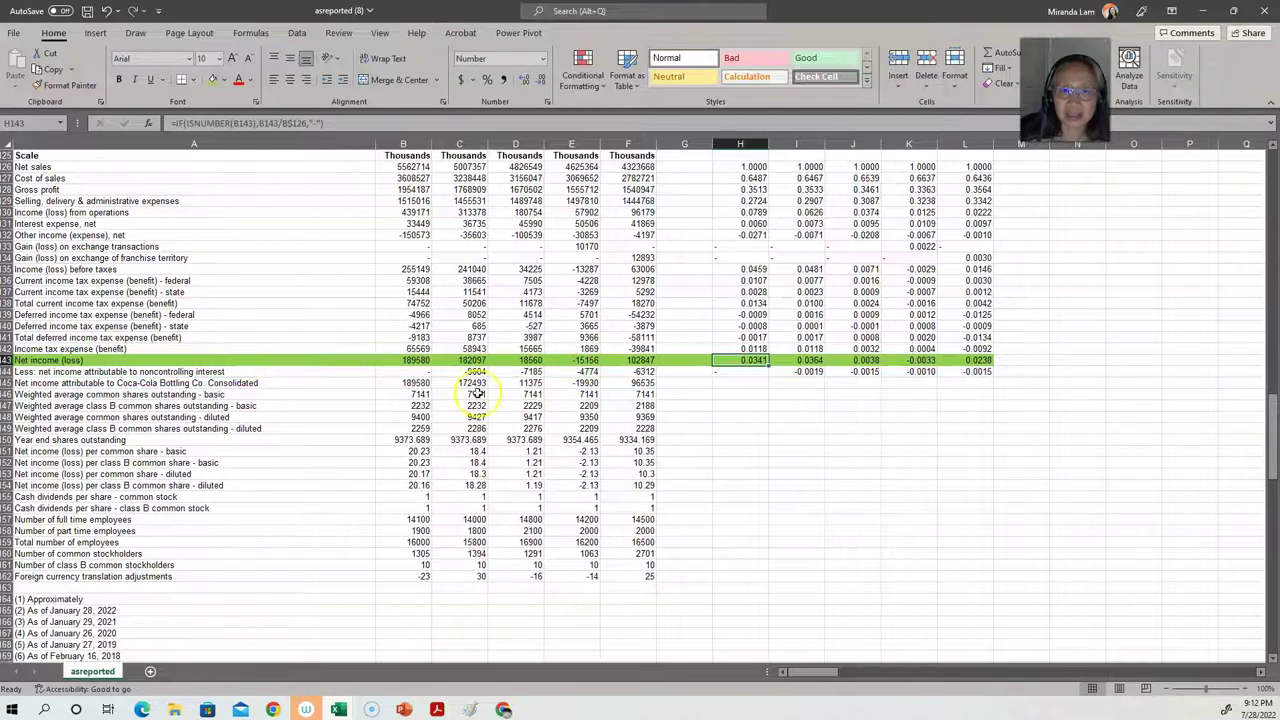
{"action": "left_click", "coordinate": [88, 11]}
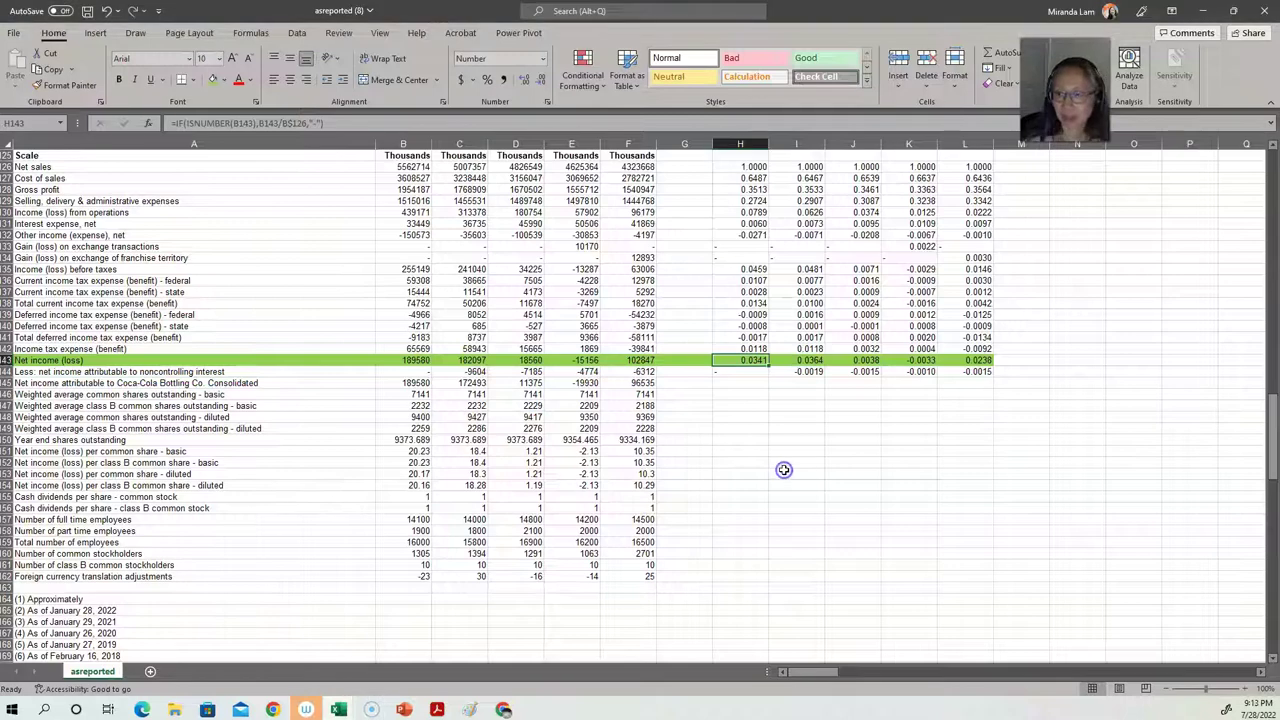
- Enter the heading Growth Rate in N120, beside the income statement's common size ratios
{"action": "scroll", "coordinate": [779, 463], "scroll_direction": "up", "scroll_amount": 12}
{"action": "scroll", "coordinate": [778, 455], "scroll_direction": "up", "scroll_amount": 20}
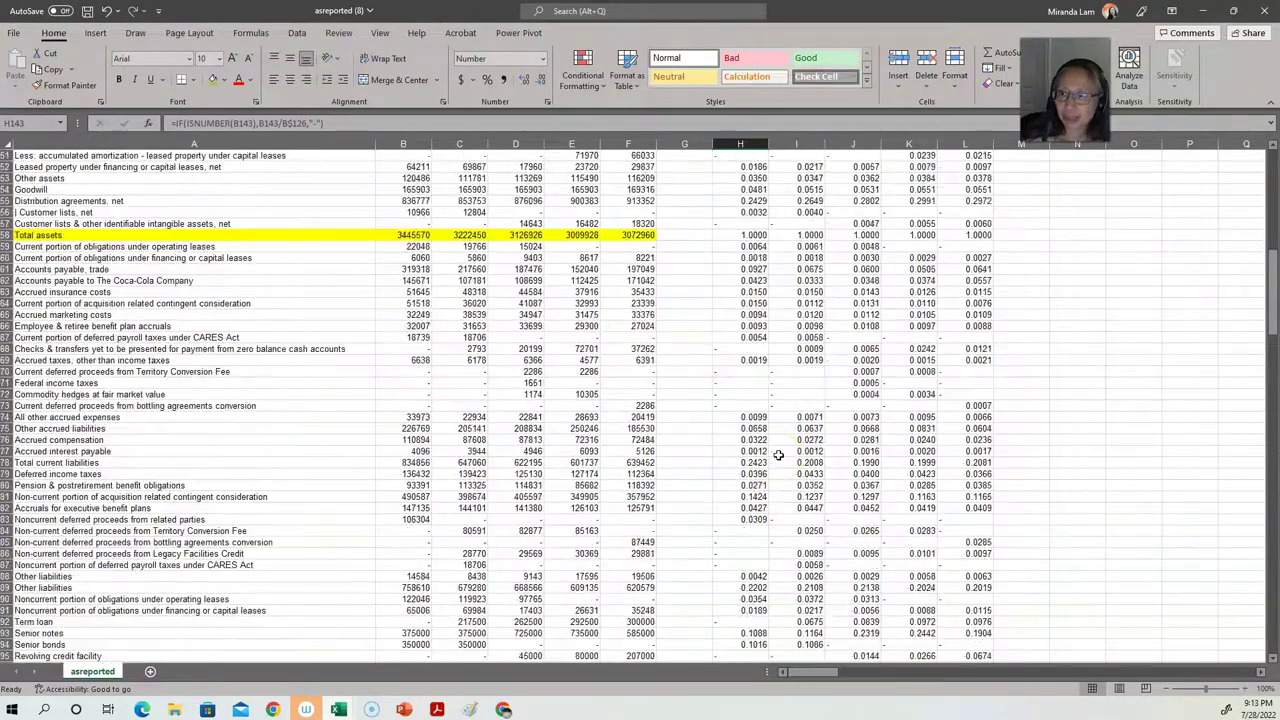
{"action": "scroll", "coordinate": [775, 440], "scroll_direction": "up", "scroll_amount": 5}
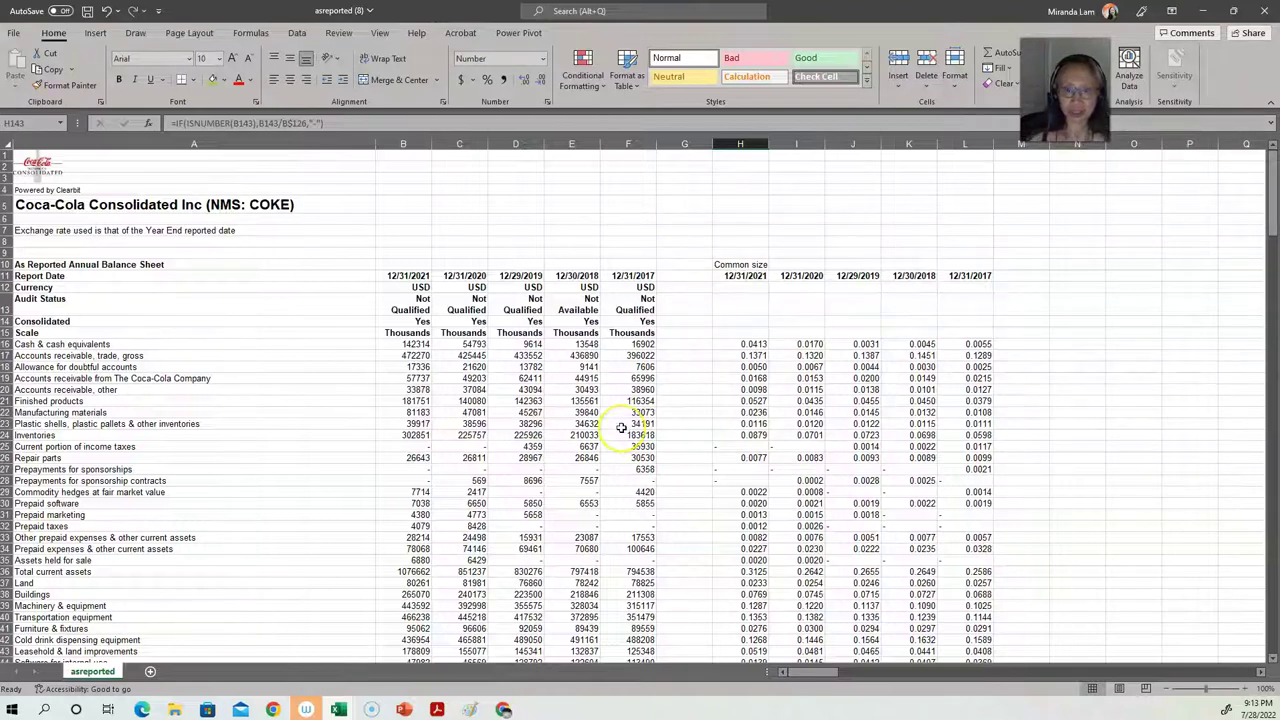
{"action": "scroll", "coordinate": [621, 428], "scroll_direction": "down", "scroll_amount": 10}
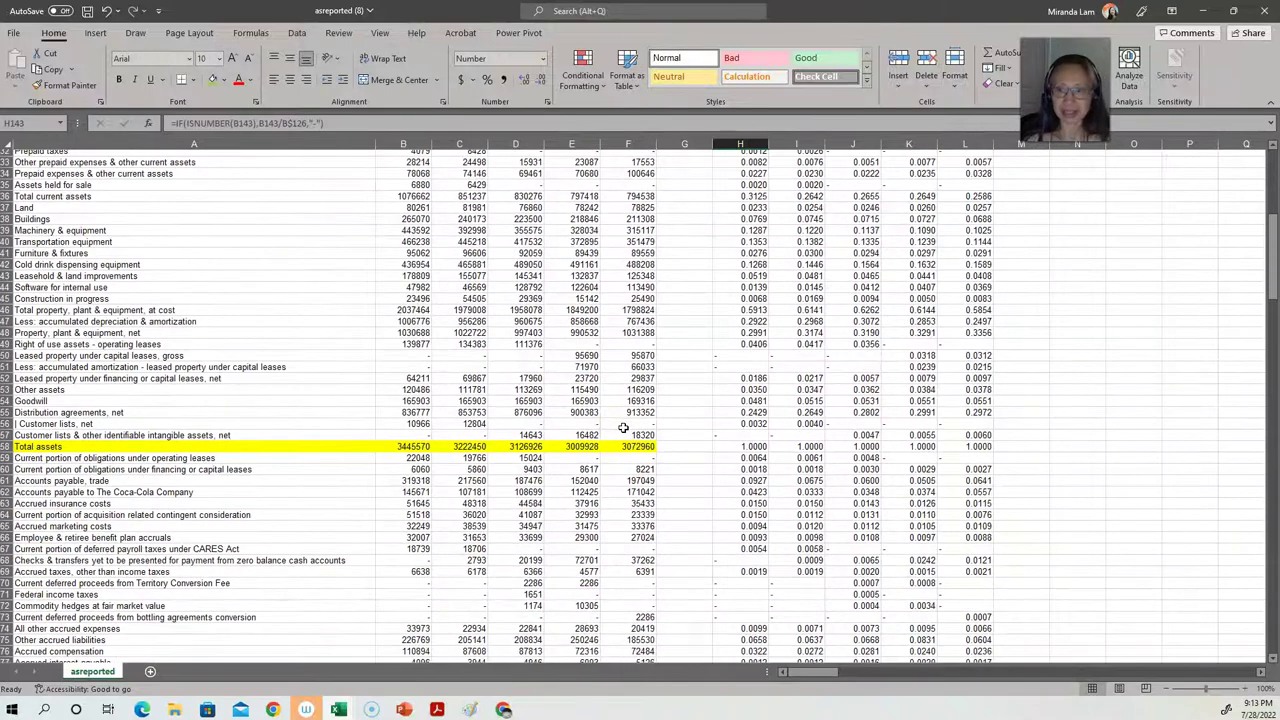
{"action": "scroll", "coordinate": [622, 428], "scroll_direction": "down", "scroll_amount": 20}
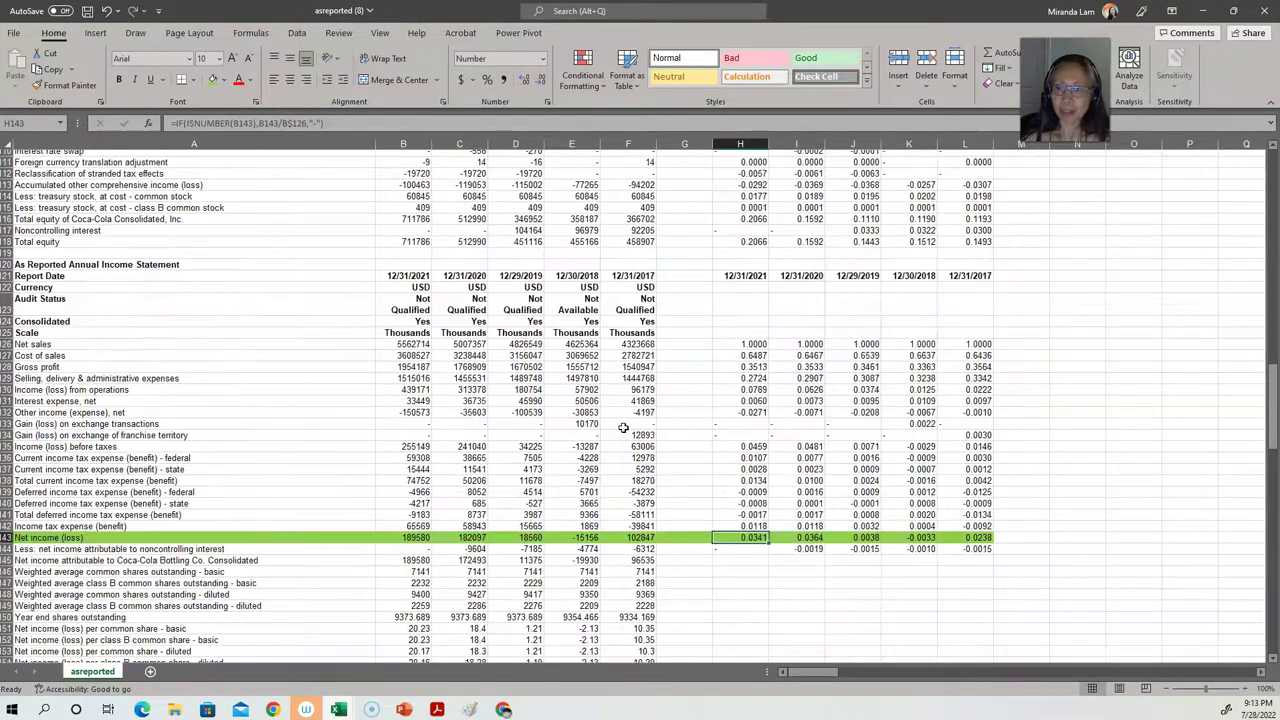
{"action": "scroll", "coordinate": [622, 428], "scroll_direction": "up", "scroll_amount": 2}
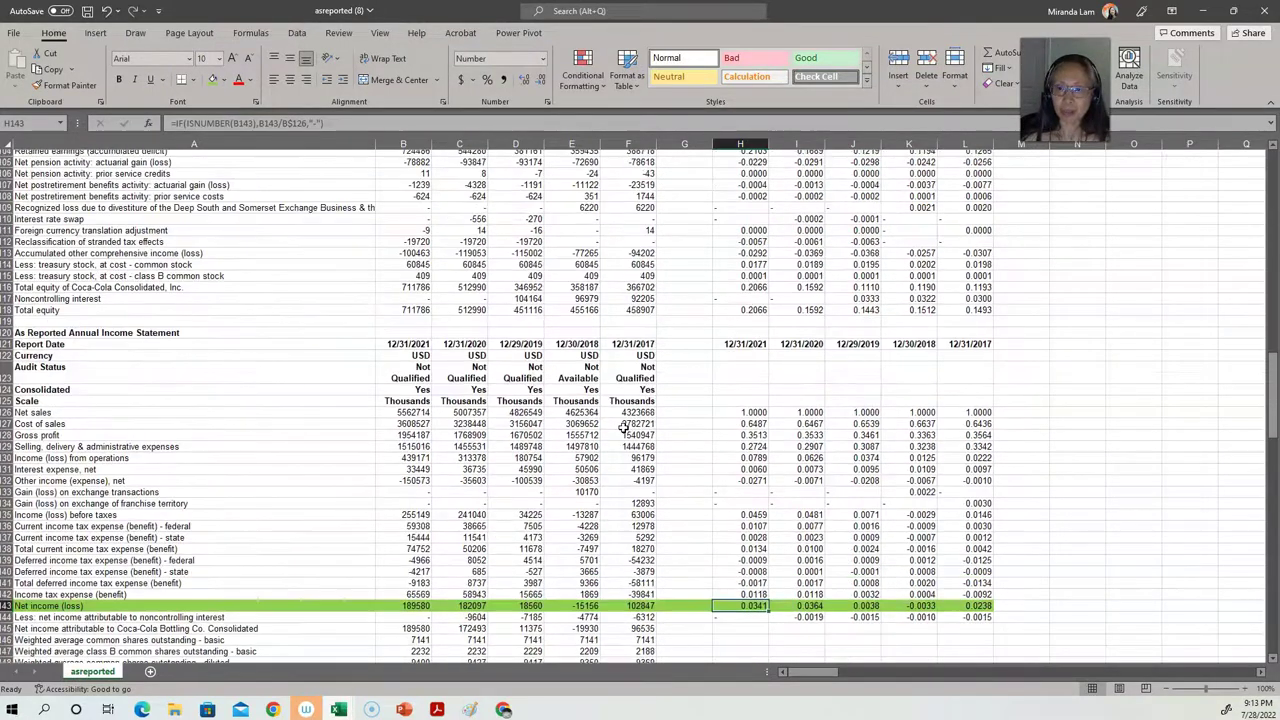
{"action": "left_click", "coordinate": [1063, 333]}
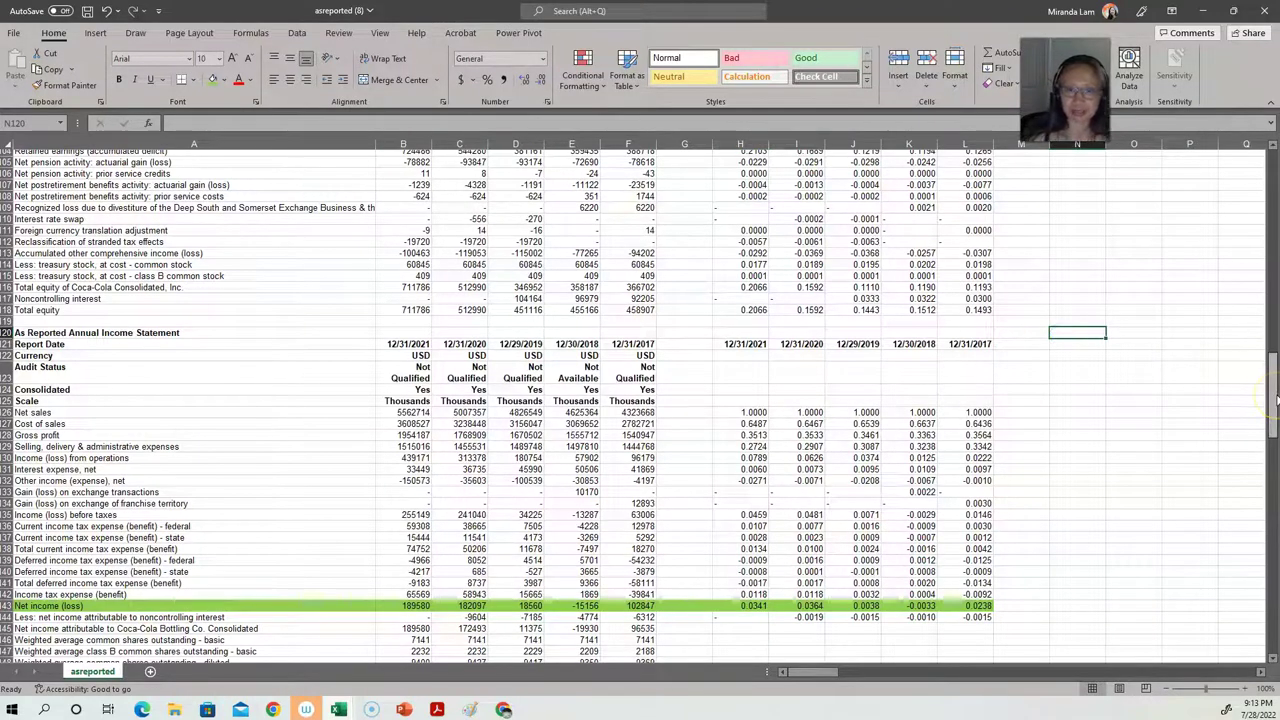
{"action": "type", "text": "Gro"}
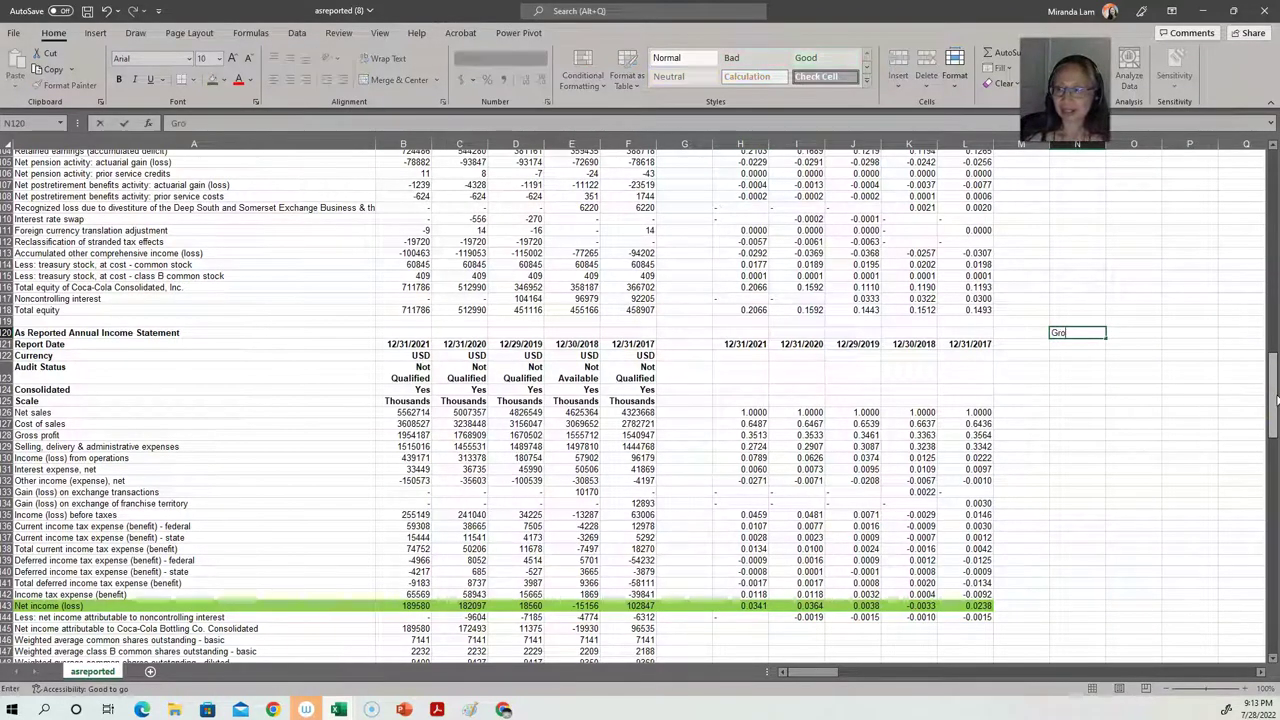
{"action": "type", "text": "wth Rate"}
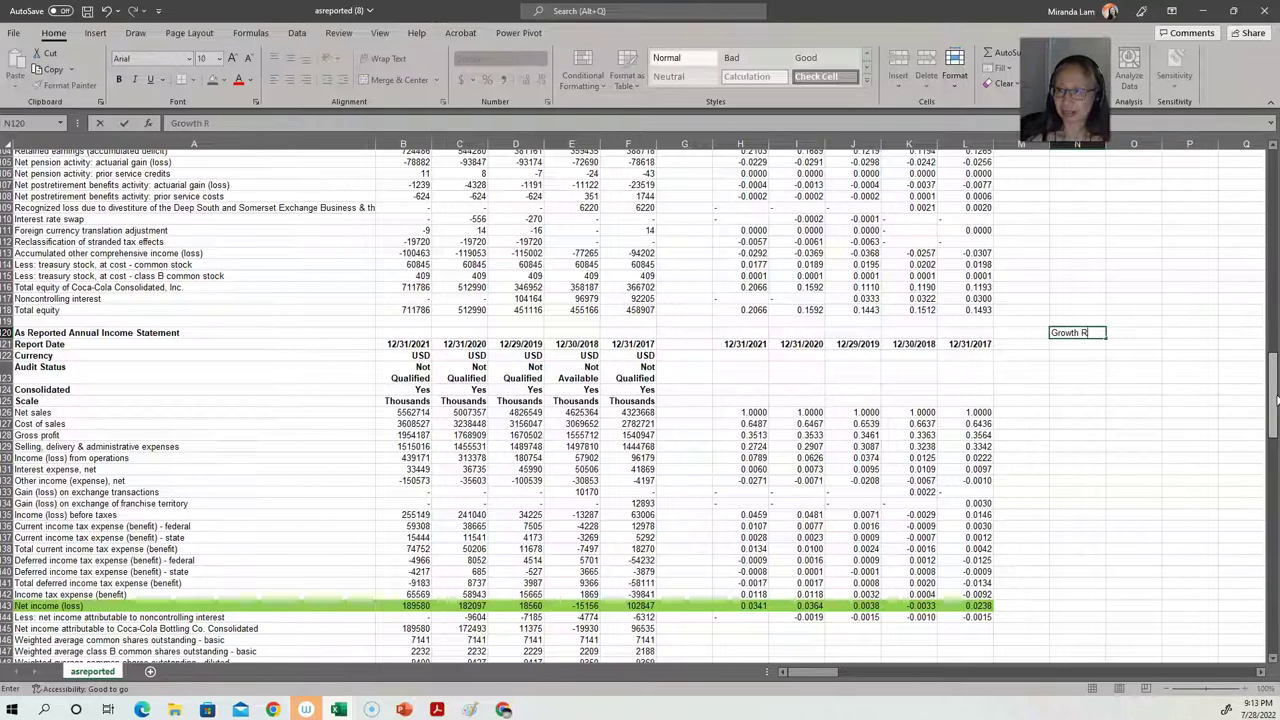
{"action": "key", "text": "Return"}
- Copy the report dates 12/31/2021 through 12/30/2018 from H121:K121 to N121:Q121 under the Growth Rate heading
{"action": "key", "text": "Left"}
{"action": "key", "text": "Left"}
{"action": "key", "text": "Left"}
{"action": "key", "text": "Left"}
{"action": "key", "text": "Left"}
{"action": "key", "text": "Left"}
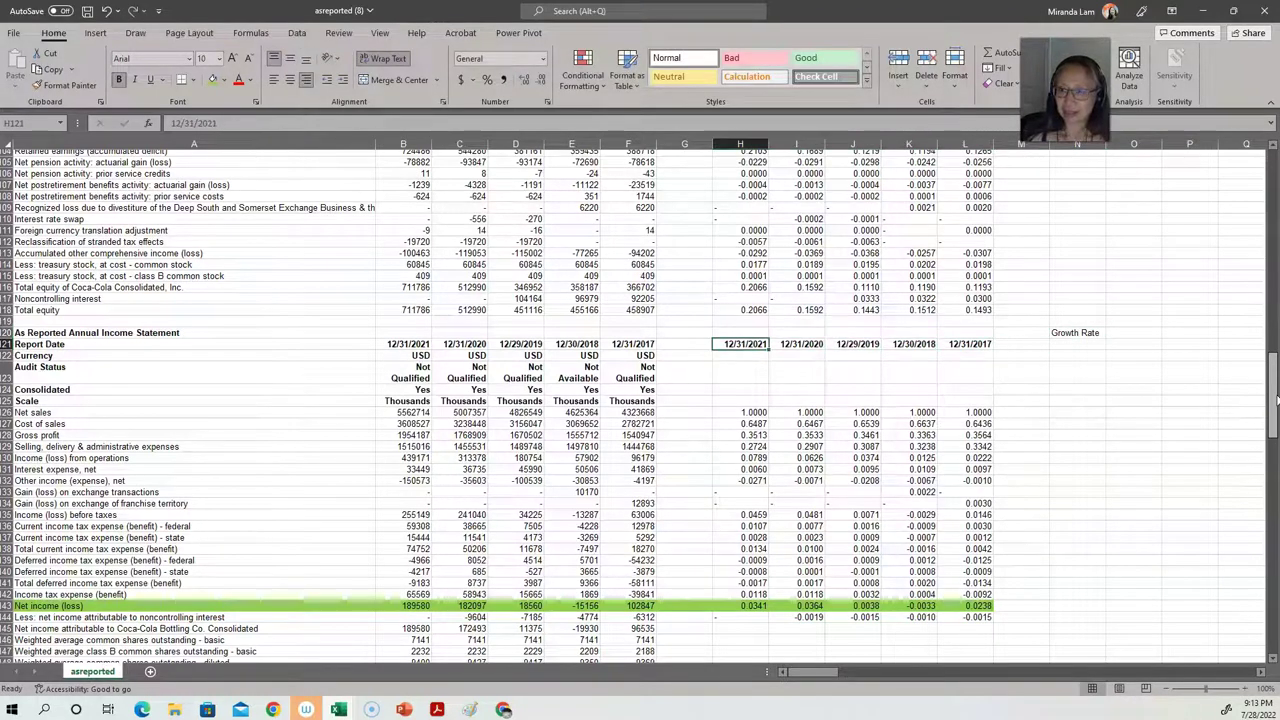
{"action": "key", "text": "shift+Right"}
{"action": "key", "text": "shift+Right"}
{"action": "key", "text": "shift+Right"}
{"action": "key", "text": "ctrl+c"}
{"action": "key", "text": "Right"}
{"action": "key", "text": "Right"}
{"action": "key", "text": "Right"}
{"action": "key", "text": "Right"}
{"action": "key", "text": "Right"}
{"action": "key", "text": "Right"}
{"action": "key", "text": "Right"}
{"action": "key", "text": "Right"}
{"action": "key", "text": "Right"}
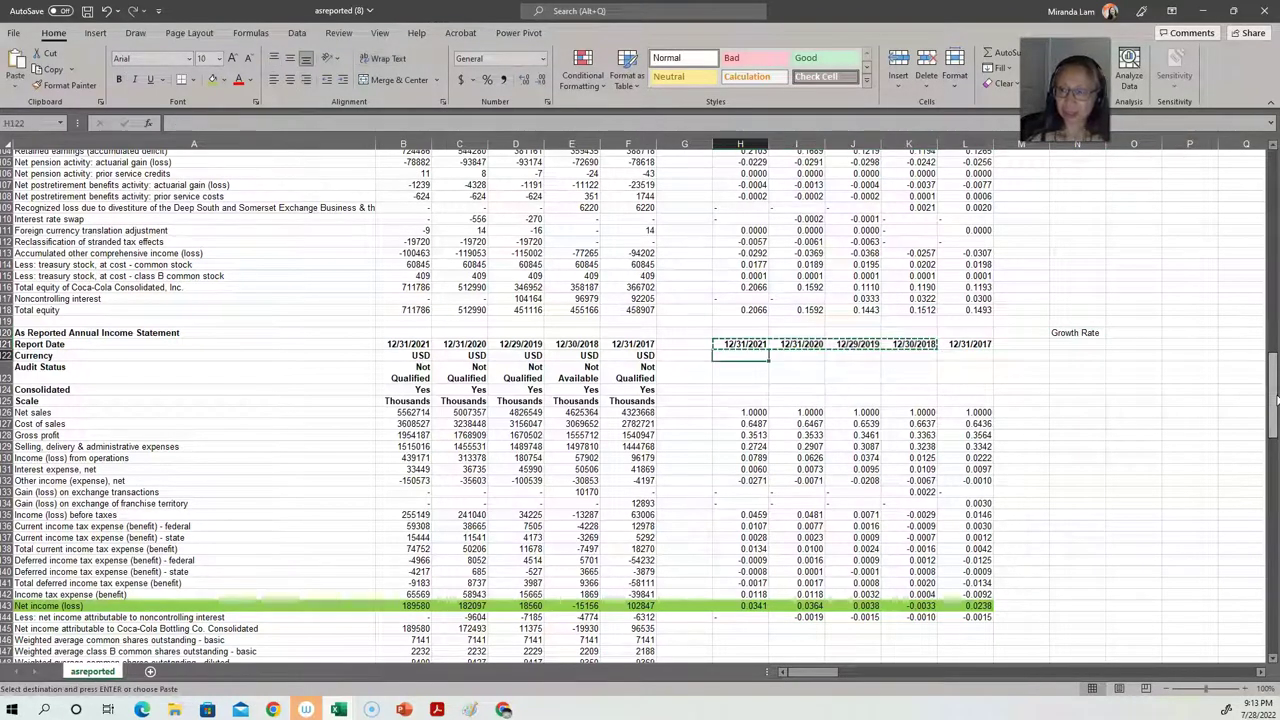
{"action": "key", "text": "Left"}
{"action": "key", "text": "Left"}
{"action": "key", "text": "Left"}
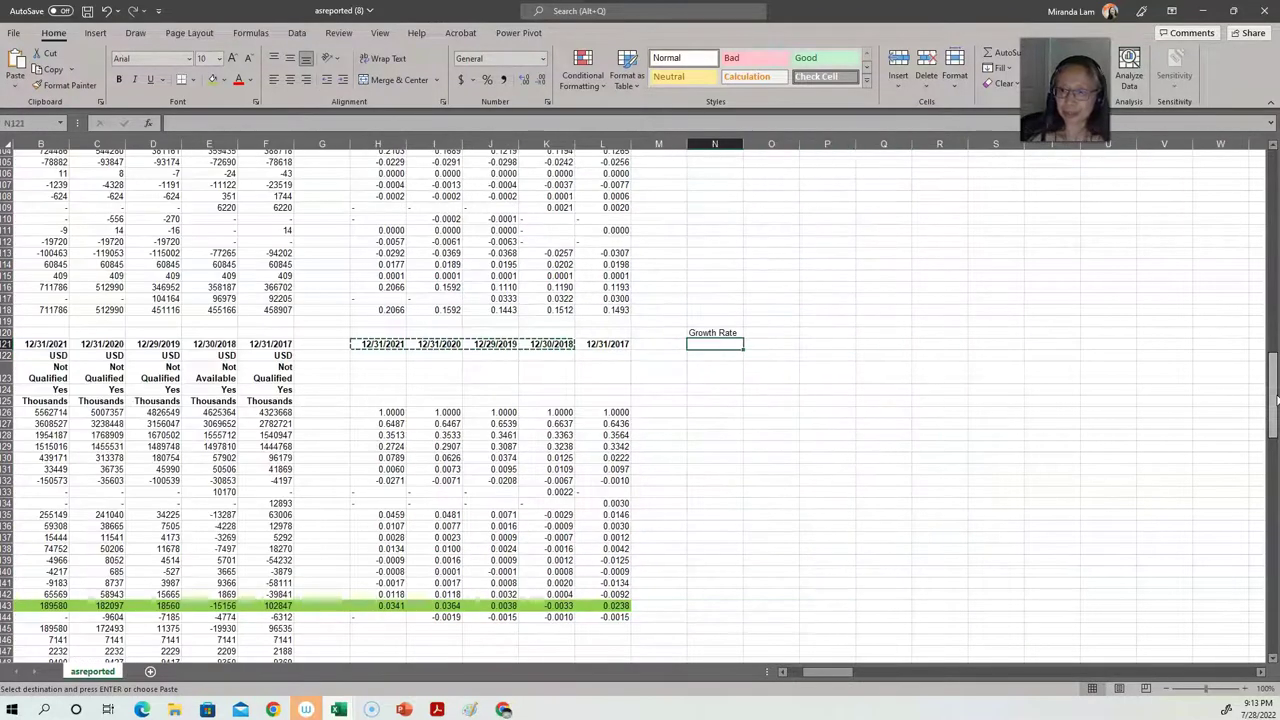
{"action": "key", "text": "ctrl+v"}
- Calculate the 2021 Net sales growth rate in N126 with the formula =B126/C126-1
{"action": "key", "text": "Down"}
{"action": "key", "text": "Down"}
{"action": "key", "text": "Down"}
{"action": "key", "text": "Down"}
{"action": "key", "text": "Down"}
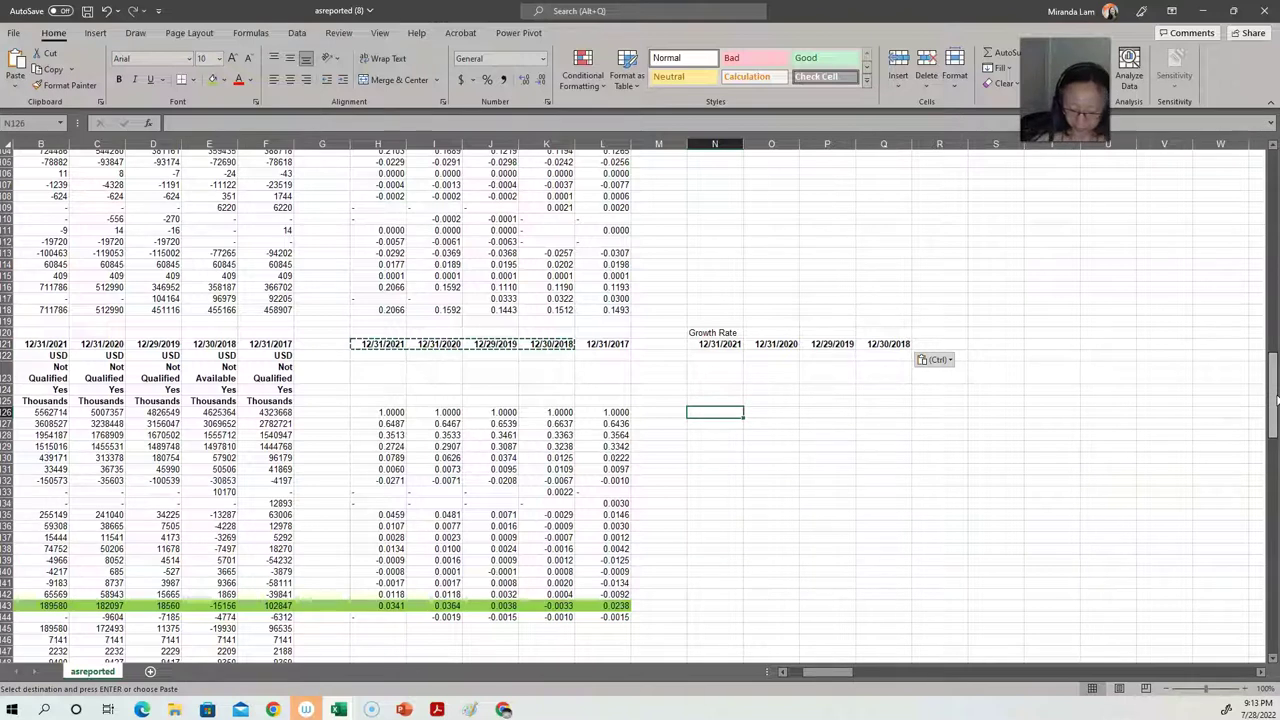
{"action": "type", "text": "="}
{"action": "key", "text": "Left"}
{"action": "key", "text": "Left"}
{"action": "key", "text": "Left"}
{"action": "key", "text": "Left"}
{"action": "key", "text": "Left"}
{"action": "key", "text": "Left"}
{"action": "key", "text": "Left"}
{"action": "key", "text": "Left"}
{"action": "key", "text": "Left"}
{"action": "key", "text": "Left"}
{"action": "key", "text": "Left"}
{"action": "key", "text": "Left"}
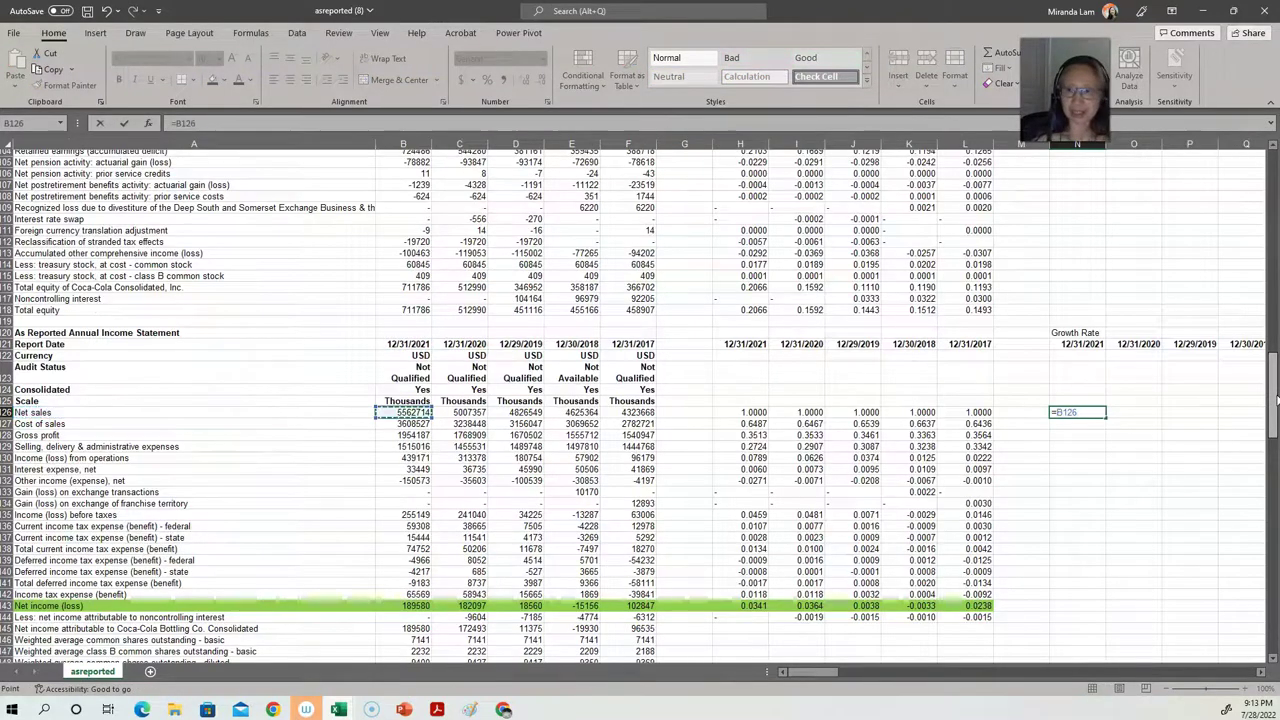
{"action": "type", "text": "/"}
{"action": "key", "text": "Left"}
{"action": "key", "text": "Left"}
{"action": "key", "text": "Left"}
{"action": "key", "text": "Left"}
{"action": "key", "text": "Left"}
{"action": "key", "text": "Left"}
{"action": "key", "text": "Left"}
{"action": "key", "text": "Left"}
{"action": "key", "text": "Left"}
{"action": "key", "text": "Left"}
{"action": "key", "text": "Left"}
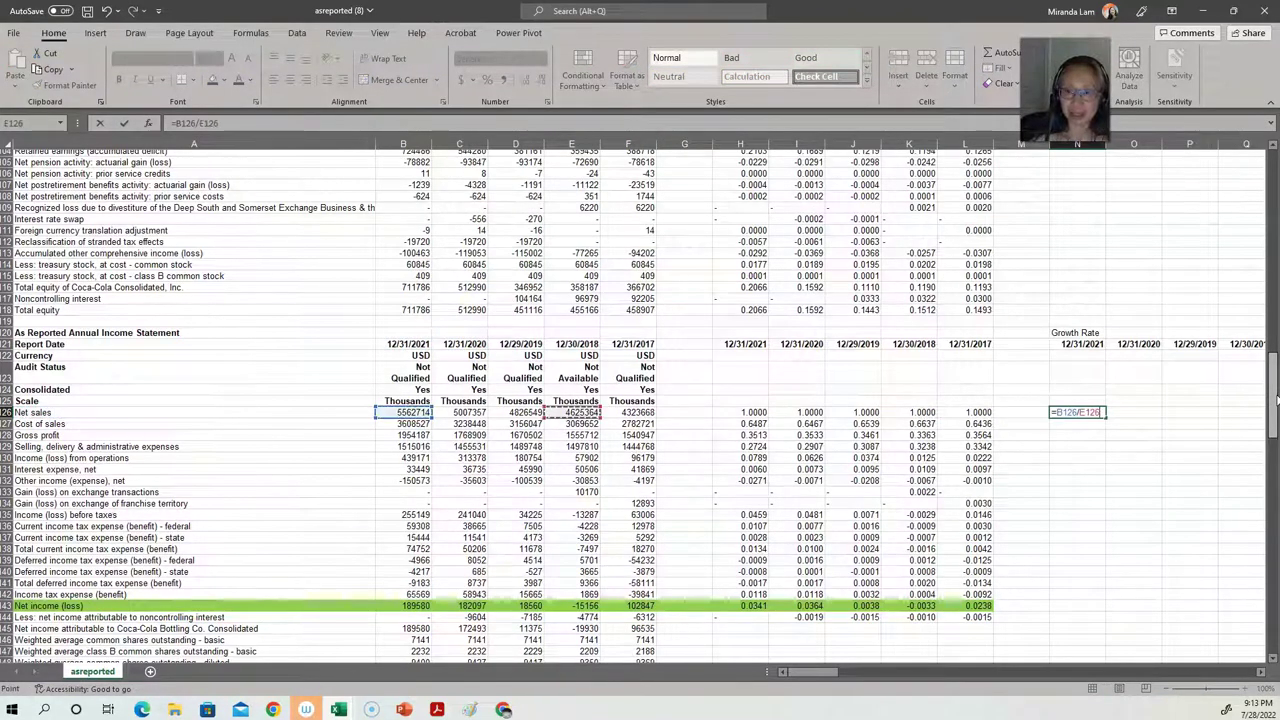
{"action": "type", "text": "-1"}
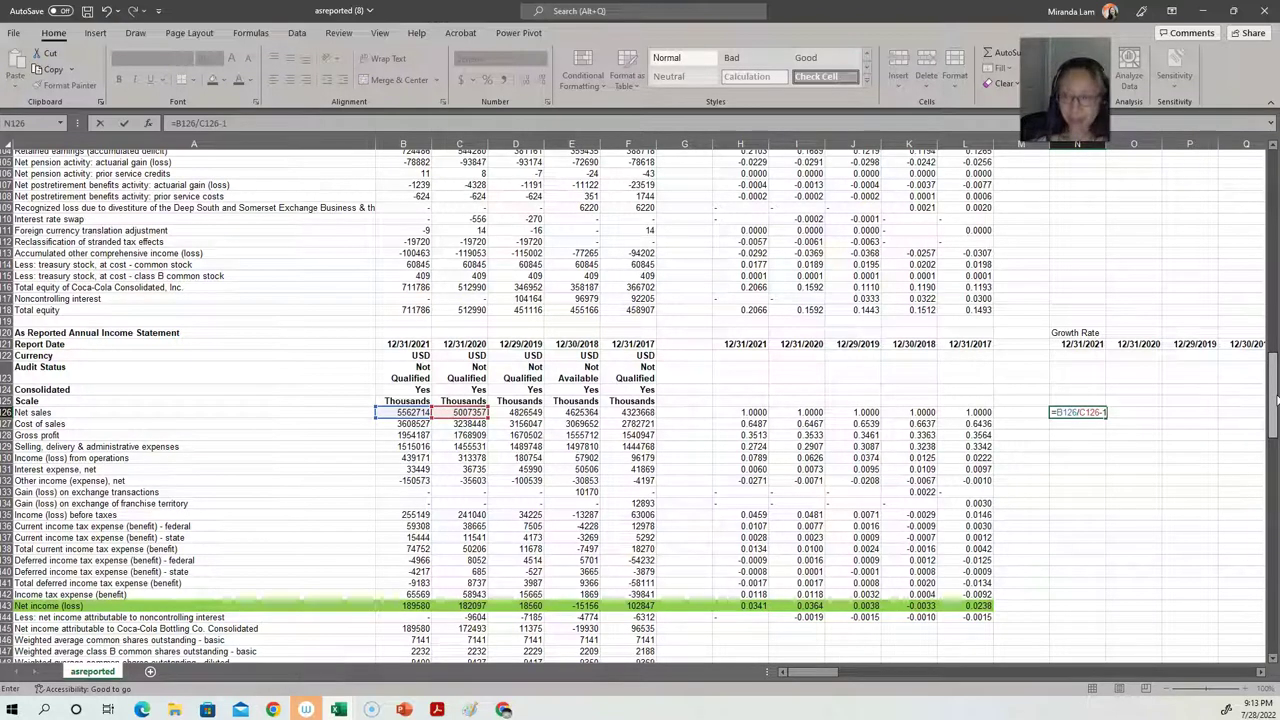
{"action": "key", "text": "Return"}
- Copy the Net sales growth formula from N126 across to Q126 for all four report dates
{"action": "key", "text": "Up"}
{"action": "key", "text": "ctrl+c"}
{"action": "key", "text": "shift+Right"}
{"action": "key", "text": "shift+Right"}
{"action": "key", "text": "shift+Right"}
{"action": "key", "text": "Return"}
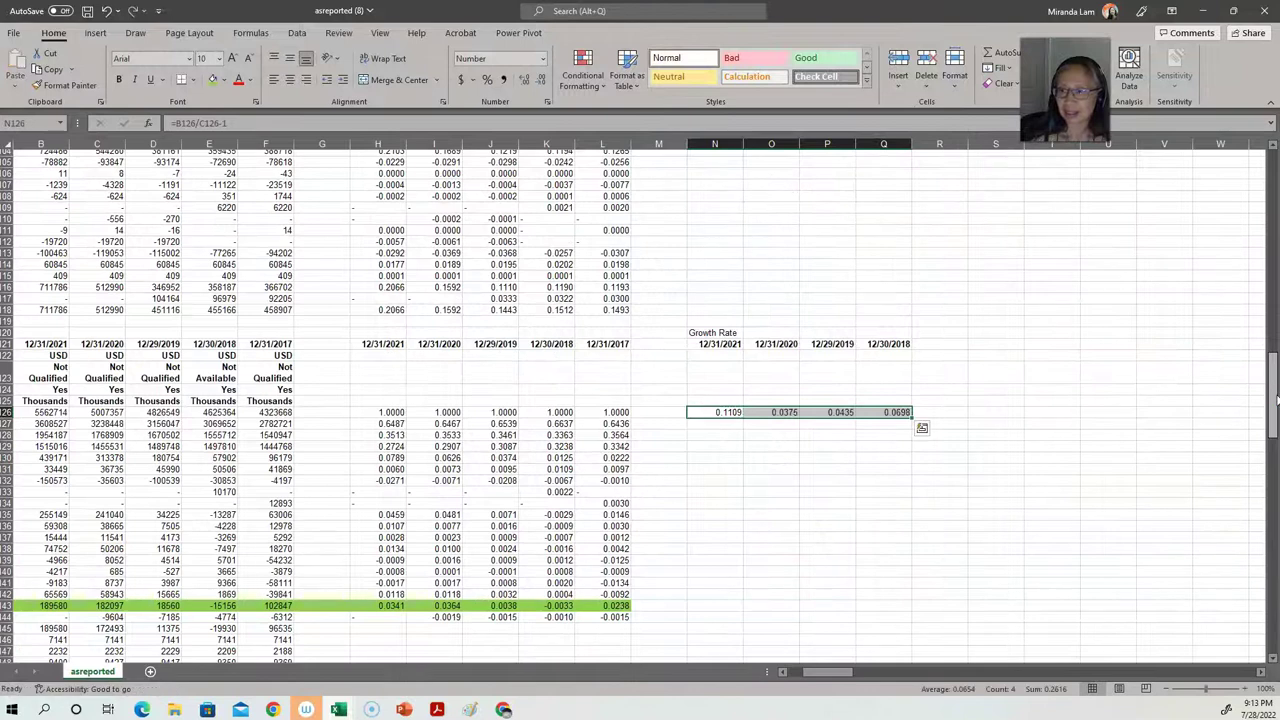
{"action": "key", "text": "Left"}
{"action": "key", "text": "Left"}
{"action": "key", "text": "Left"}
{"action": "key", "text": "Left"}
{"action": "key", "text": "Left"}
{"action": "key", "text": "Left"}
{"action": "key", "text": "Left"}
{"action": "key", "text": "Left"}
{"action": "key", "text": "Left"}
{"action": "key", "text": "Left"}
{"action": "key", "text": "Left"}
{"action": "key", "text": "Left"}
{"action": "key", "text": "Left"}
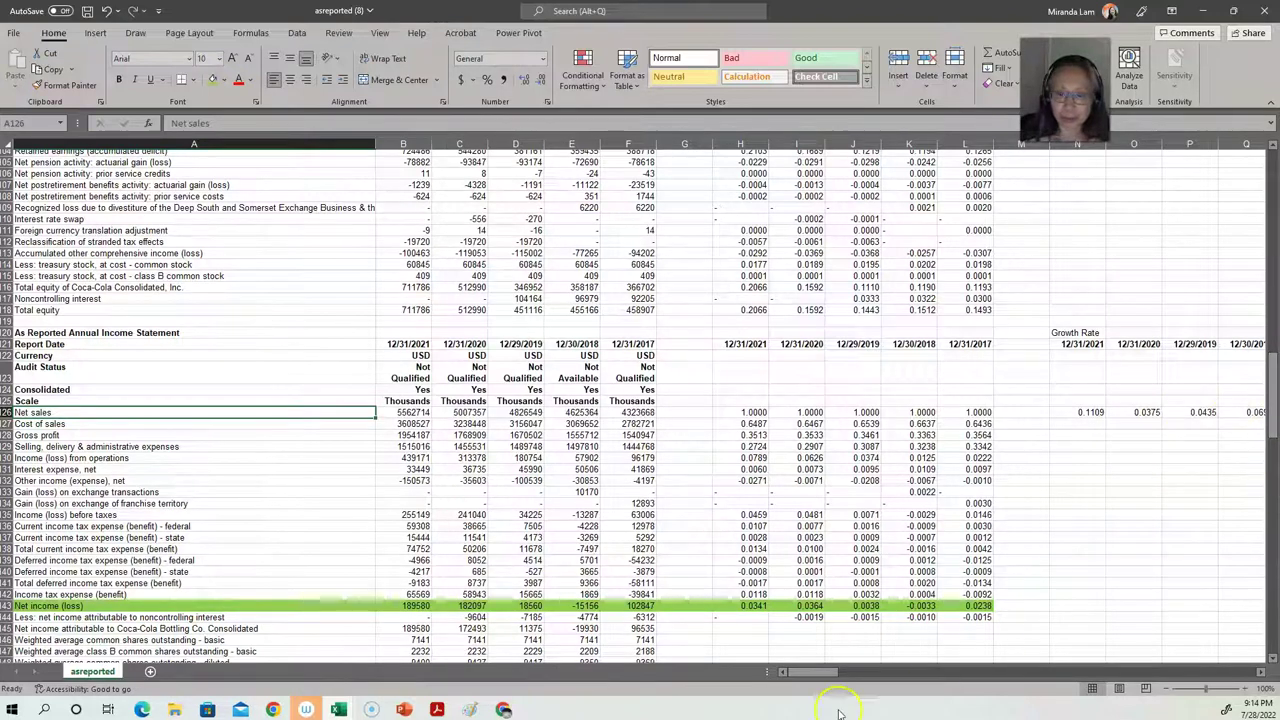
{"action": "left_click_drag", "start_coordinate": [628, 594], "coordinate": [571, 583]}
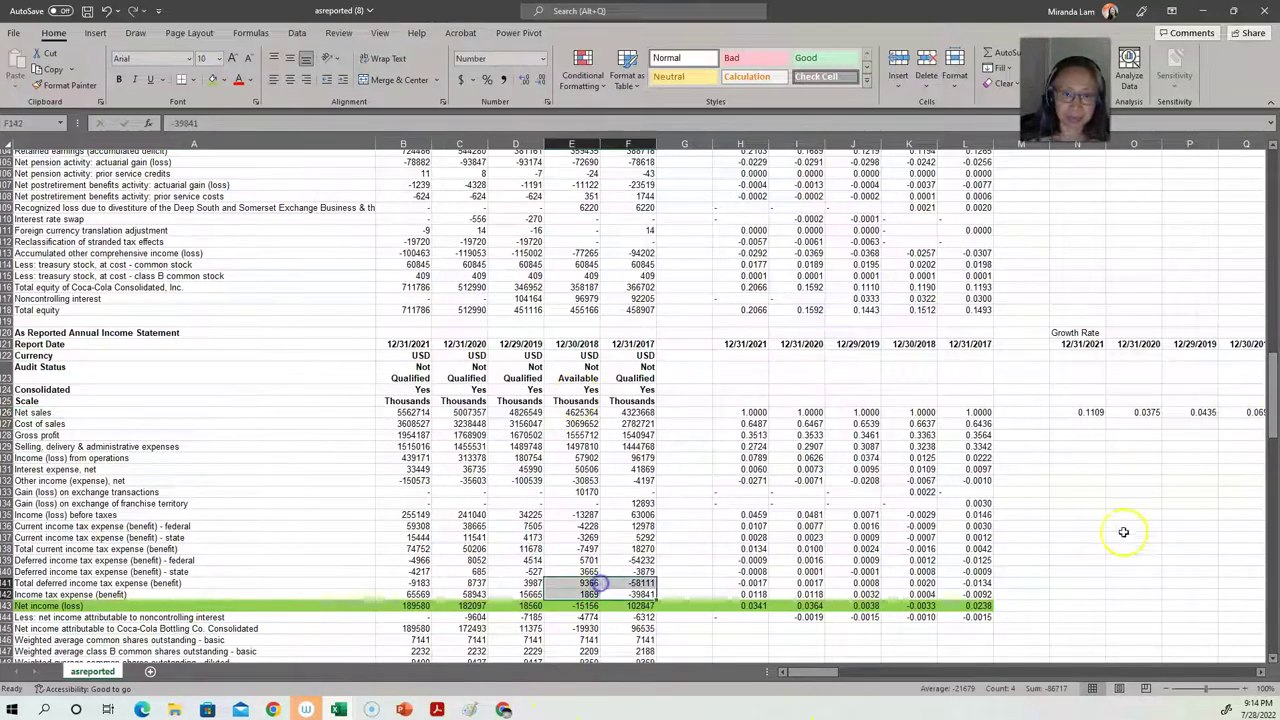
- Add a new worksheet with the heading Assumptions in A1 and fit column A's width to it
{"action": "left_click", "coordinate": [150, 671]}
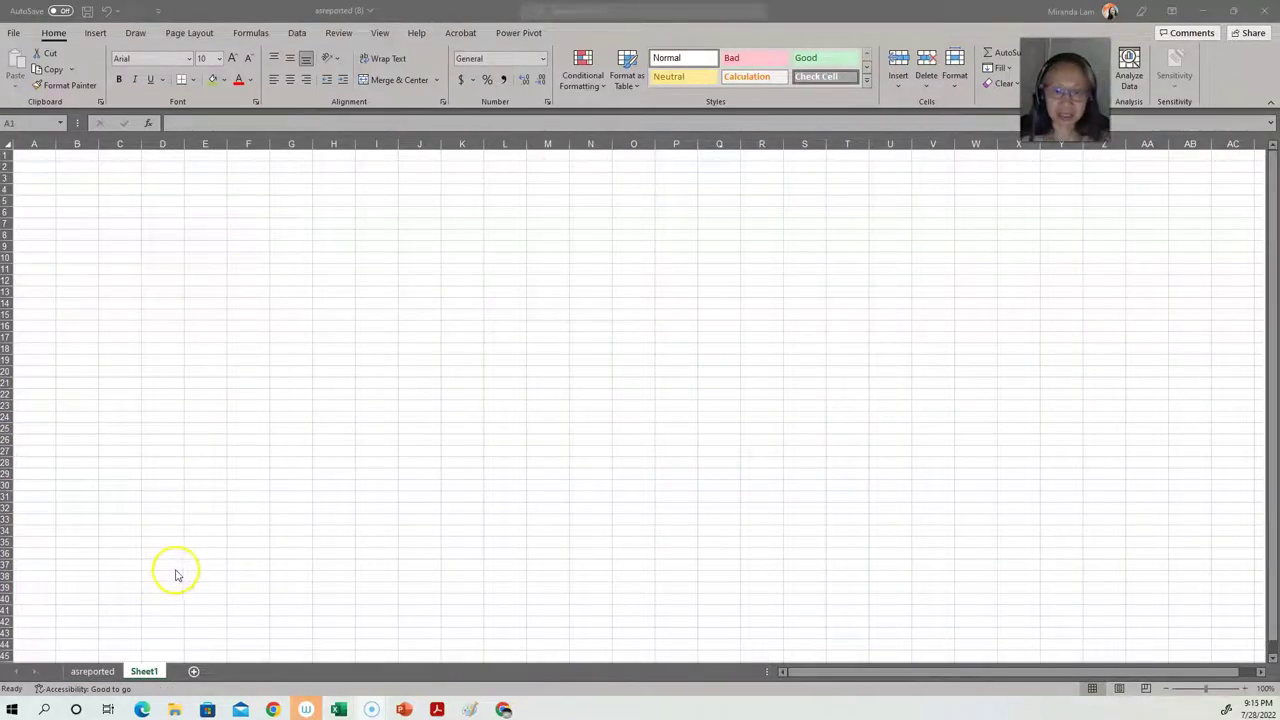
{"action": "double_click", "coordinate": [135, 671]}
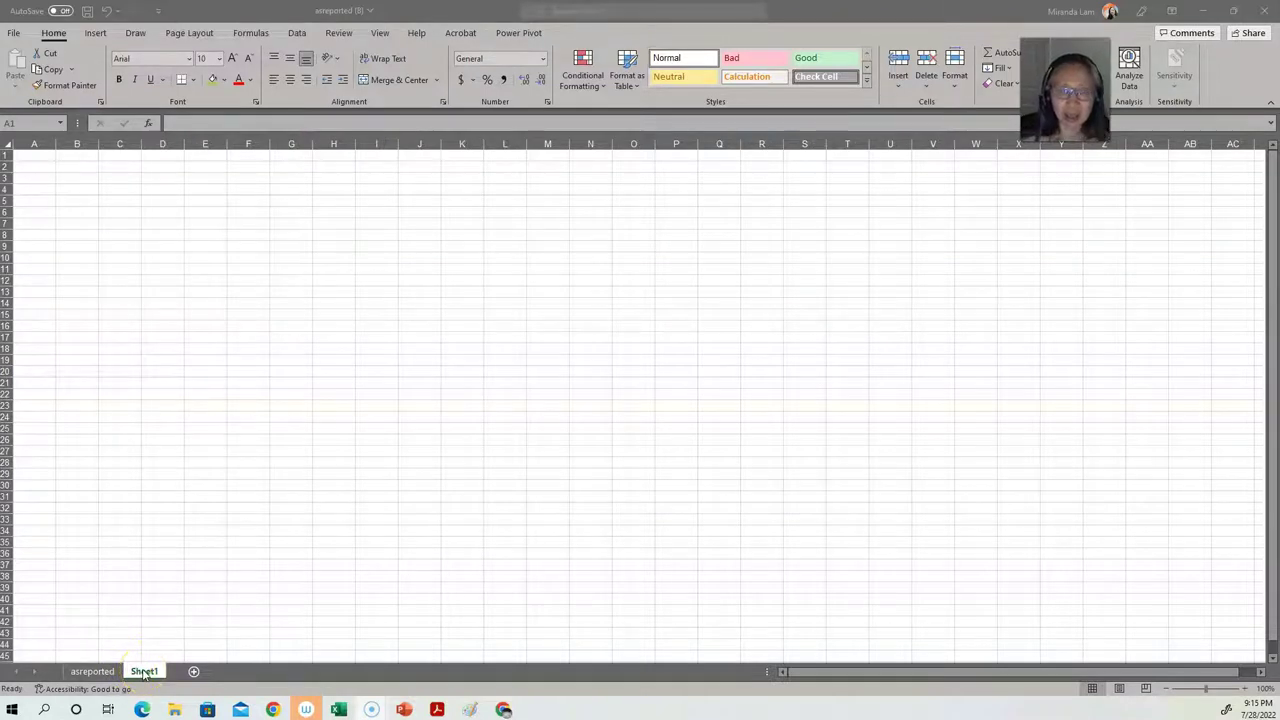
{"action": "left_click", "coordinate": [48, 155]}
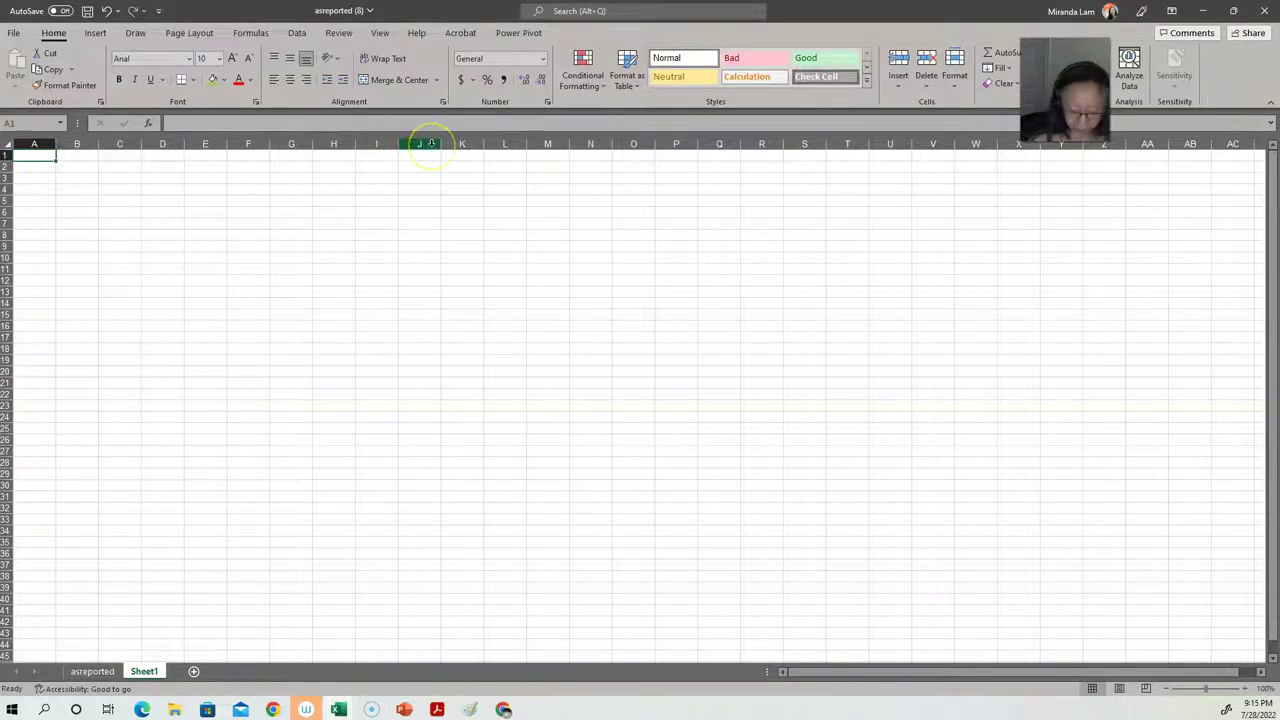
{"action": "type", "text": "Assumptions"}
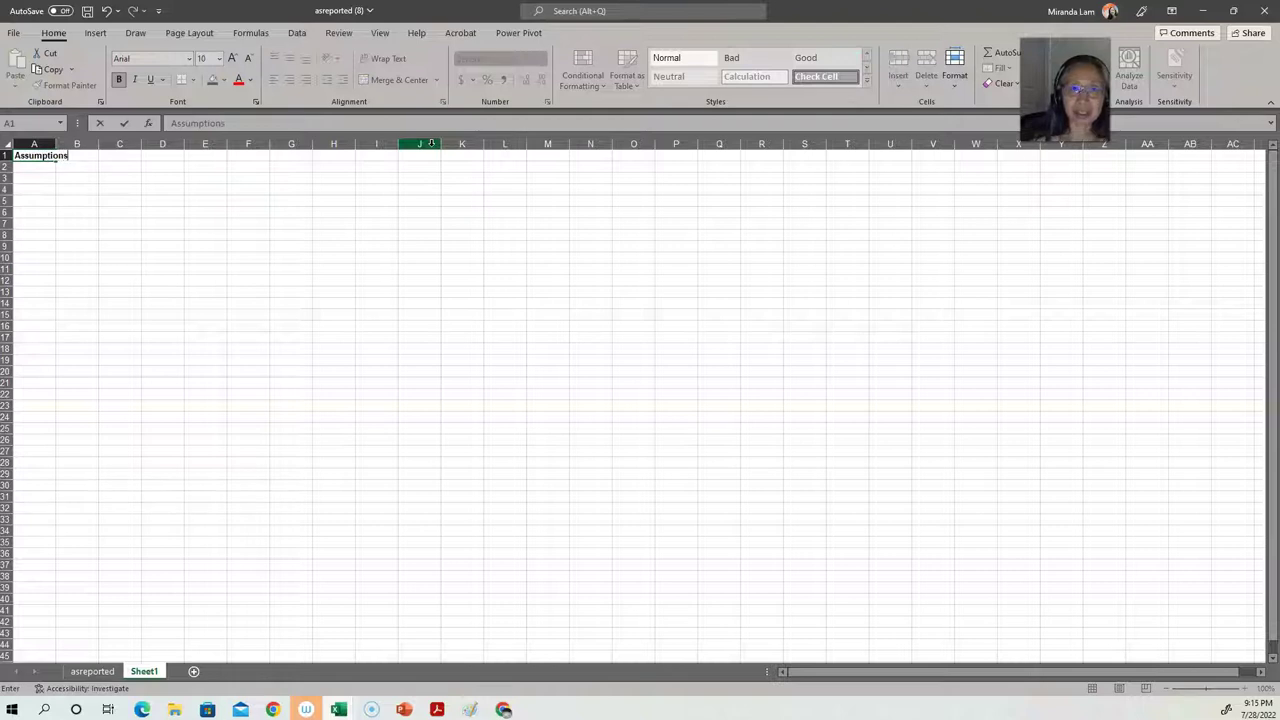
{"action": "key", "text": "Return"}
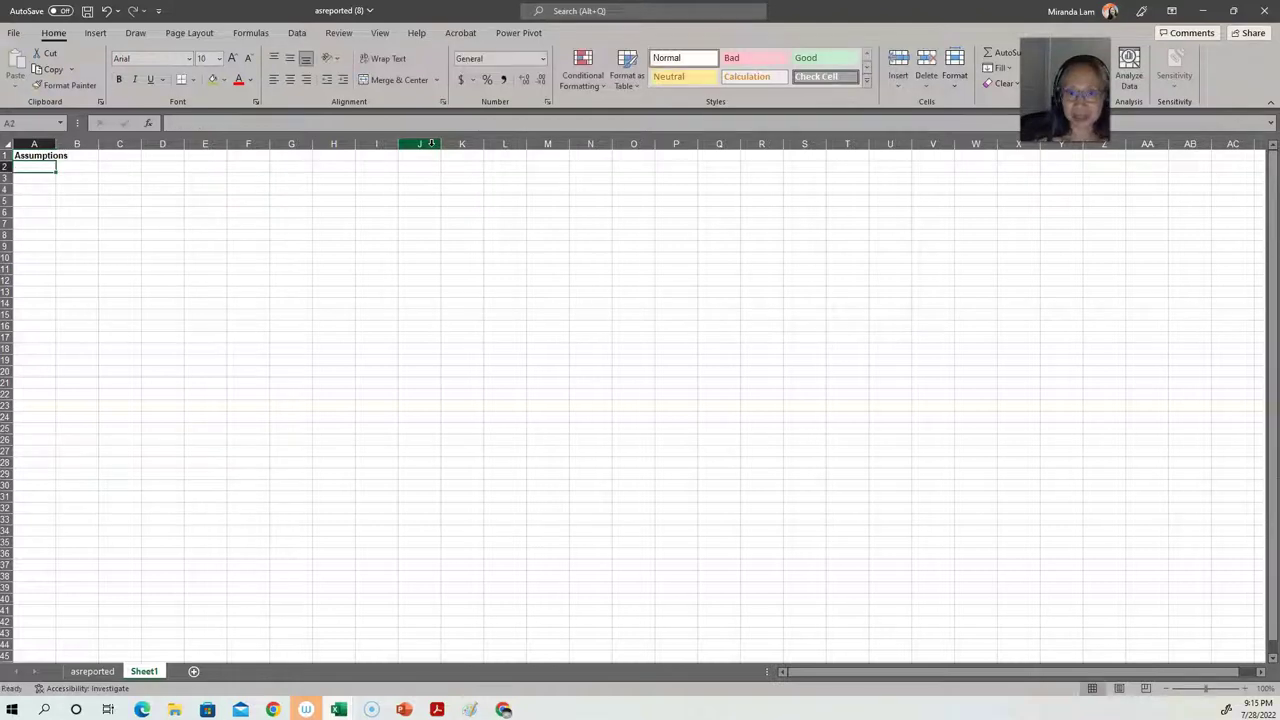
{"action": "double_click", "coordinate": [57, 143]}
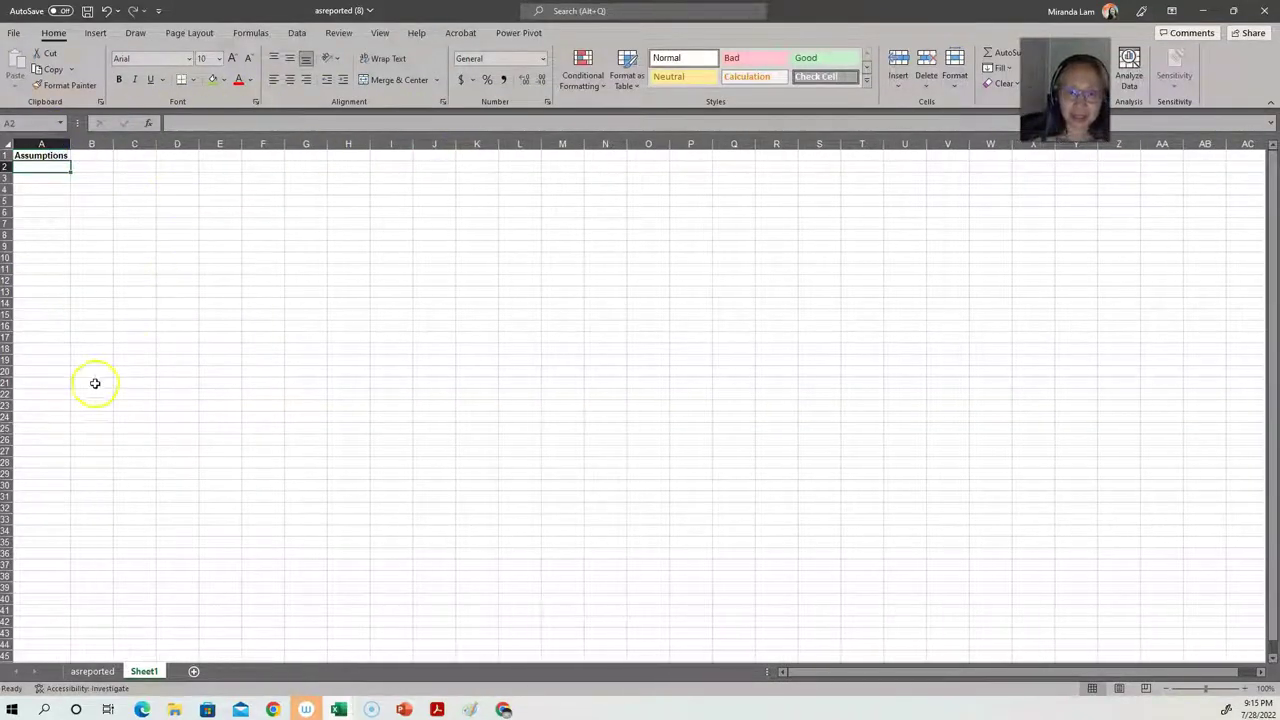
- Move the growth rate dates and Net sales growth rates in N121:Q126 of the asreported sheet to A2 of Sheet1
{"action": "left_click", "coordinate": [92, 671]}
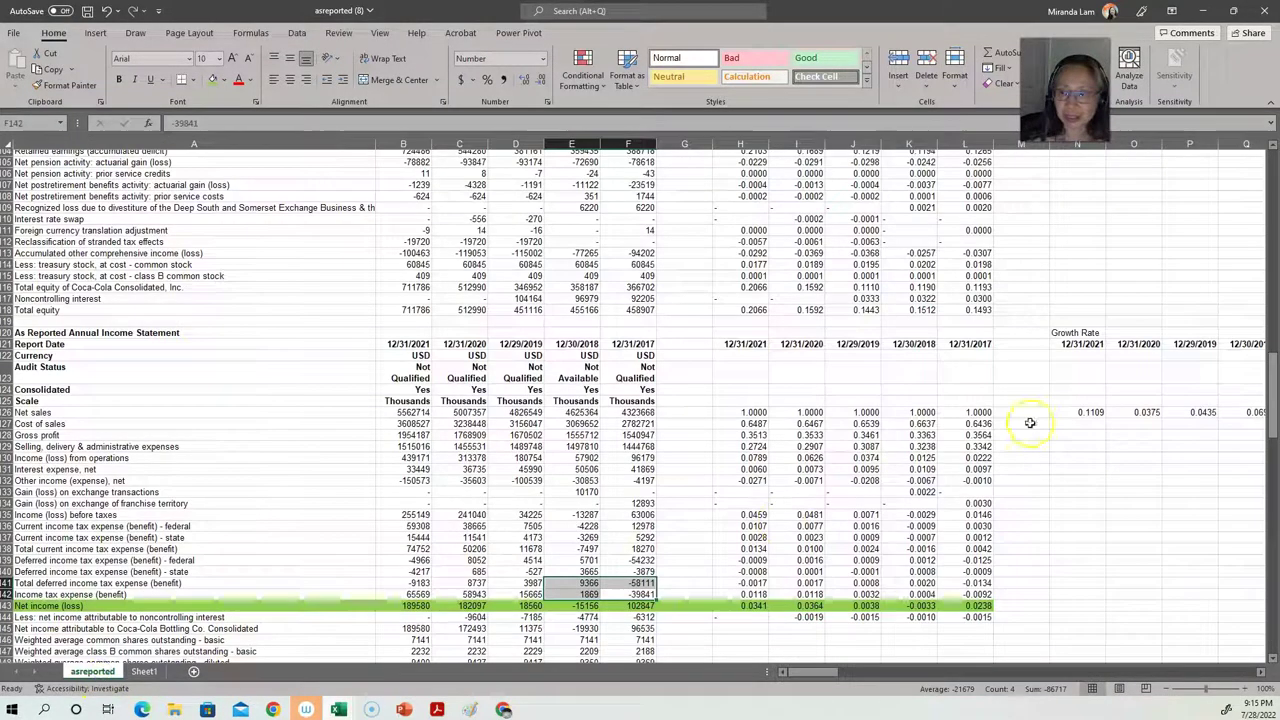
{"action": "left_click", "coordinate": [1088, 412]}
{"action": "left_click_drag", "start_coordinate": [1078, 344], "coordinate": [905, 415]}
{"action": "key", "text": "ctrl+q"}
{"action": "right_click", "coordinate": [847, 386]}
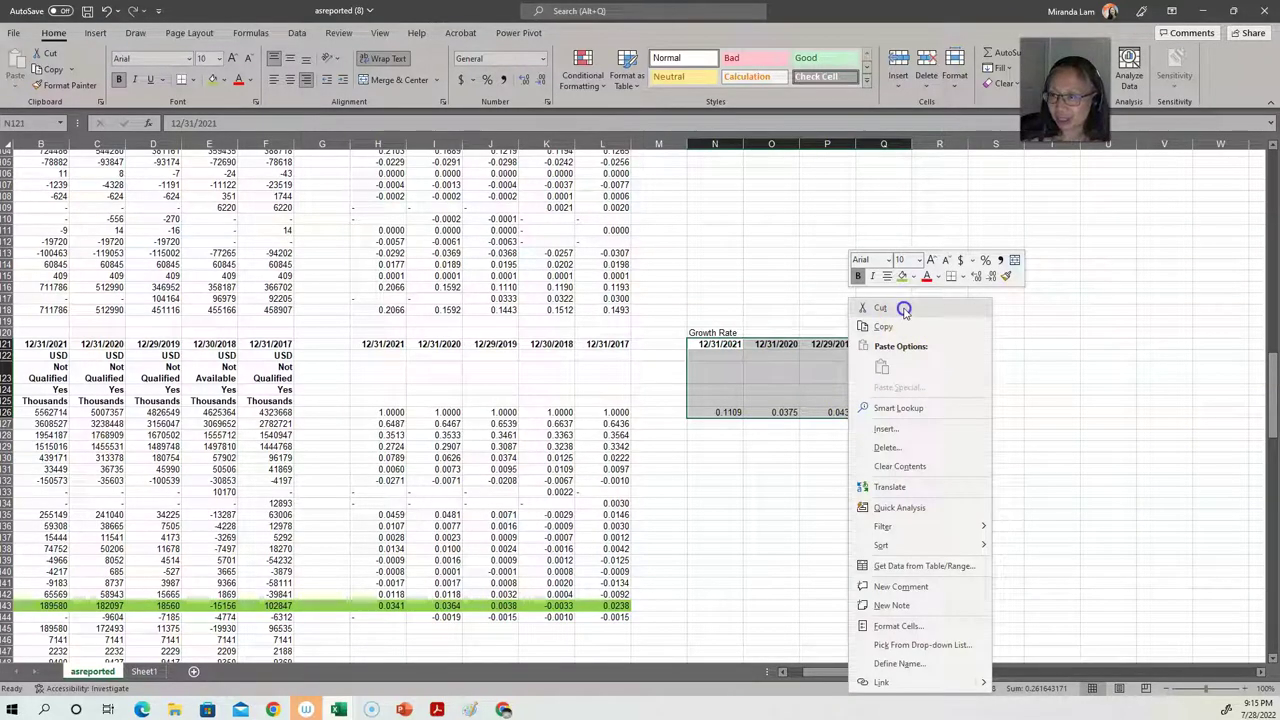
{"action": "left_click", "coordinate": [904, 309]}
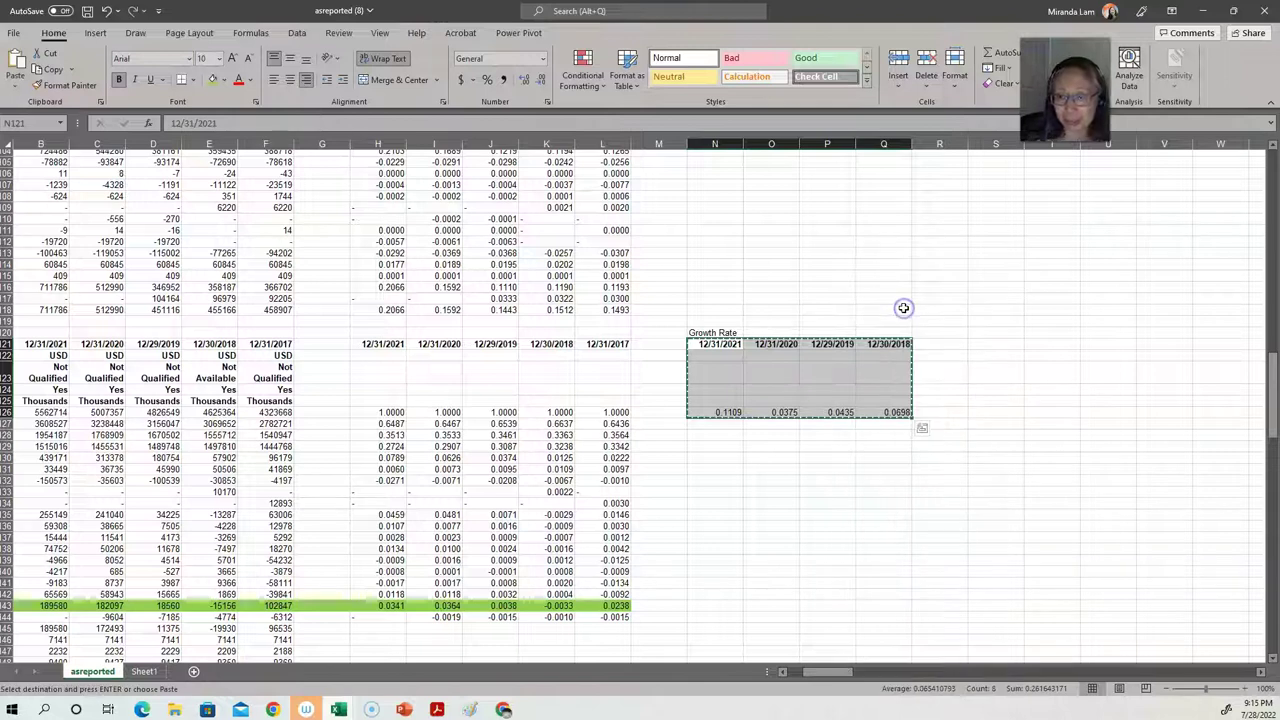
{"action": "left_click", "coordinate": [143, 671]}
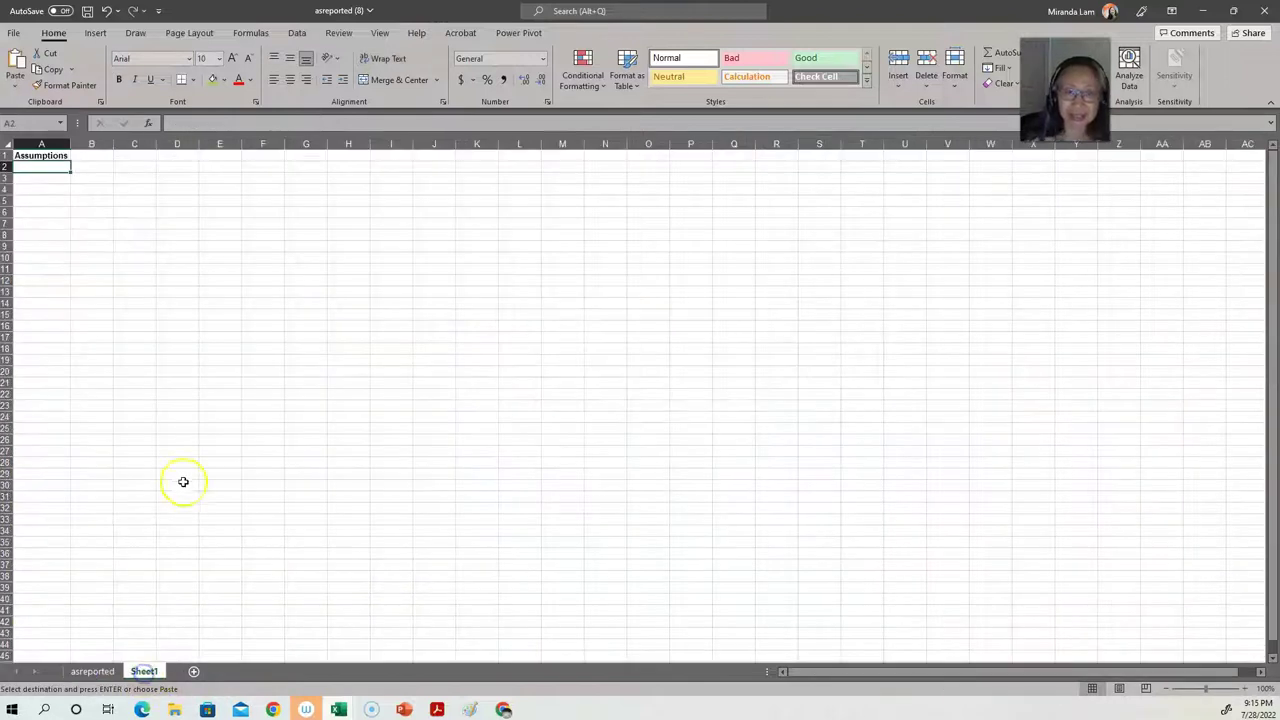
{"action": "key", "text": "ctrl+v"}
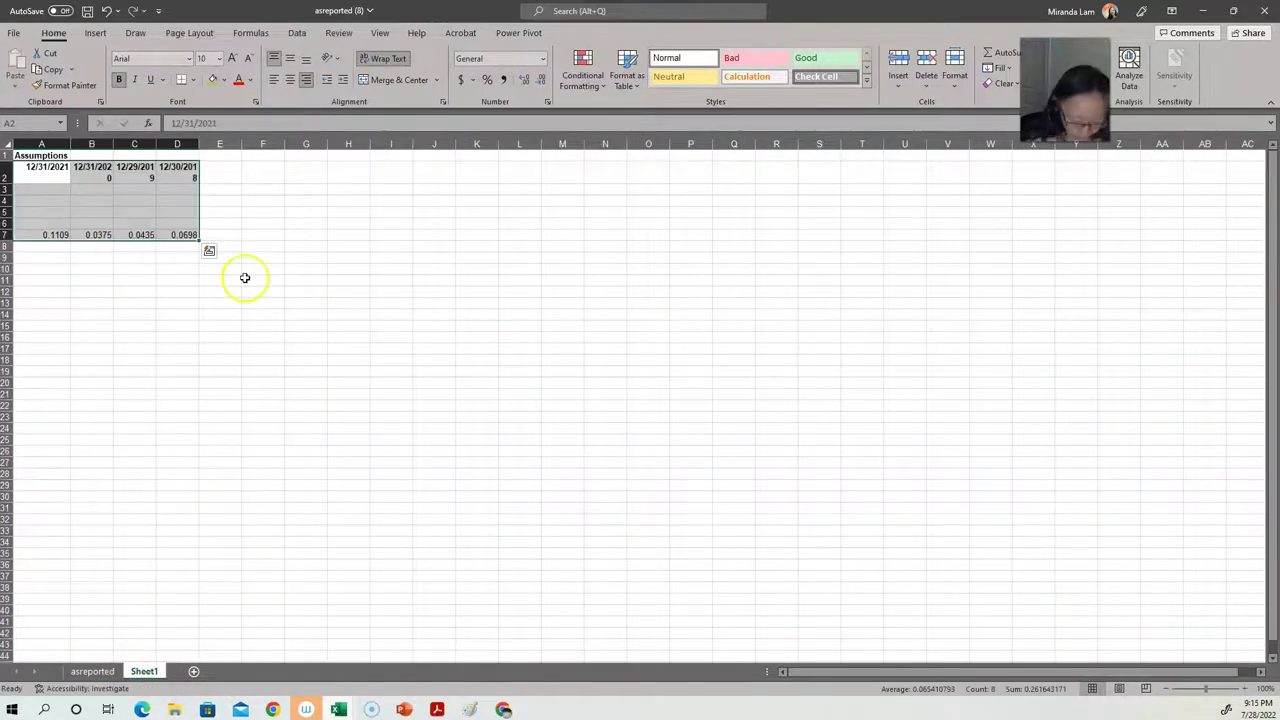
- Move the dates and growth rates from A2:D7 to start at B2 and fit columns B to E to the dates
{"action": "key", "text": "ctrl+x"}
{"action": "key", "text": "Right"}
{"action": "key", "text": "Return"}
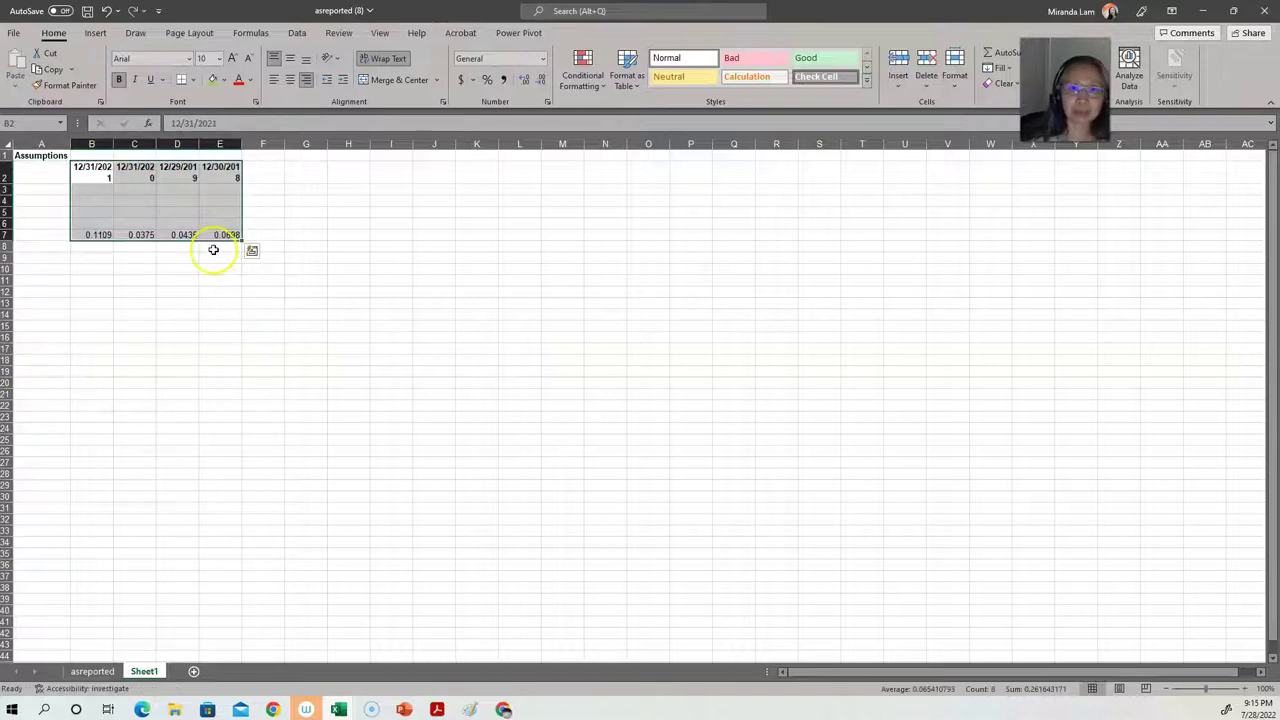
{"action": "left_click_drag", "start_coordinate": [106, 144], "coordinate": [246, 144]}
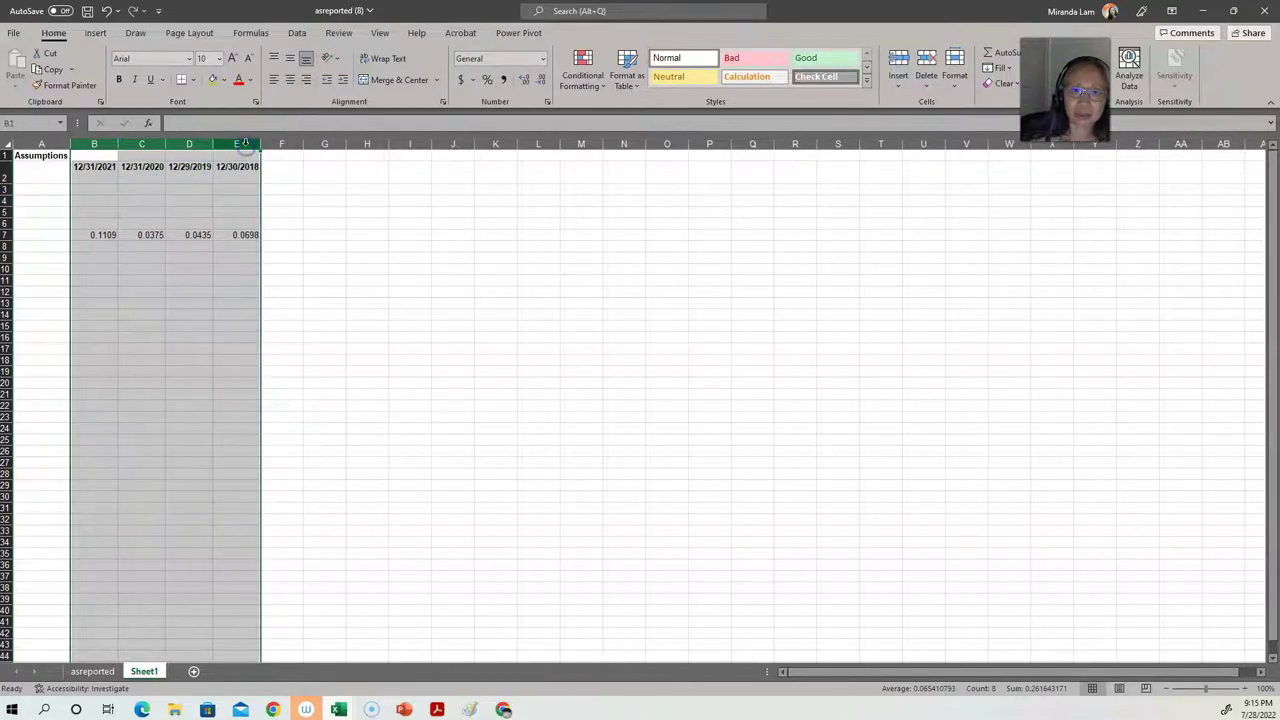
- Move the sales growth rates in B7:E7 up to row 3, directly below the dates
{"action": "left_click", "coordinate": [92, 230]}
{"action": "key", "text": "ctrl+shift+Right"}
{"action": "key", "text": "ctrl+c"}
{"action": "key", "text": "Up"}
{"action": "key", "text": "Up"}
{"action": "key", "text": "Up"}
{"action": "key", "text": "Up"}
{"action": "key", "text": "Return"}
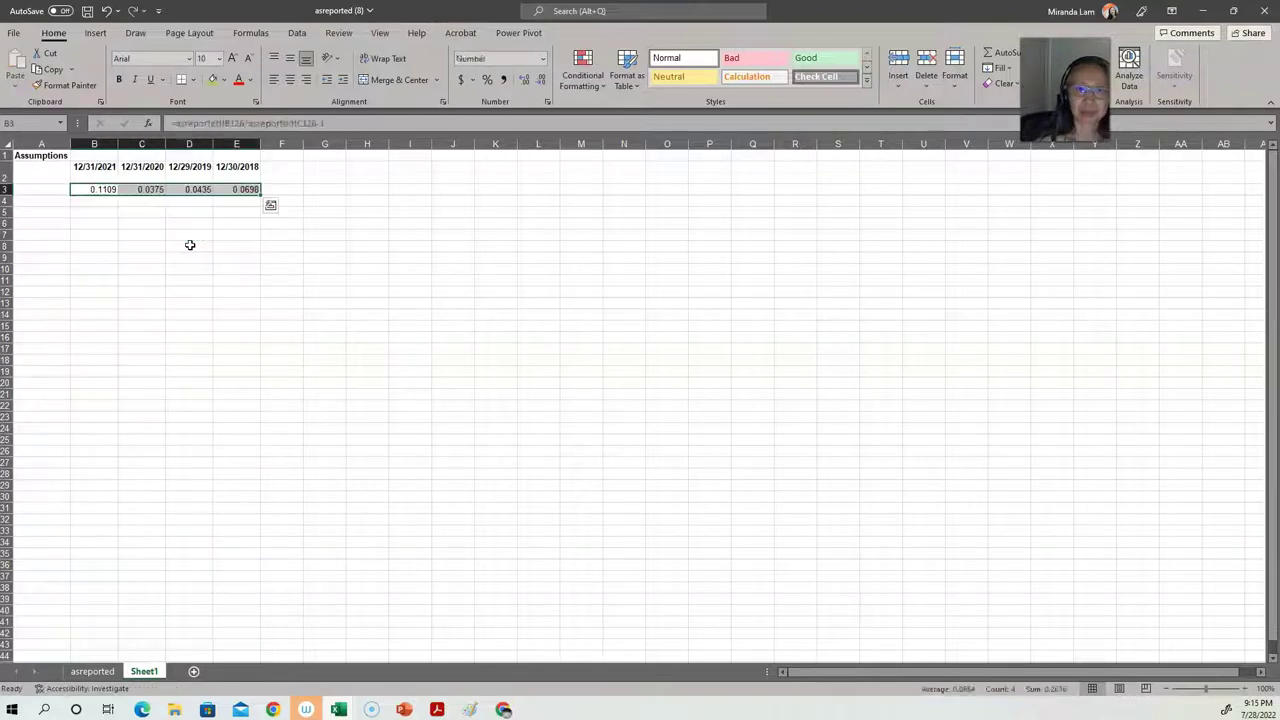
- Label the growth rates Historic sales growth rate in A3 and fit column A's width to the label
{"action": "key", "text": "Left"}
{"action": "type", "text": "Hi"}
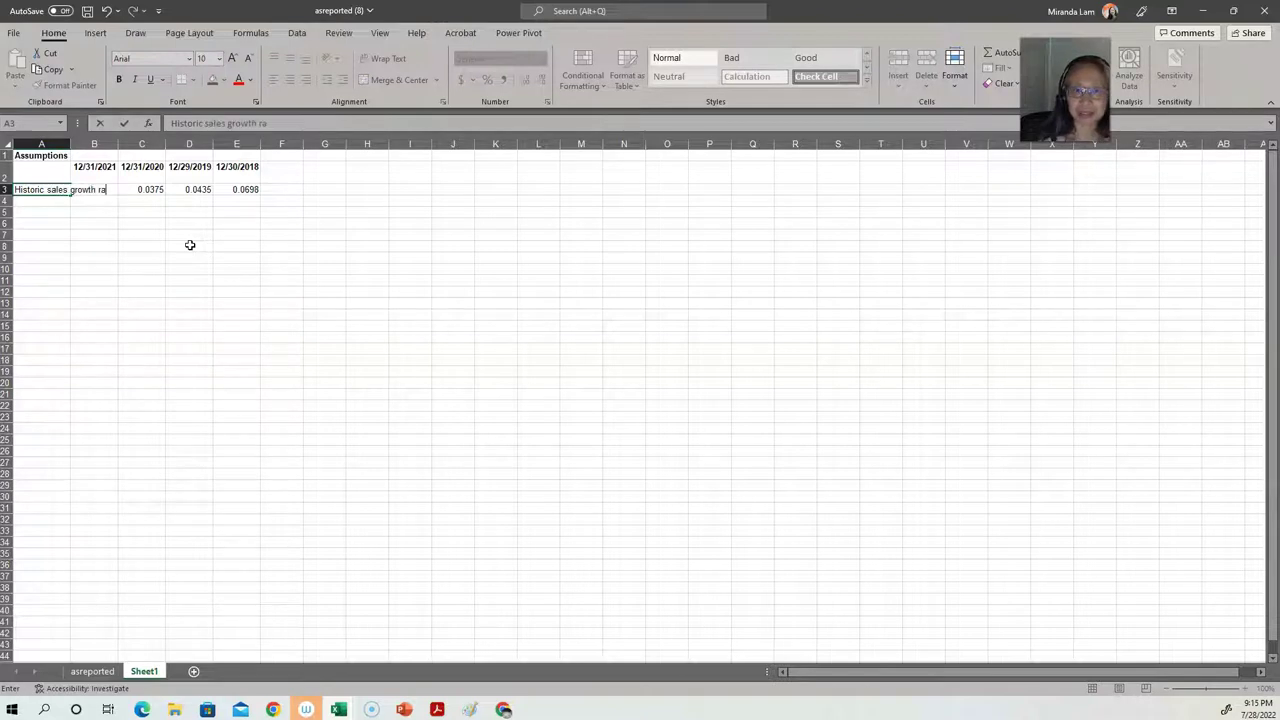
{"action": "type", "text": "storic sales growth rate"}
{"action": "key", "text": "Return"}
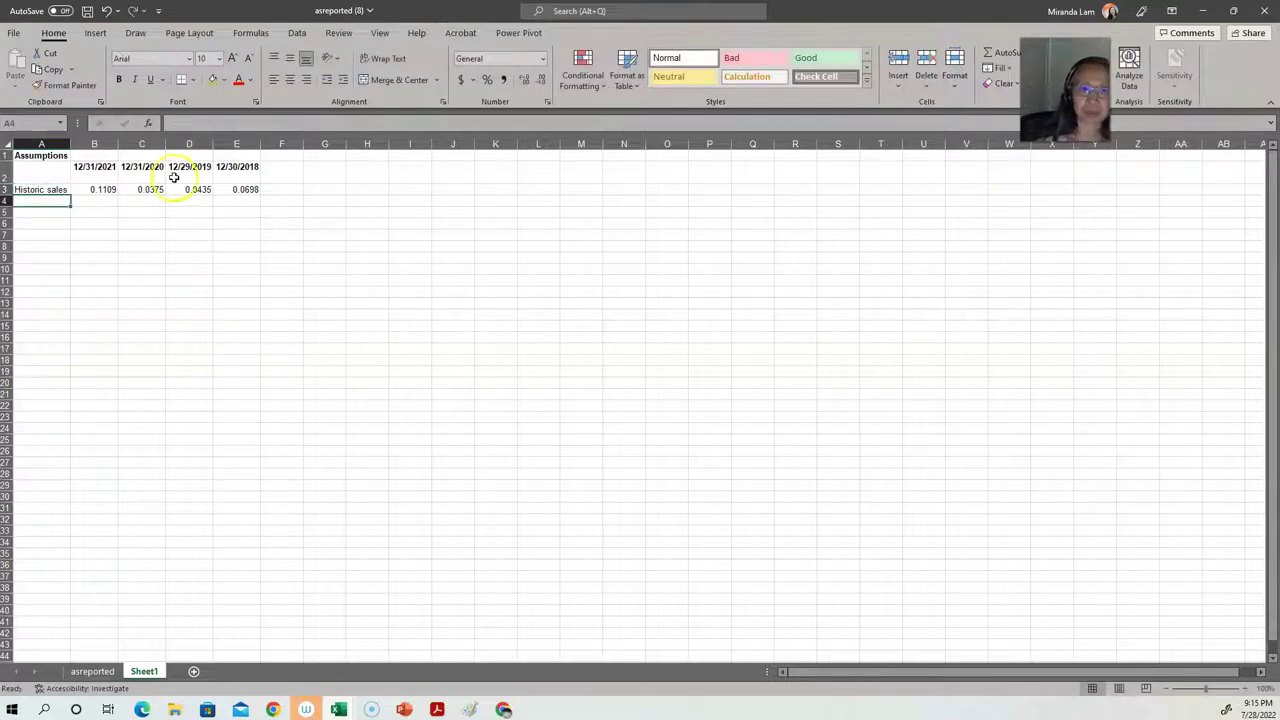
{"action": "double_click", "coordinate": [70, 144]}
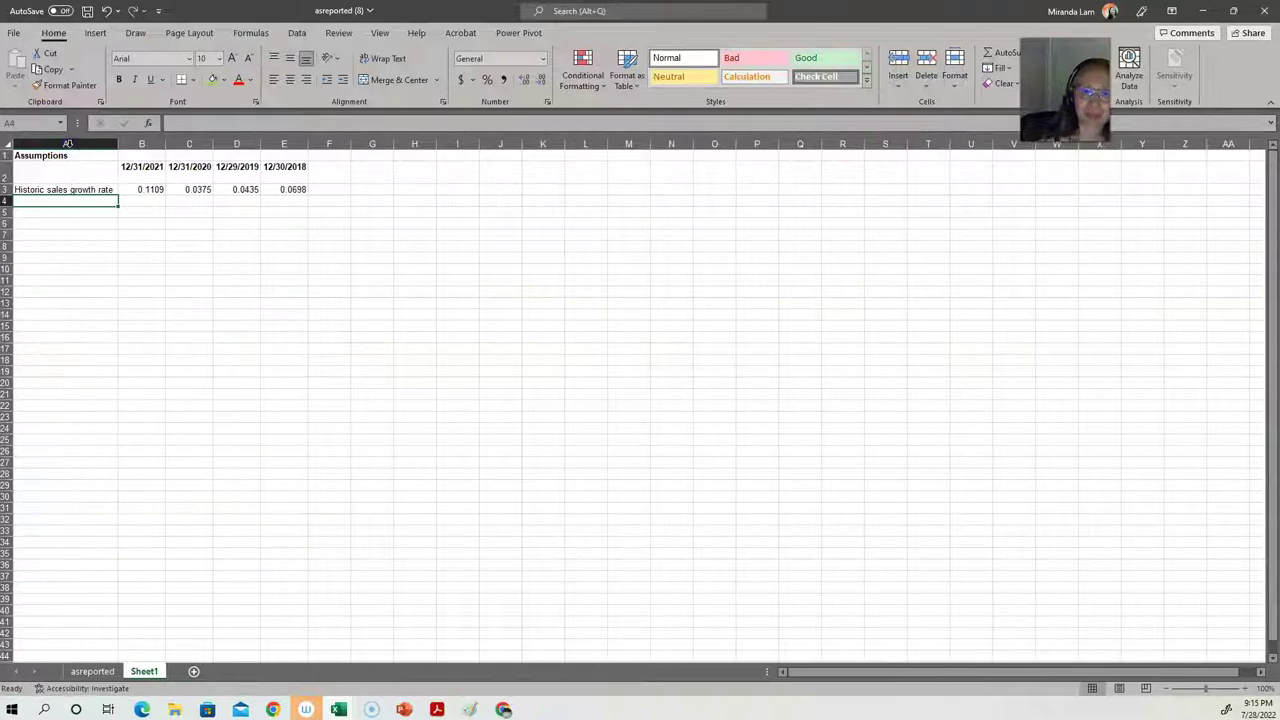
- Move the Net income (loss) common size ratios in H143:L143 of the asreported sheet to B4 of Sheet1
{"action": "left_click", "coordinate": [100, 672]}
{"action": "left_click_drag", "start_coordinate": [387, 605], "coordinate": [585, 606]}
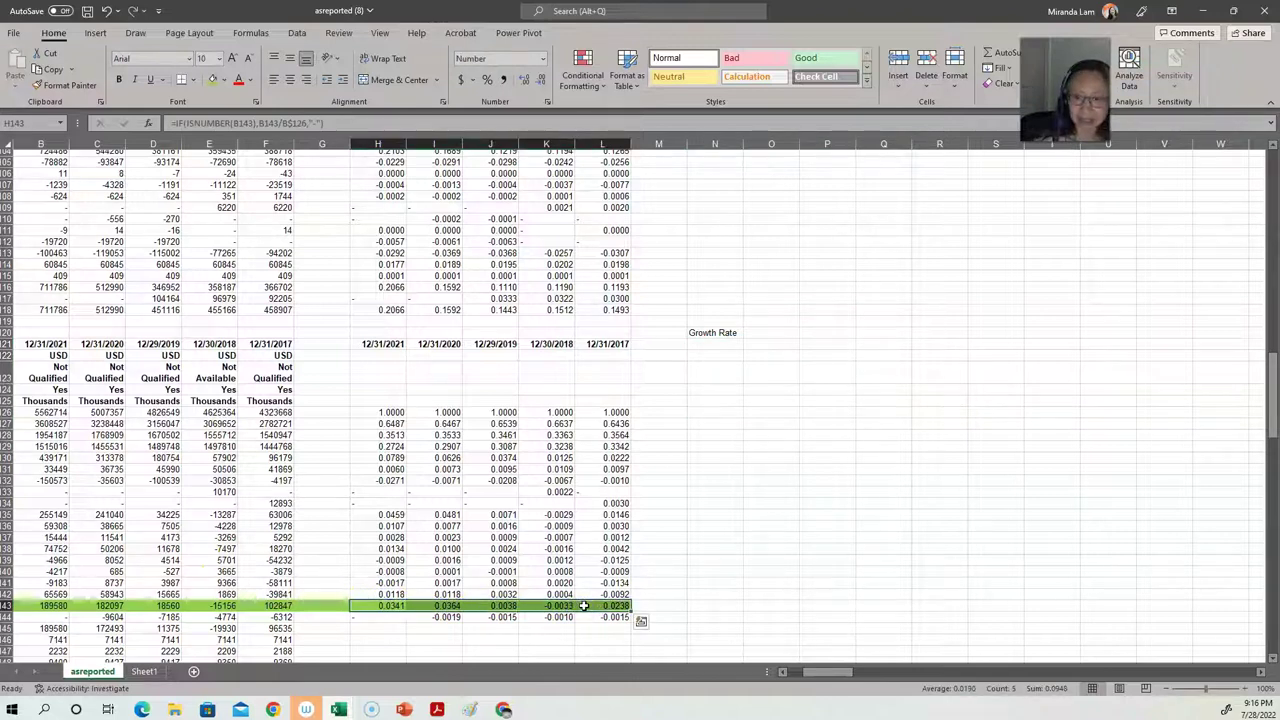
{"action": "key", "text": "ctrl+c"}
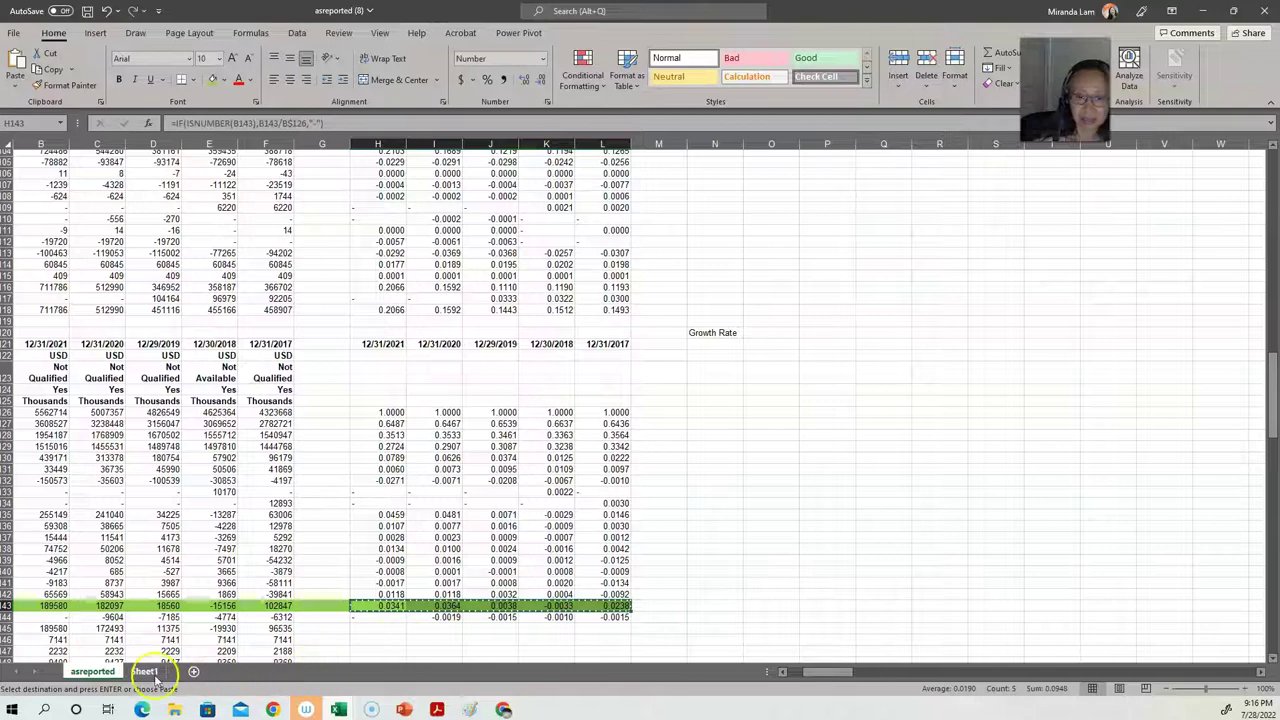
{"action": "left_click", "coordinate": [145, 672]}
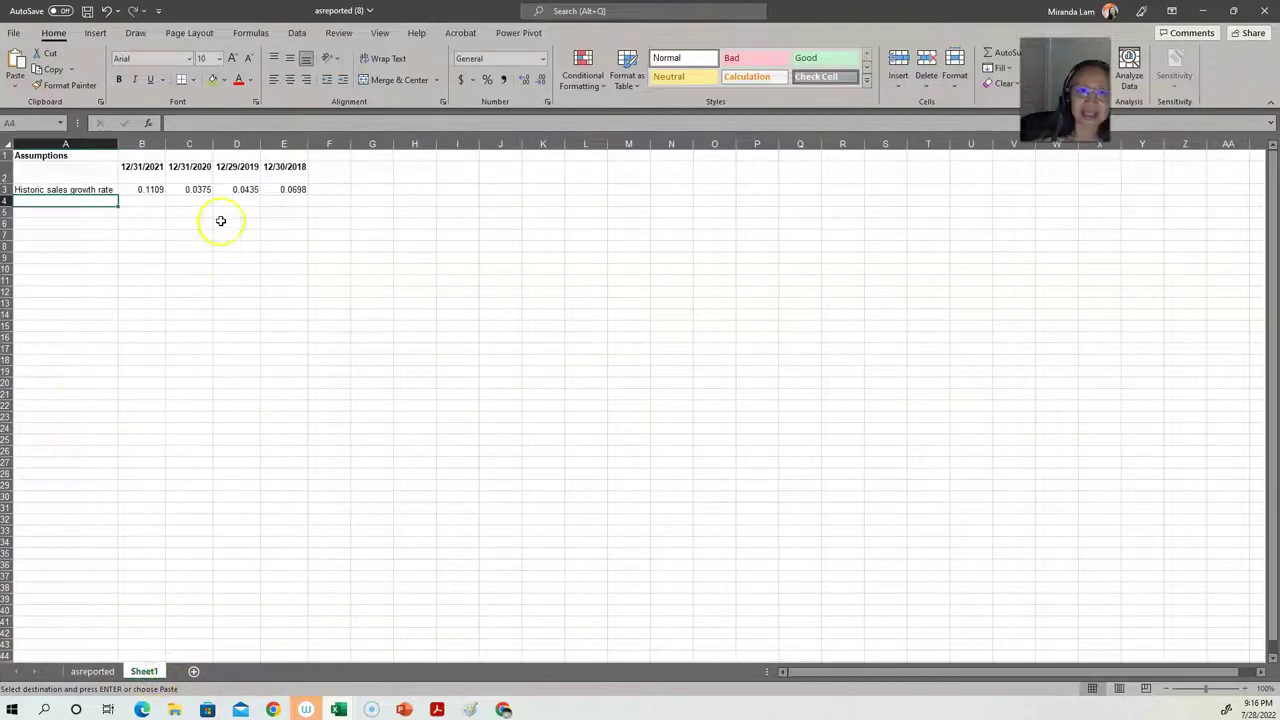
{"action": "left_click", "coordinate": [137, 200]}
{"action": "key", "text": "Return"}
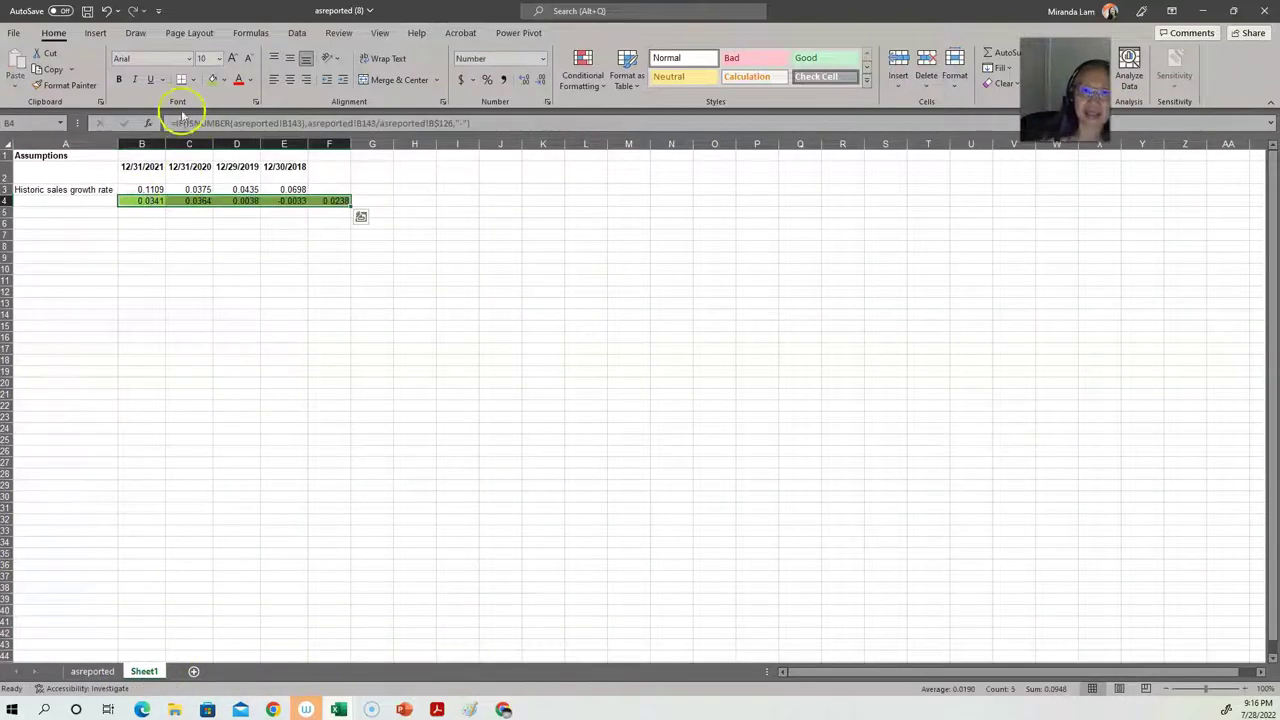
- Remove the fill colour from B4:F4 and label the row Net Profit Margin in A4
{"action": "left_click", "coordinate": [224, 80]}
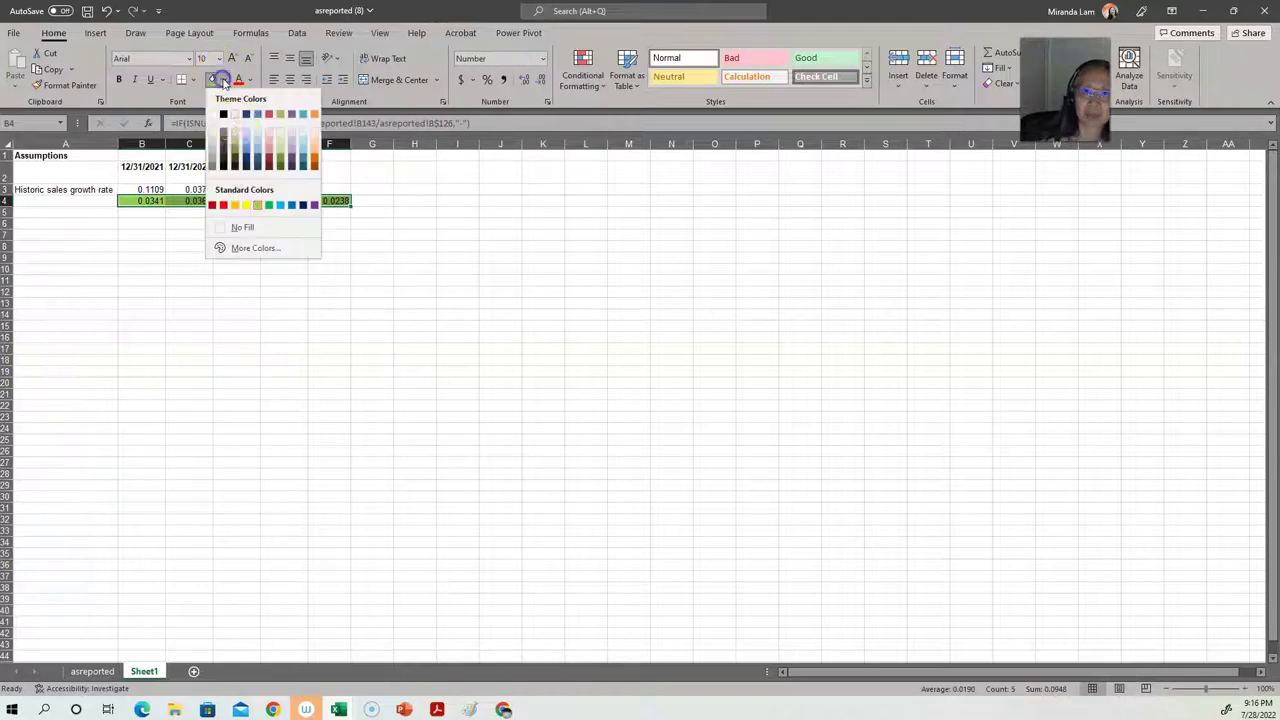
{"action": "left_click", "coordinate": [243, 226]}
{"action": "left_click", "coordinate": [94, 202]}
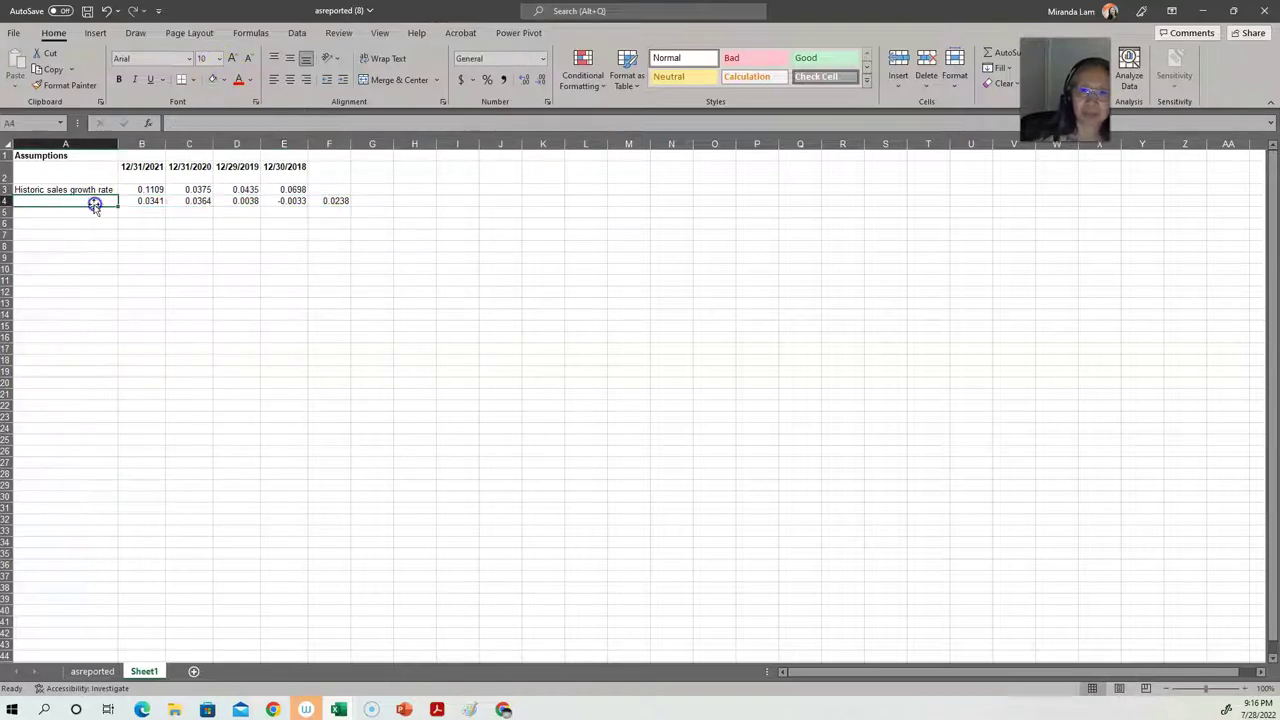
{"action": "type", "text": "Net Profit Margin"}
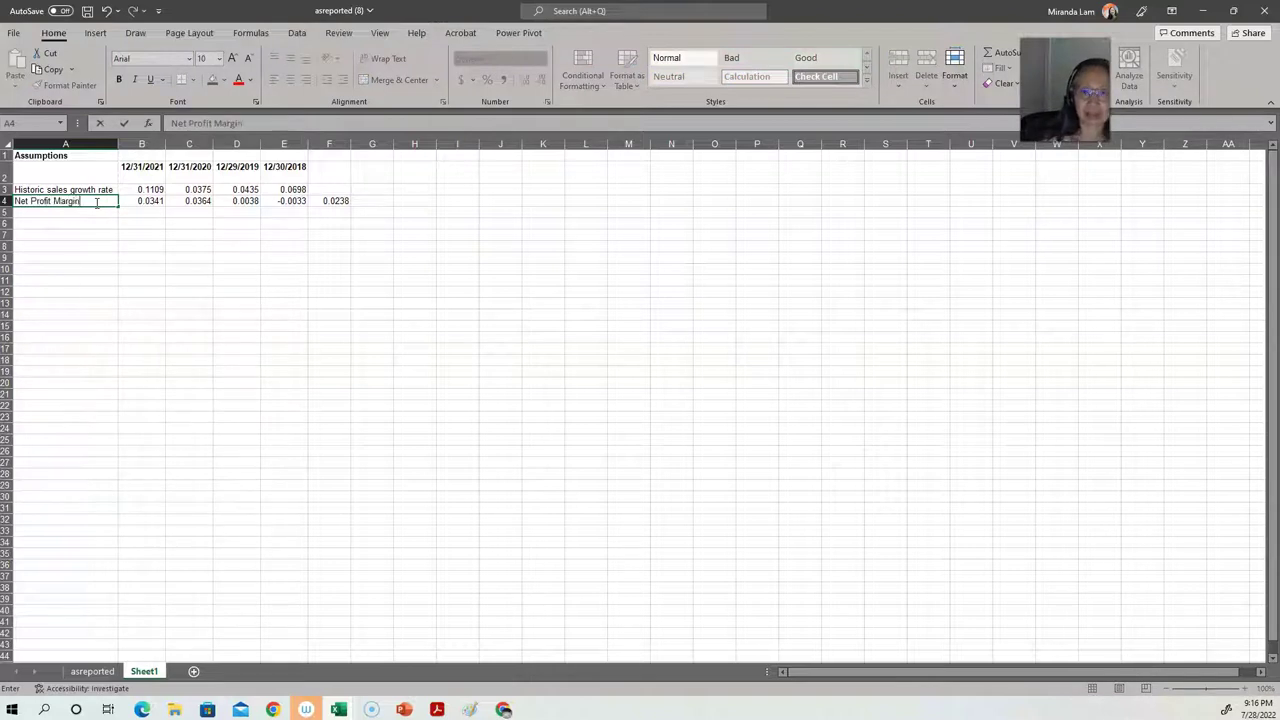
{"action": "key", "text": "Return"}
- Copy the date in E2 to F2 and change the copy to 12/30/2017
{"action": "key", "text": "Up"}
{"action": "key", "text": "Up"}
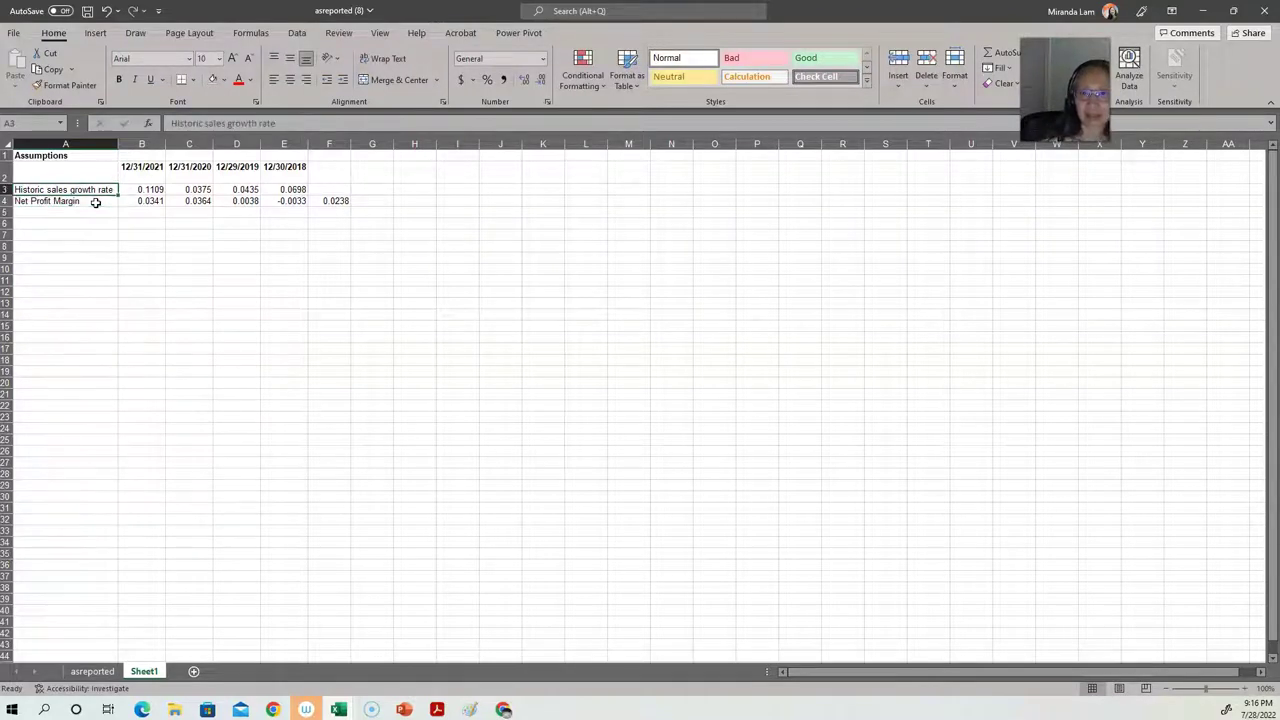
{"action": "key", "text": "Up"}
{"action": "key", "text": "Right"}
{"action": "key", "text": "Right"}
{"action": "key", "text": "Right"}
{"action": "key", "text": "Right"}
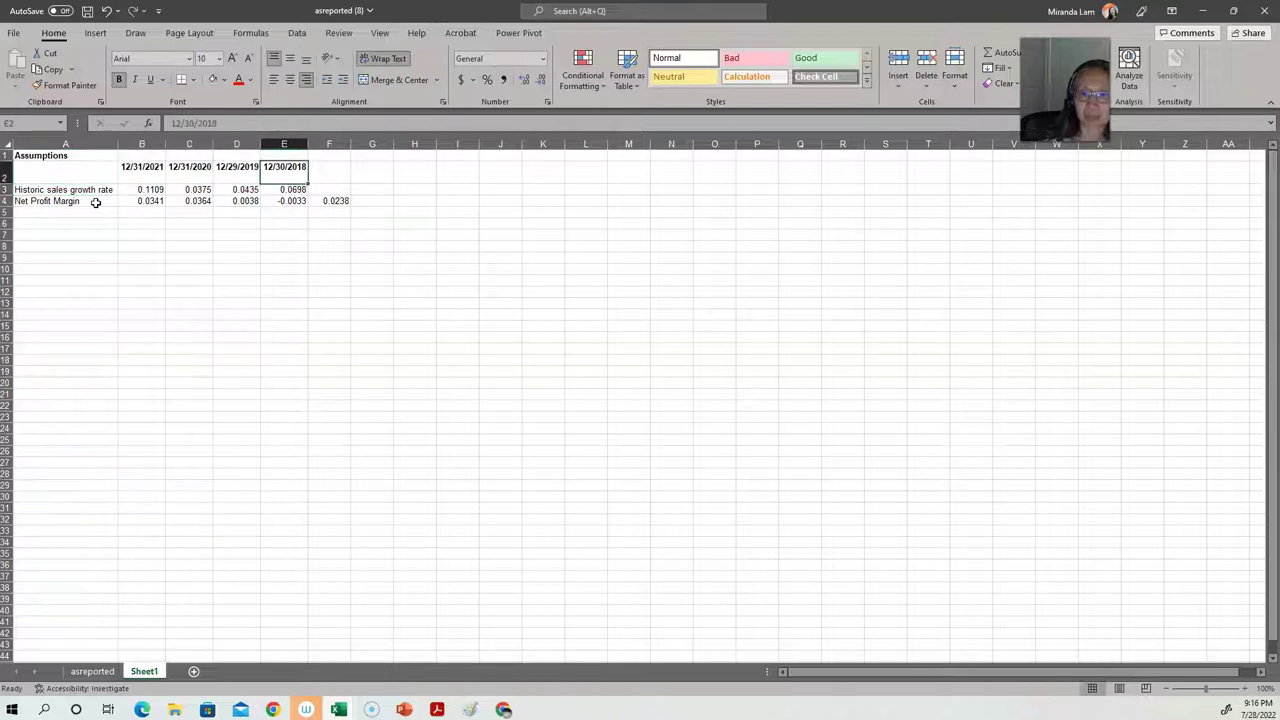
{"action": "key", "text": "ctrl+c"}
{"action": "key", "text": "Right"}
{"action": "key", "text": "ctrl+v"}
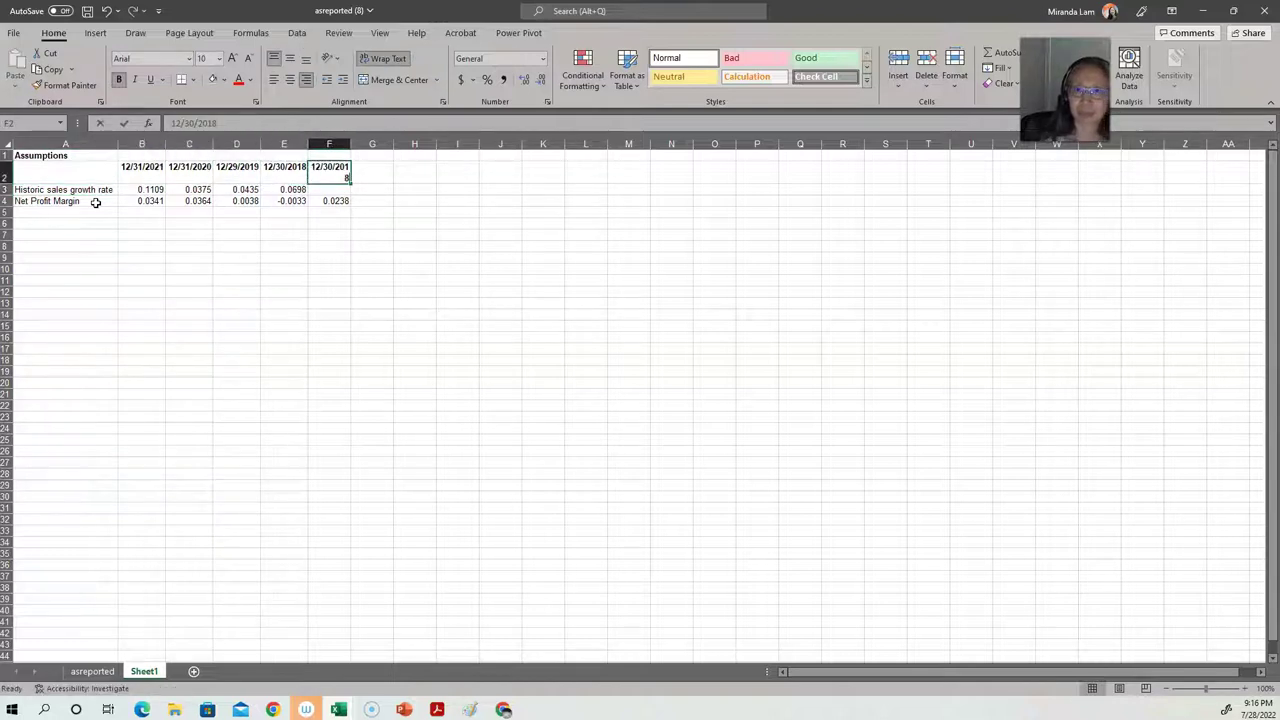
{"action": "key", "text": "F2"}
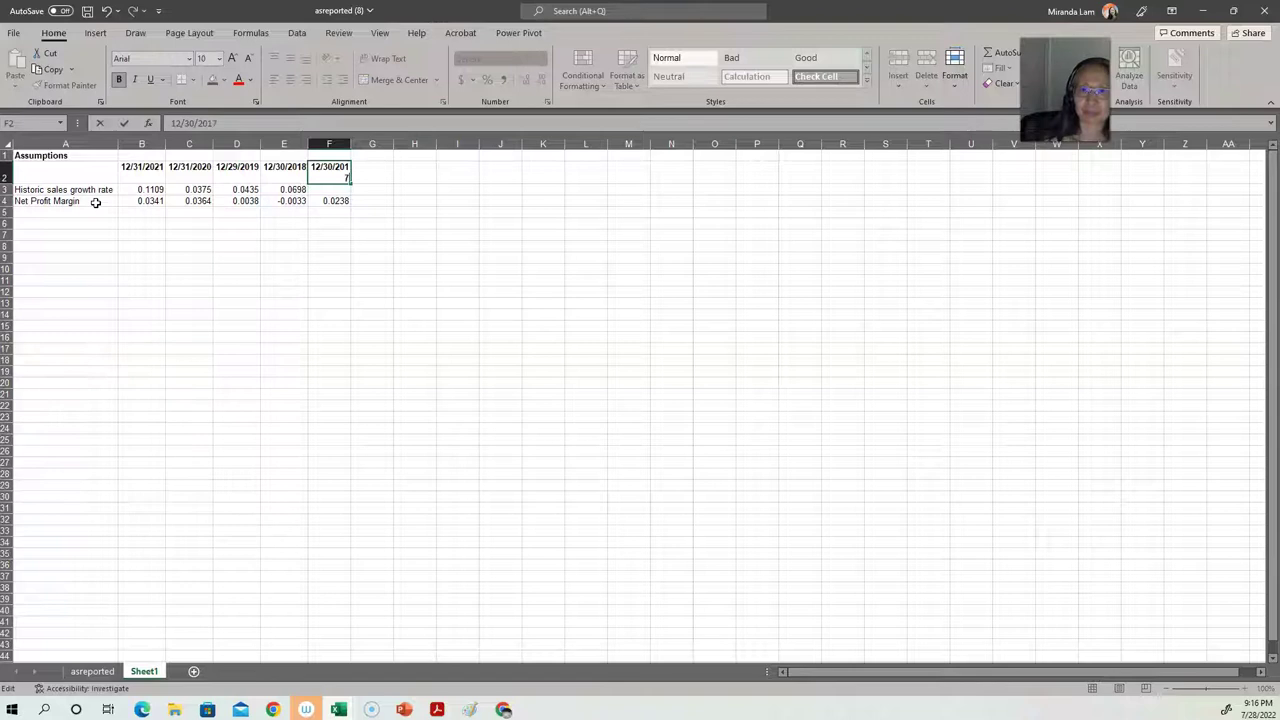
{"action": "type", "text": "7"}
{"action": "key", "text": "Return"}
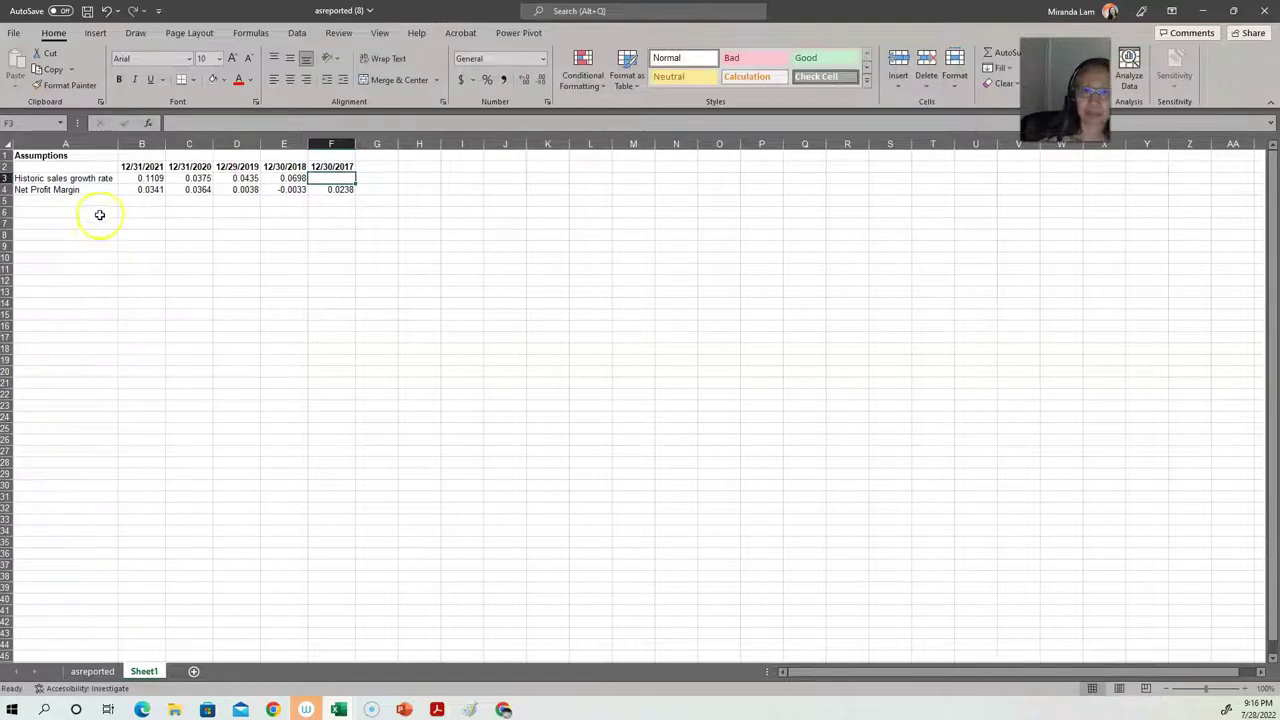
- Enter the label Most recent sales in A5 and link B5 to the 2021 Net sales in B126 of the asreported sheet
{"action": "left_click", "coordinate": [48, 199]}
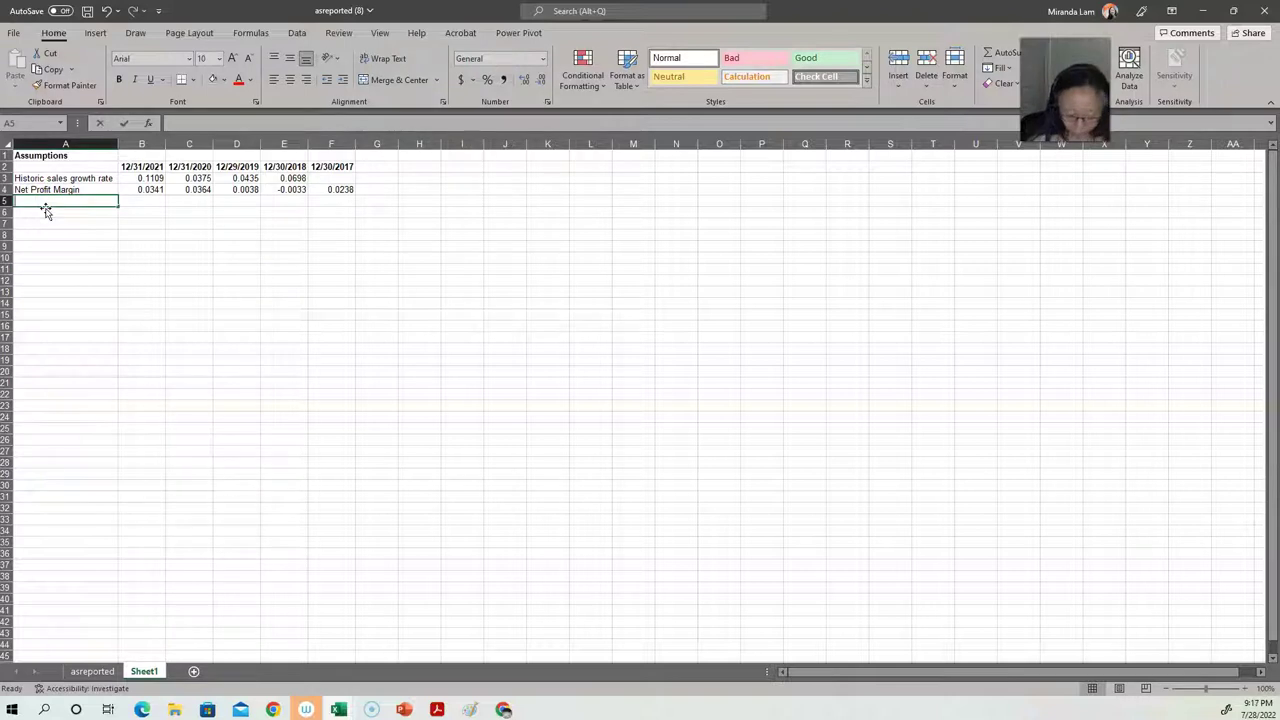
{"action": "type", "text": "Most recent sales"}
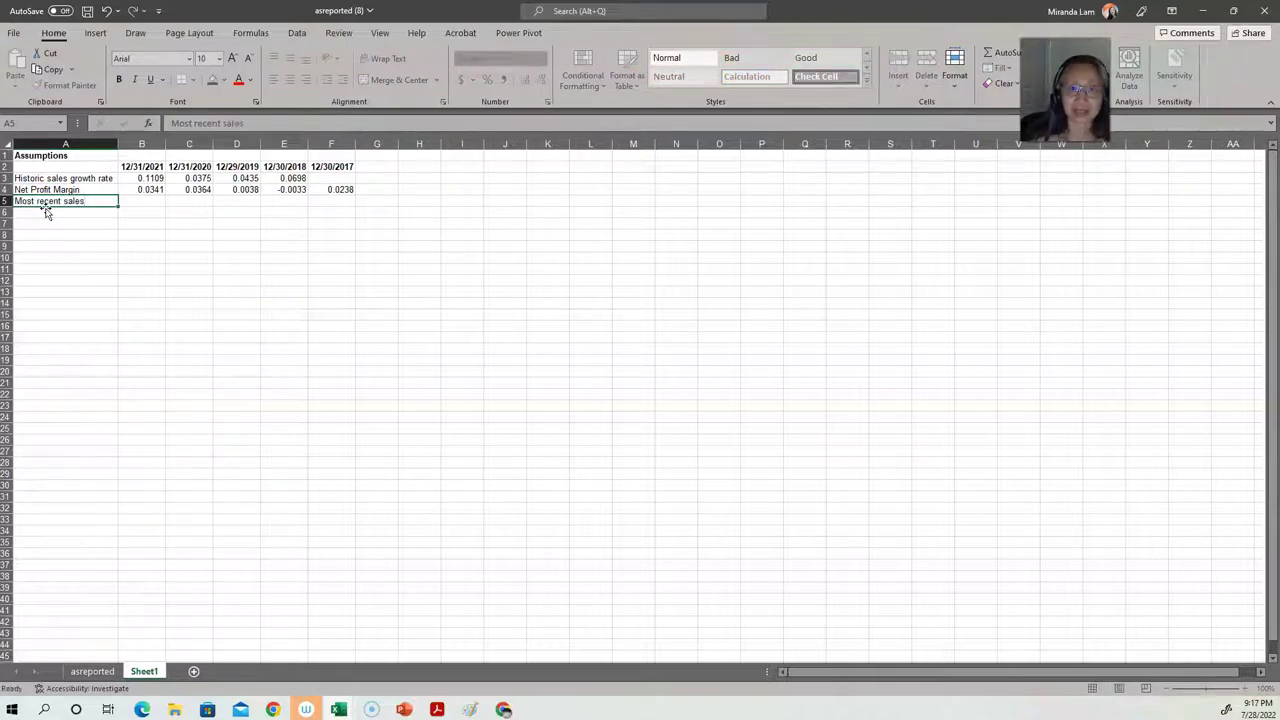
{"action": "key", "text": "Tab"}
{"action": "type", "text": "="}
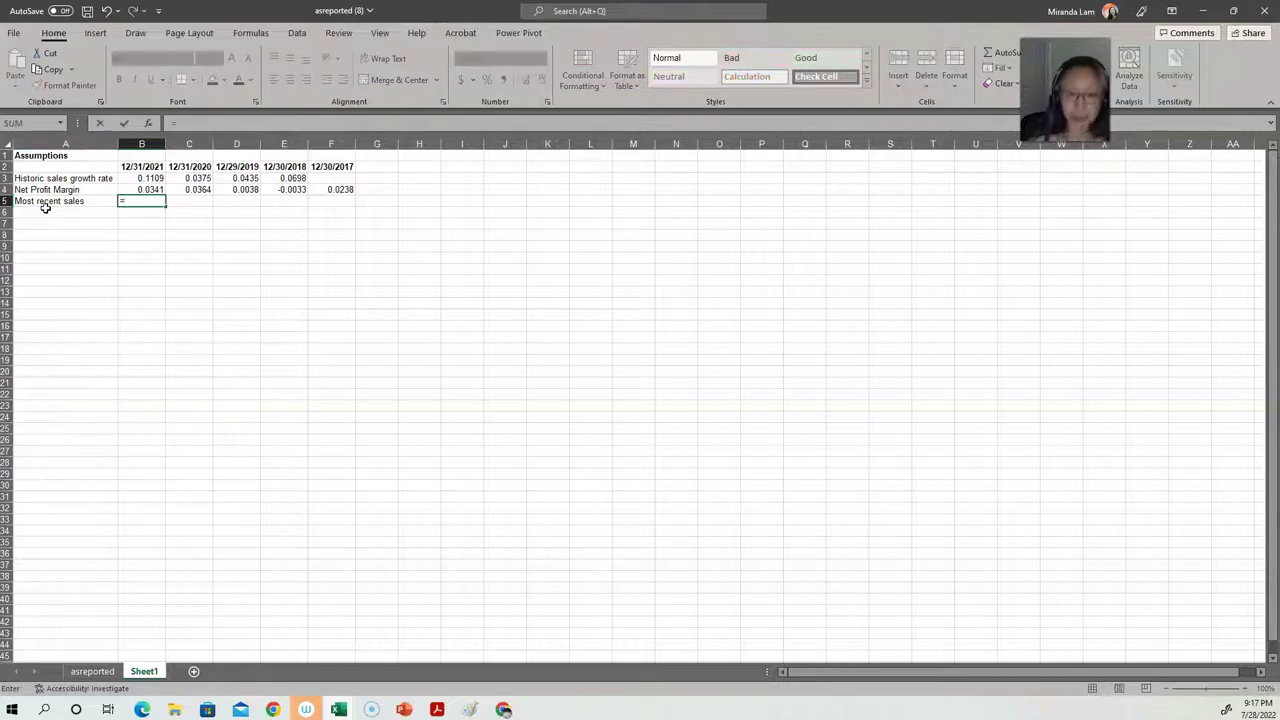
{"action": "left_click", "coordinate": [92, 671]}
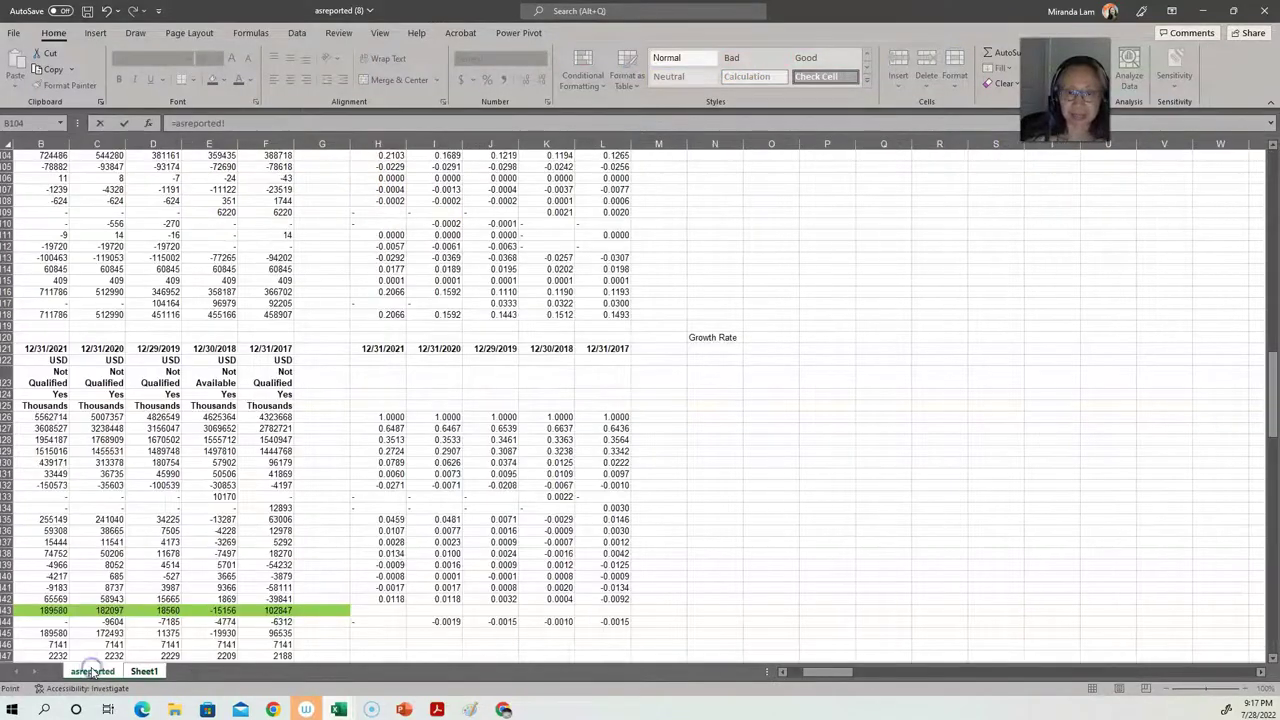
{"action": "left_click_drag", "start_coordinate": [820, 674], "coordinate": [797, 675]}
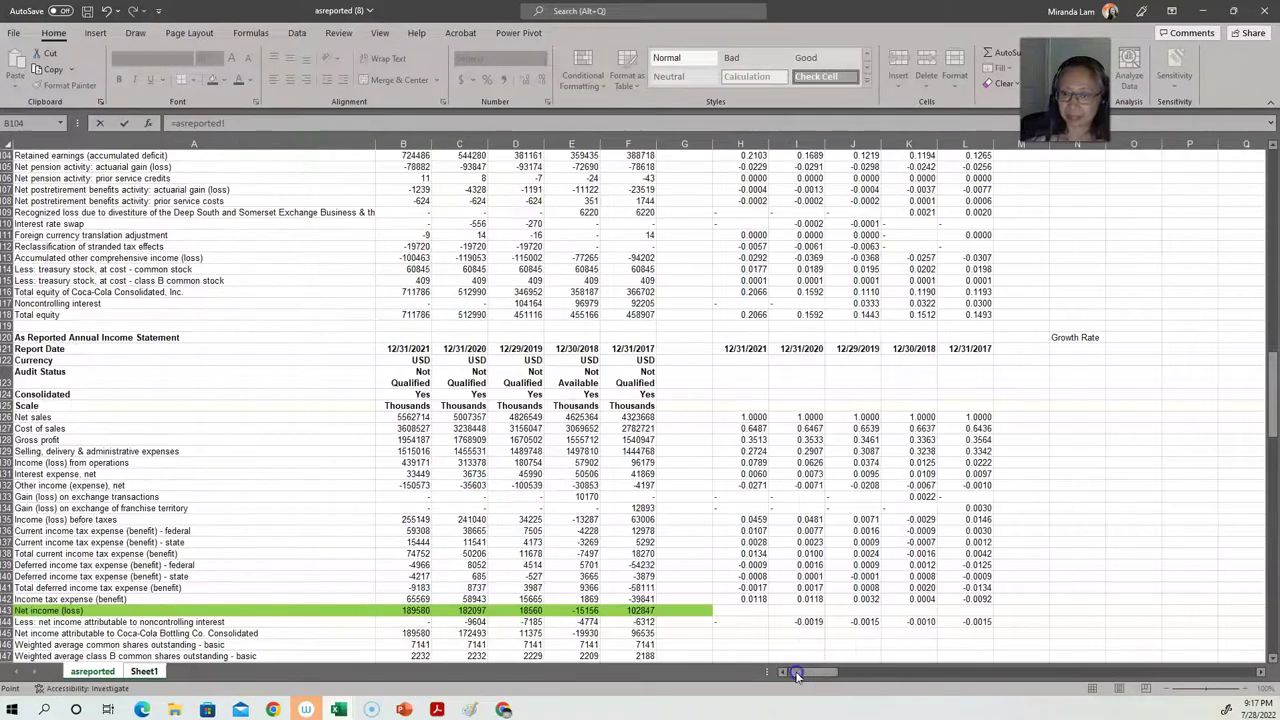
{"action": "left_click", "coordinate": [402, 416]}
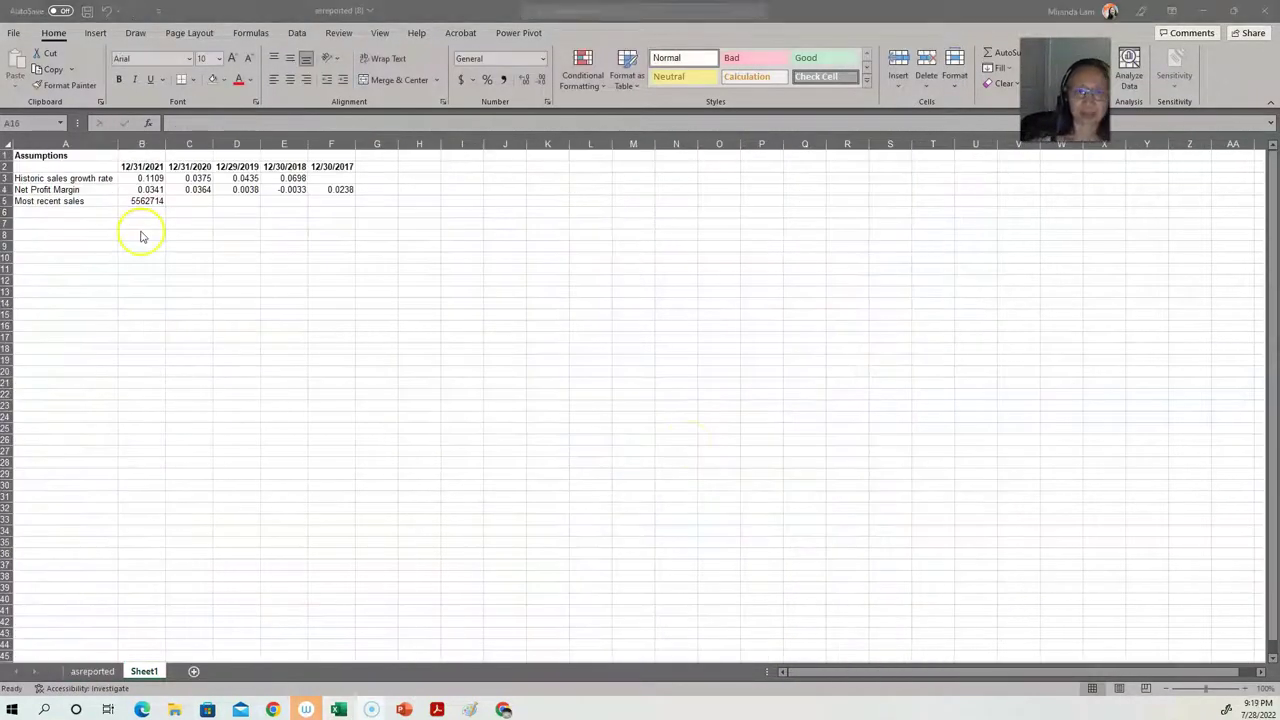
- Enter the label Average sales growth rate in A6 and calculate it in B6 as the average of B3:E3
{"action": "left_click", "coordinate": [100, 211]}
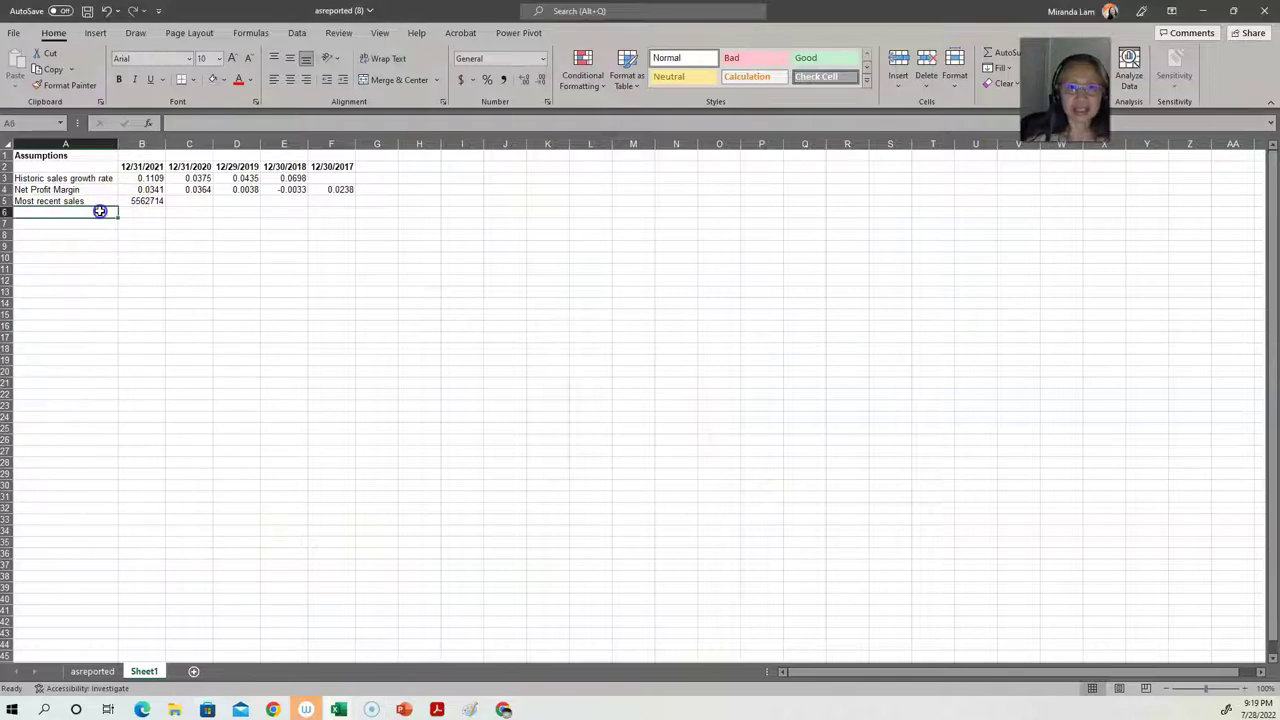
{"action": "type", "text": "Average sales growth rate"}
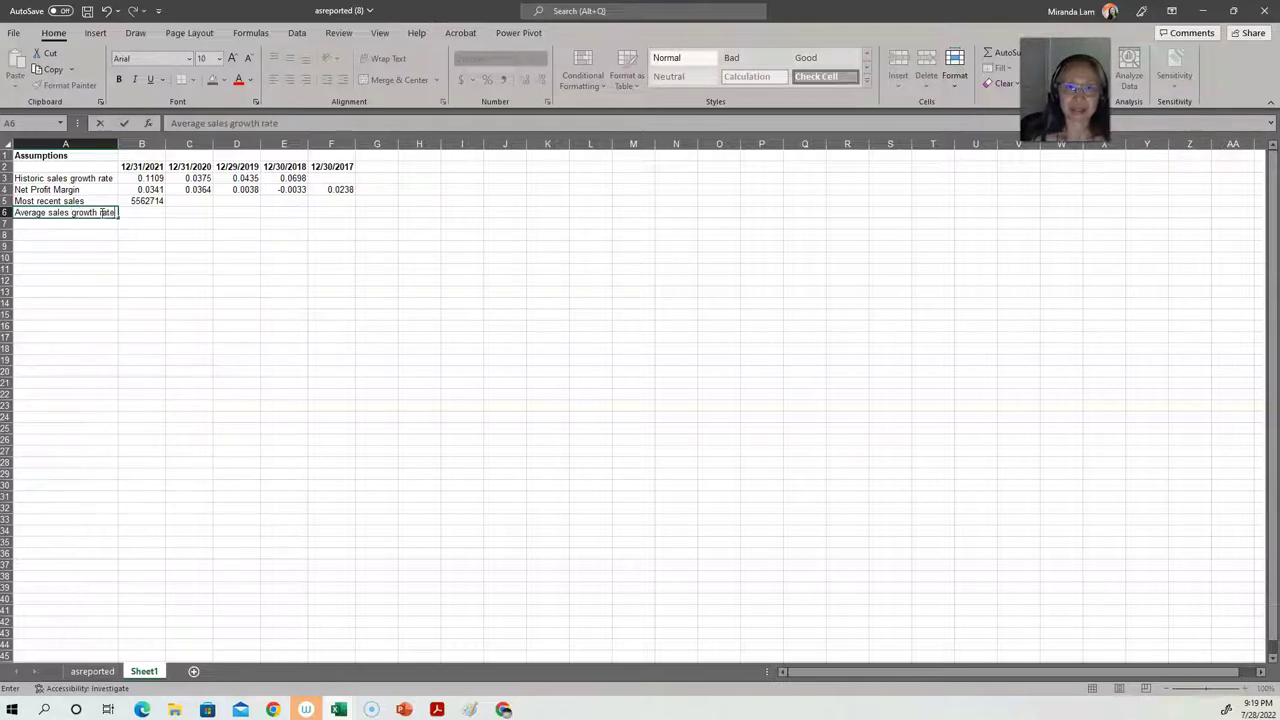
{"action": "key", "text": "Tab"}
{"action": "type", "text": "=aver"}
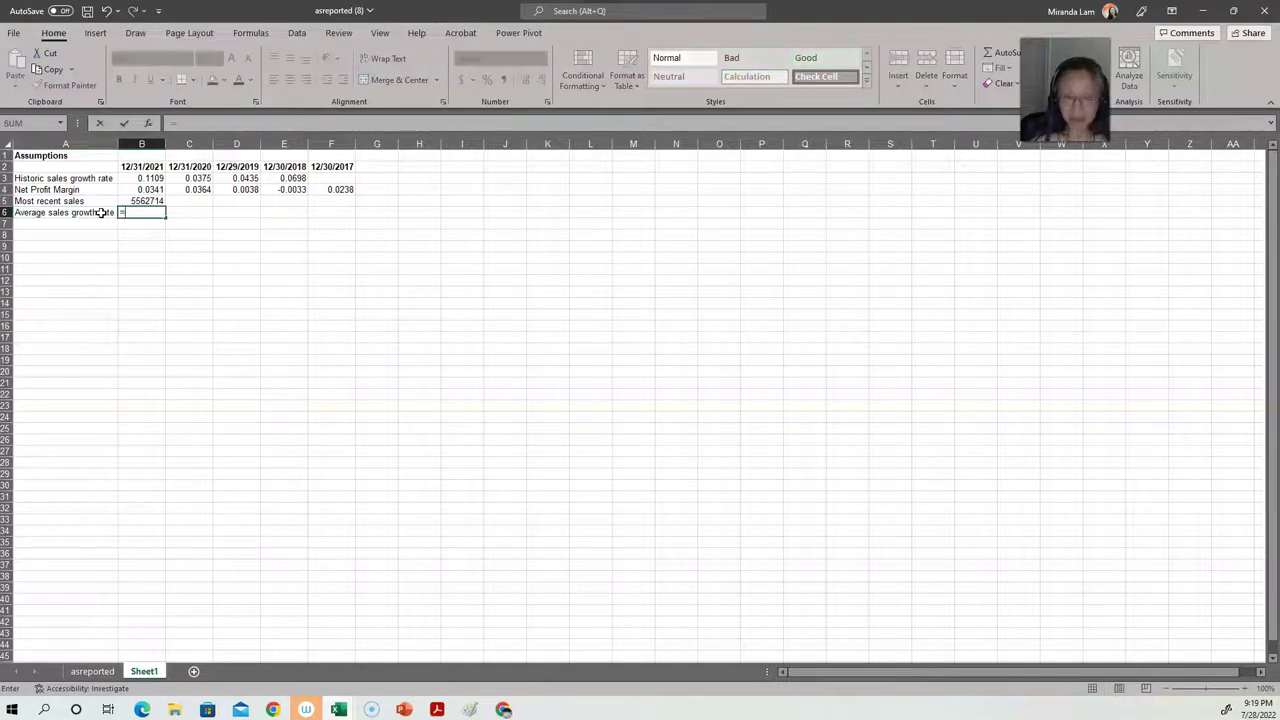
{"action": "left_click_drag", "start_coordinate": [141, 178], "coordinate": [300, 184]}
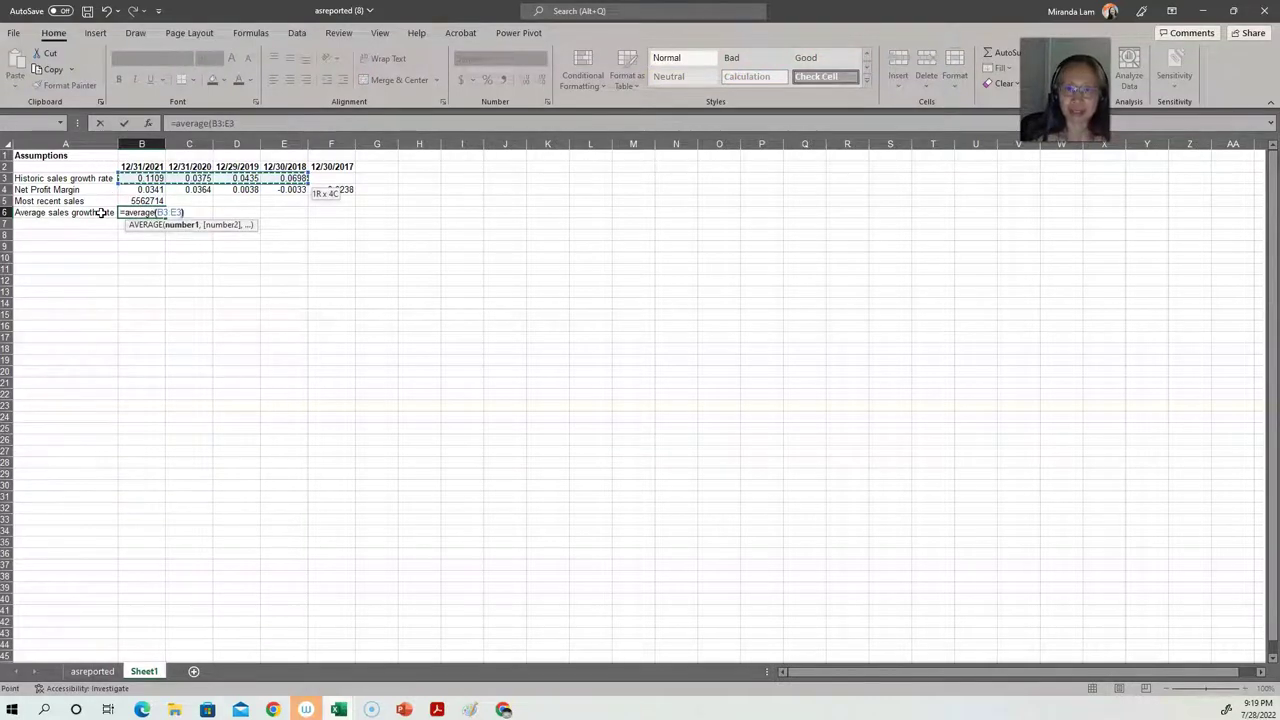
{"action": "key", "text": "Return"}
- Enter the label Average net profit margin in A7 and calculate it in B7 as the average of B4:F4
{"action": "key", "text": "Left"}
{"action": "type", "text": "A"}
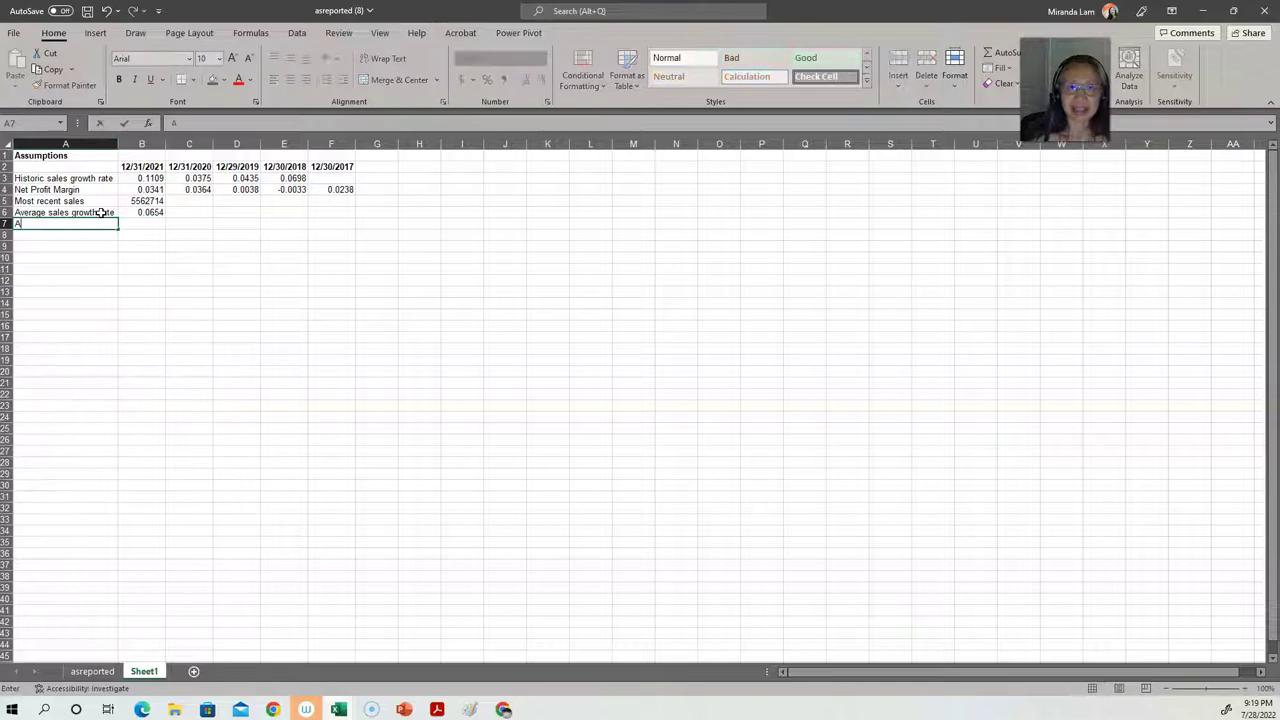
{"action": "type", "text": "verage net profit margin"}
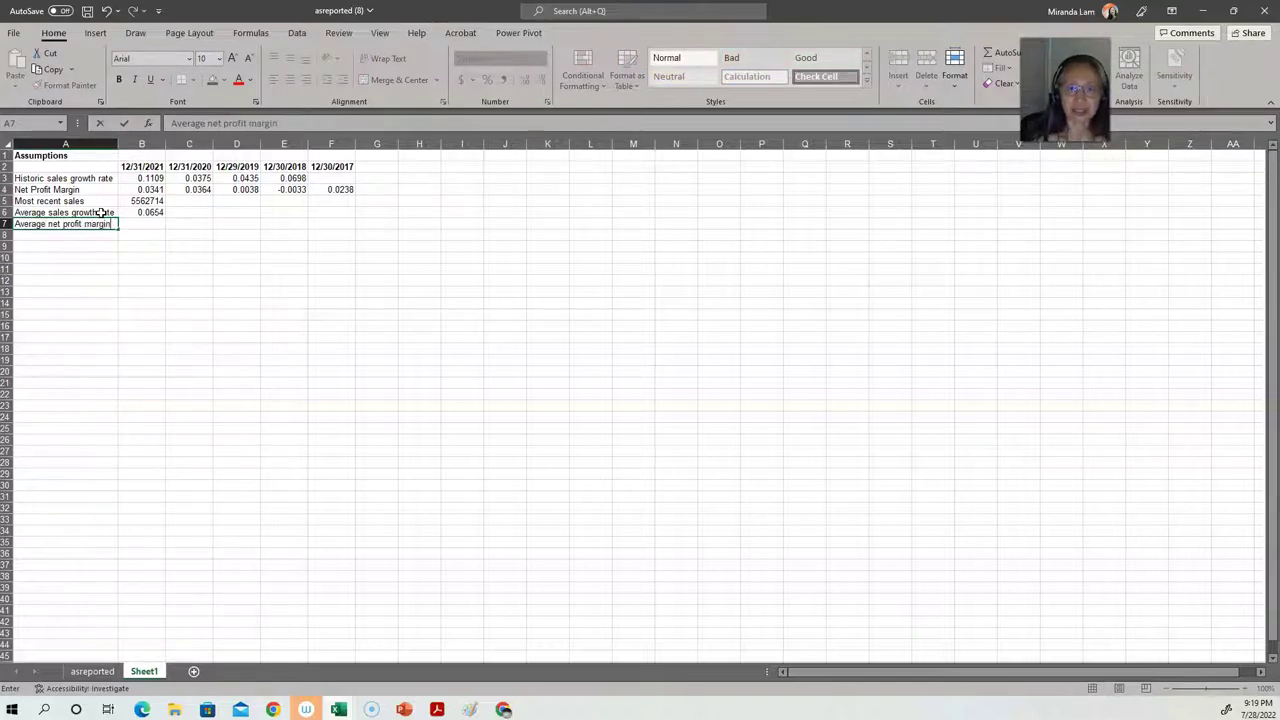
{"action": "key", "text": "Tab"}
{"action": "type", "text": "=average("}
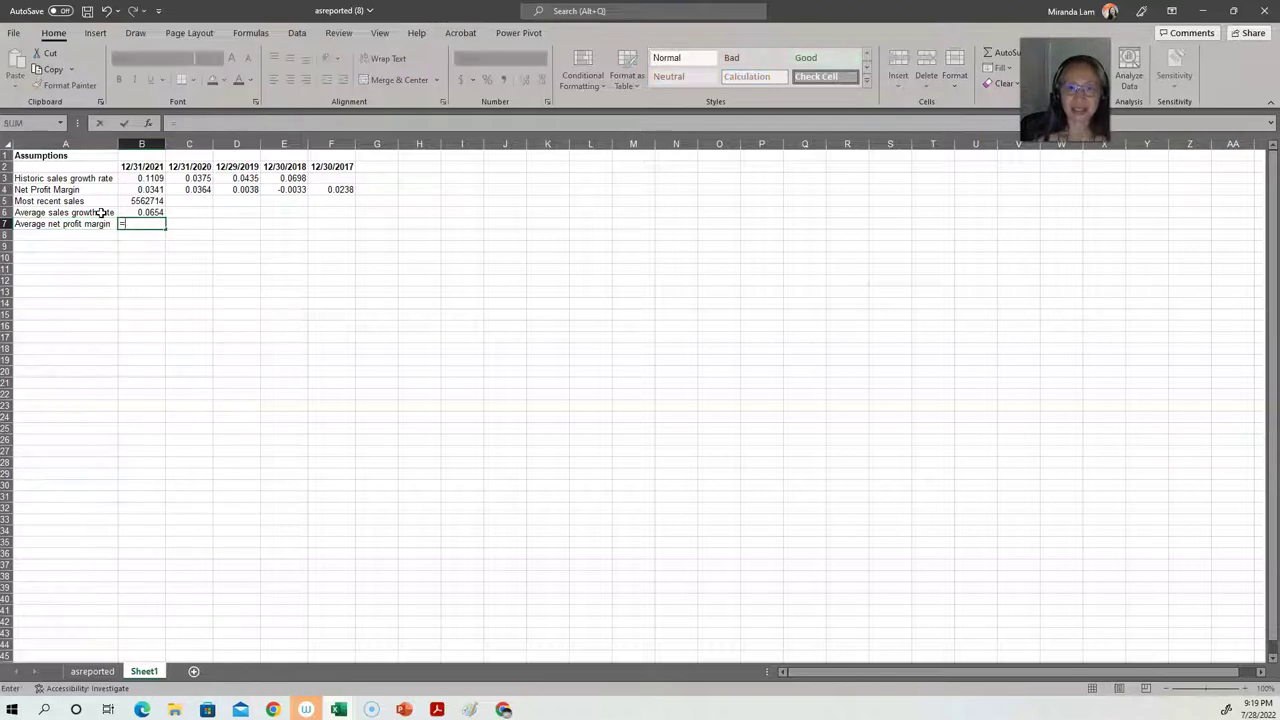
{"action": "key", "text": "Up"}
{"action": "key", "text": "Up"}
{"action": "key", "text": "Up"}
{"action": "key", "text": "shift+Right"}
{"action": "key", "text": "shift+Right"}
{"action": "key", "text": "shift+Right"}
{"action": "key", "text": "shift+Right"}
{"action": "key", "text": "Return"}
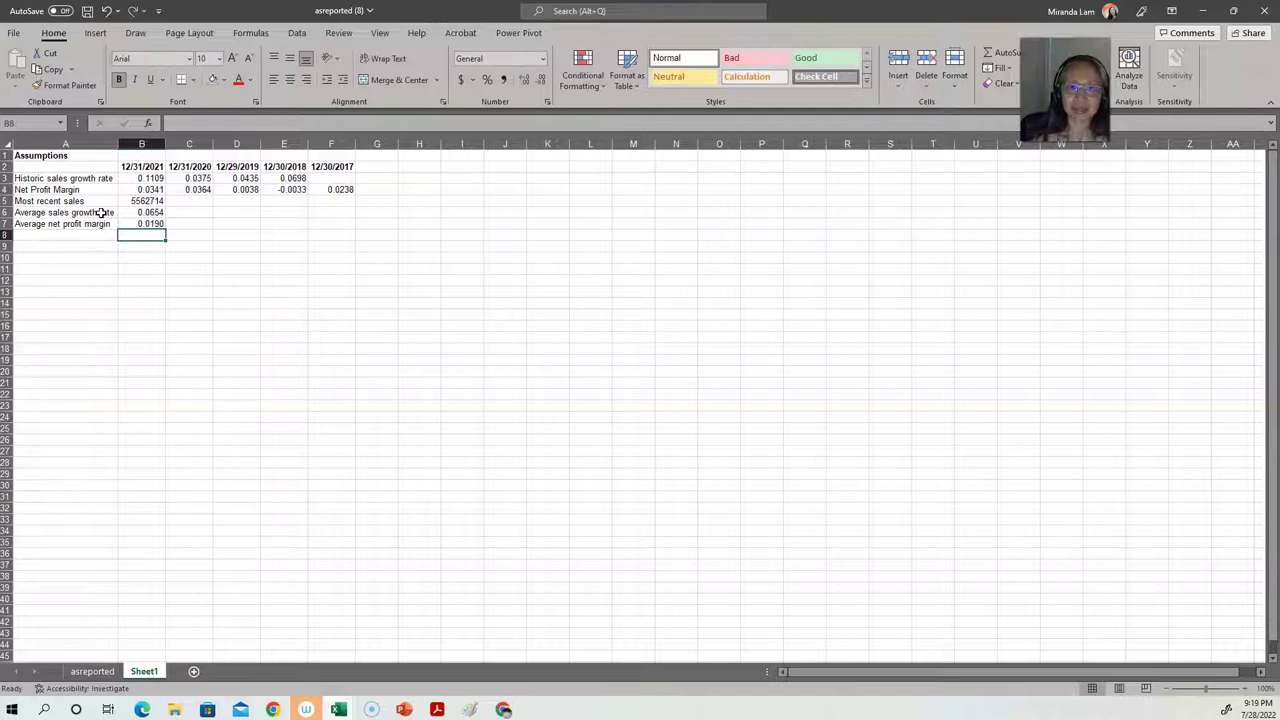
- Add the bold heading Forecast in A9 and select the cell beside it
{"action": "key", "text": "Down"}
{"action": "key", "text": "Left"}
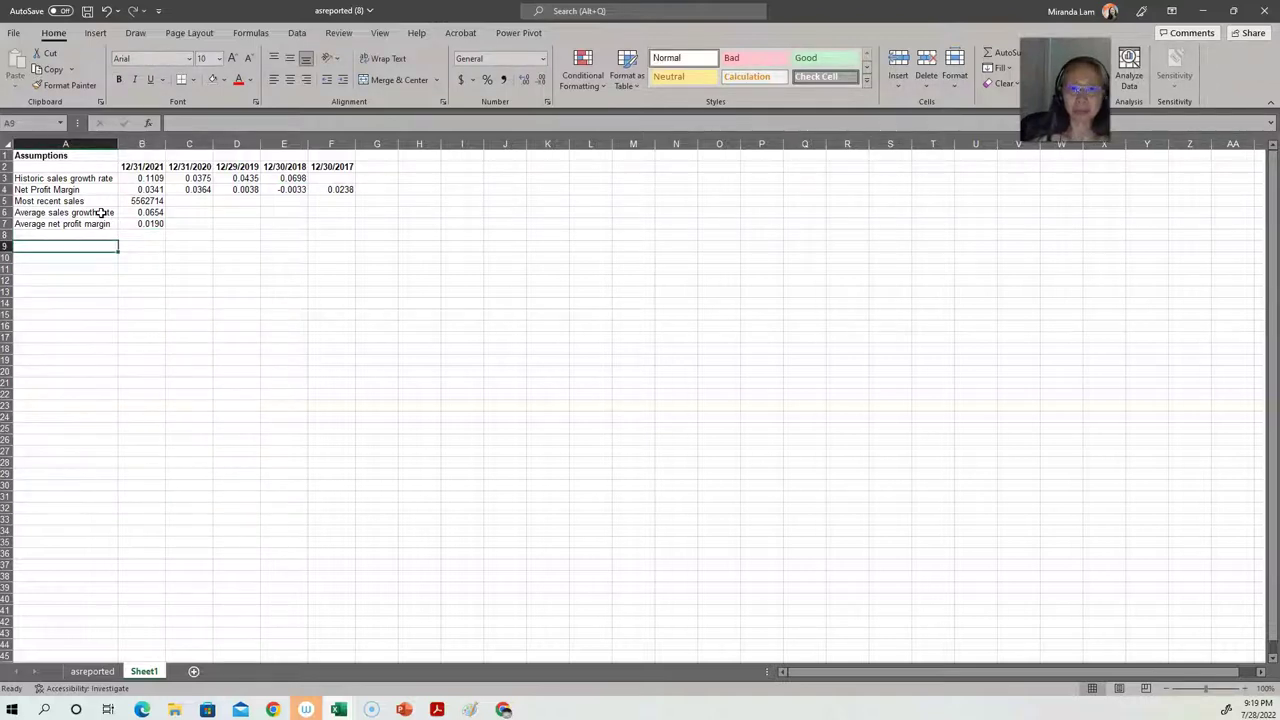
{"action": "key", "text": "ctrl+b"}
{"action": "type", "text": "Forecast"}
{"action": "key", "text": "Return"}
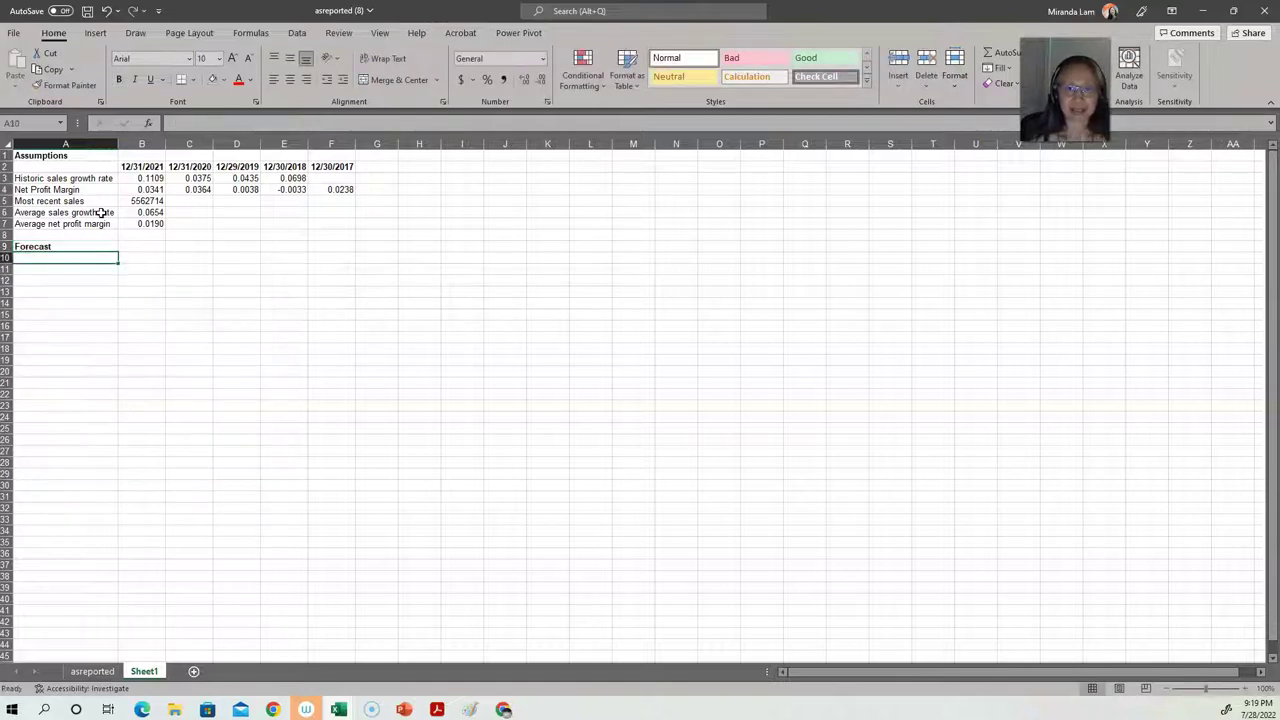
{"action": "key", "text": "Up"}
{"action": "key", "text": "Right"}
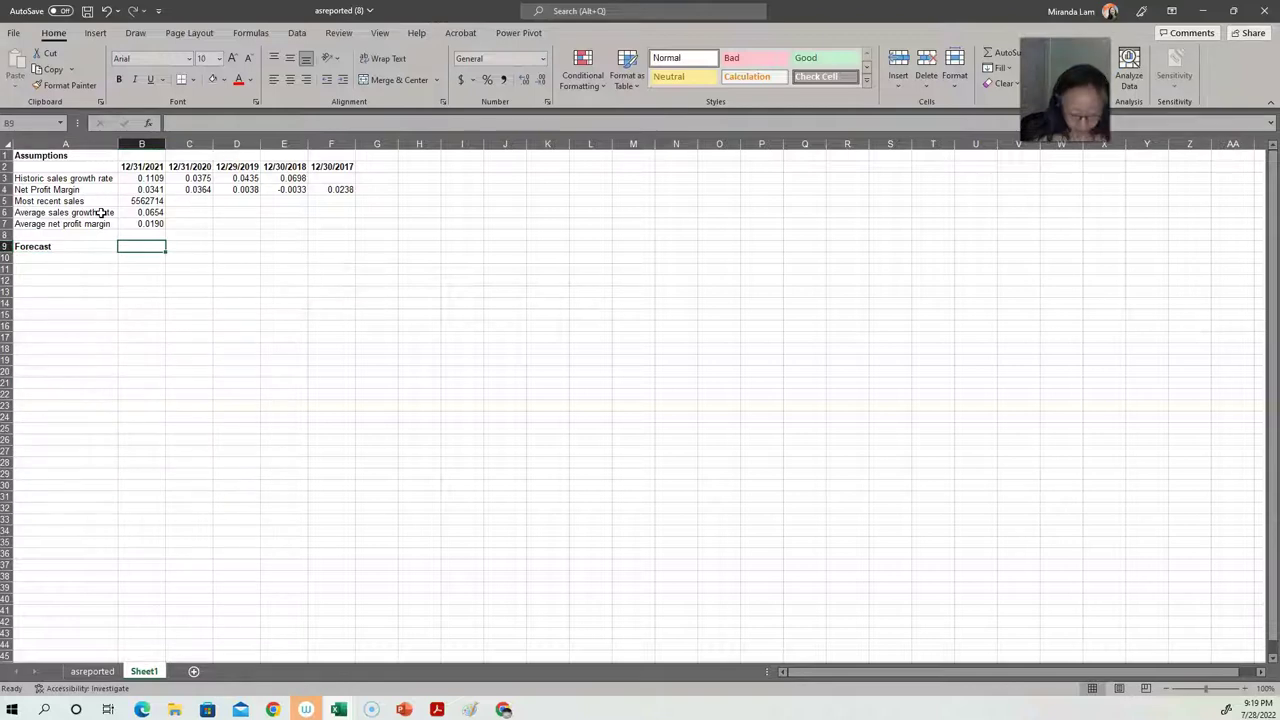
- Enter the forecast year 2022 in B9 and the row label Forecasted sales revenues in A10
{"action": "type", "text": "2022"}
{"action": "key", "text": "Return"}
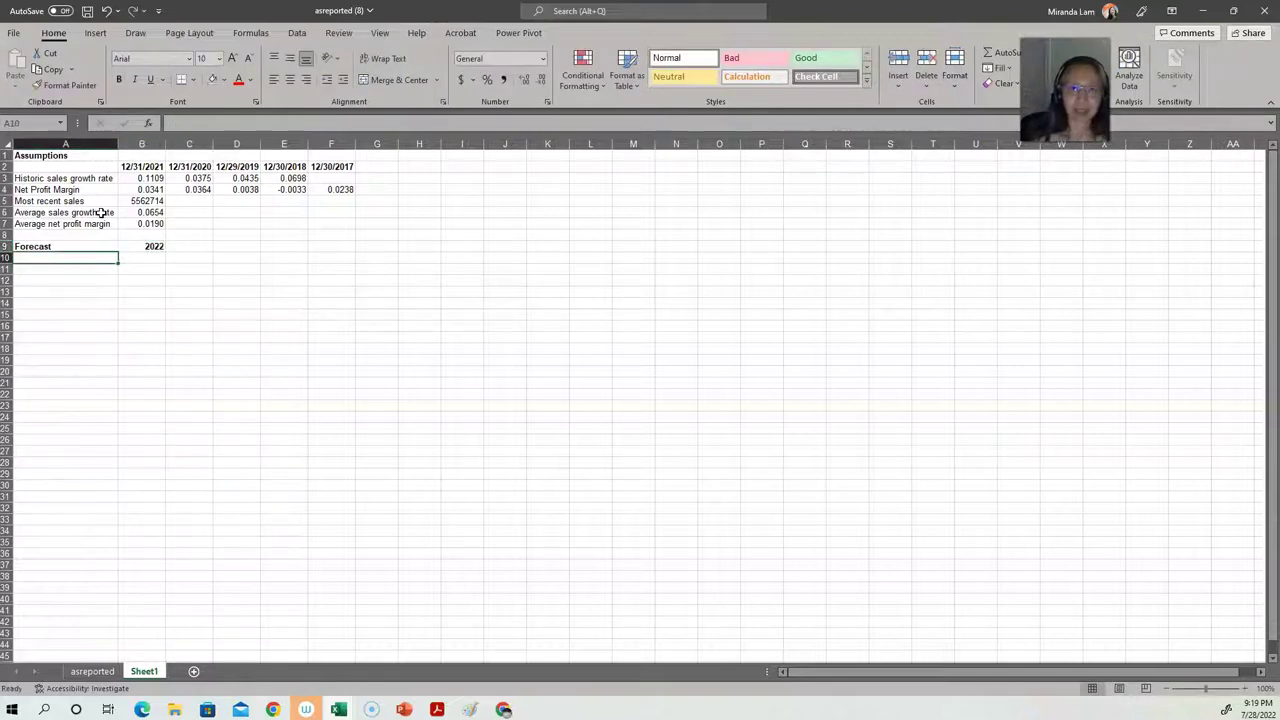
{"action": "type", "text": "Forecast"}
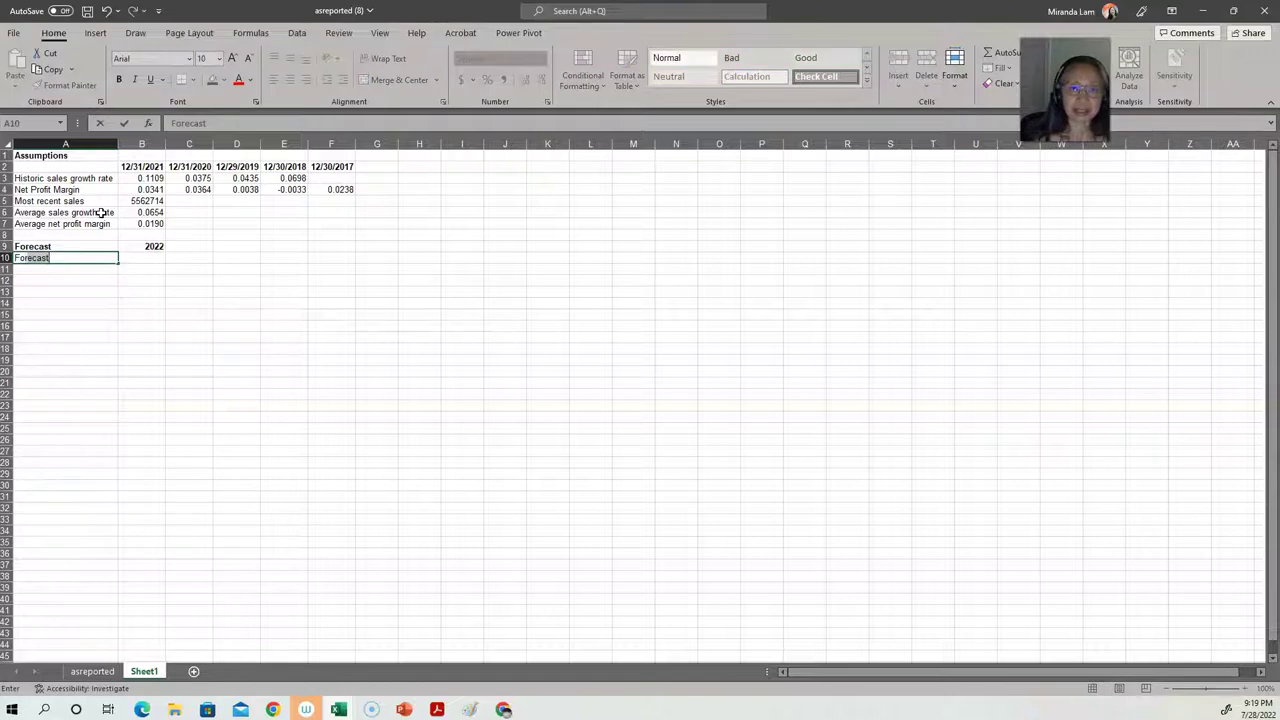
{"action": "type", "text": "ed sales revenues"}
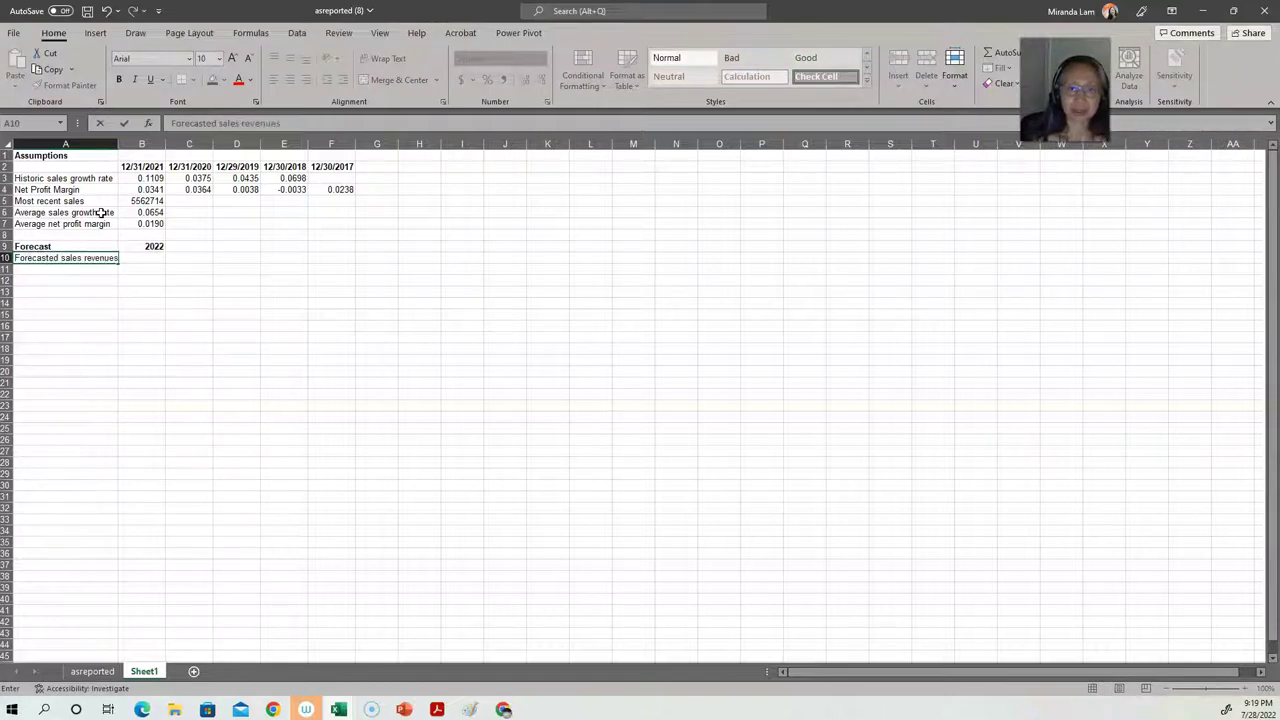
- Calculate forecasted sales revenues in B10 with =B5*(1+B6), growing the most recent sales by the average sales growth rate
{"action": "key", "text": "Tab"}
{"action": "type", "text": "="}
{"action": "key", "text": "Up"}
{"action": "key", "text": "Up"}
{"action": "key", "text": "Up"}
{"action": "key", "text": "Up"}
{"action": "key", "text": "Up"}
{"action": "type", "text": "*"}
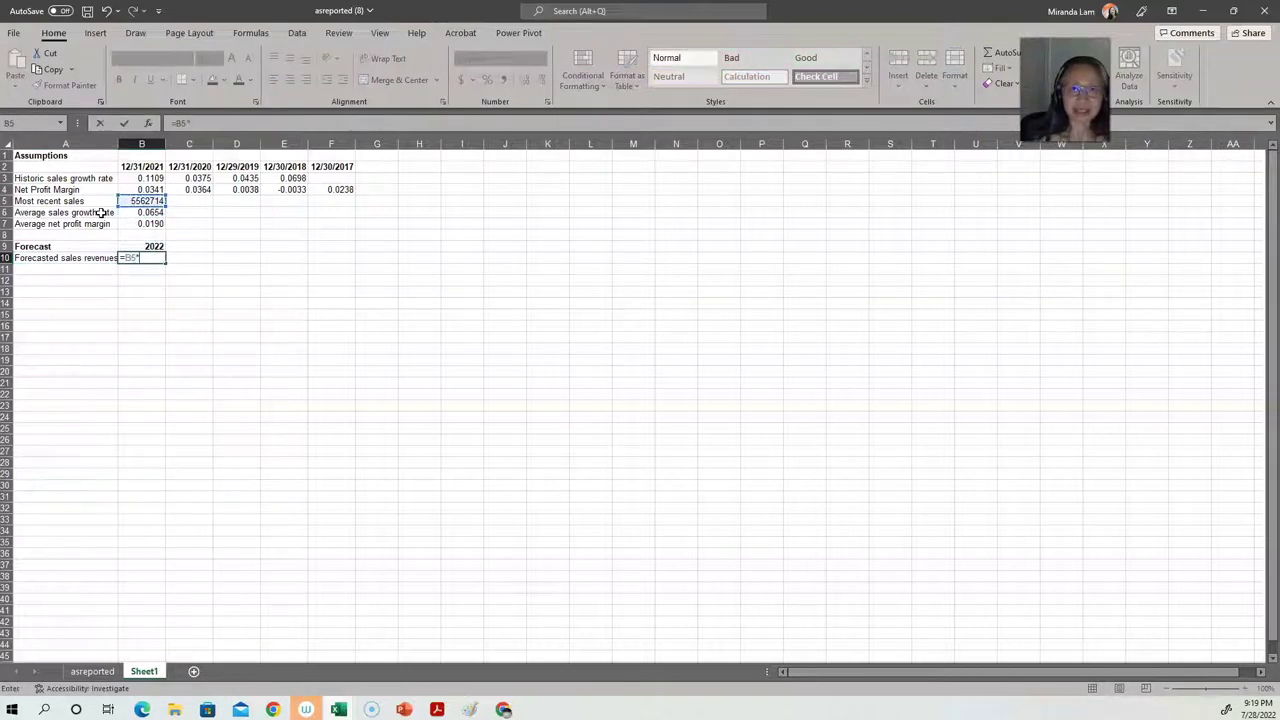
{"action": "type", "text": "(1+"}
{"action": "key", "text": "Up"}
{"action": "key", "text": "Up"}
{"action": "key", "text": "Up"}
{"action": "key", "text": "Up"}
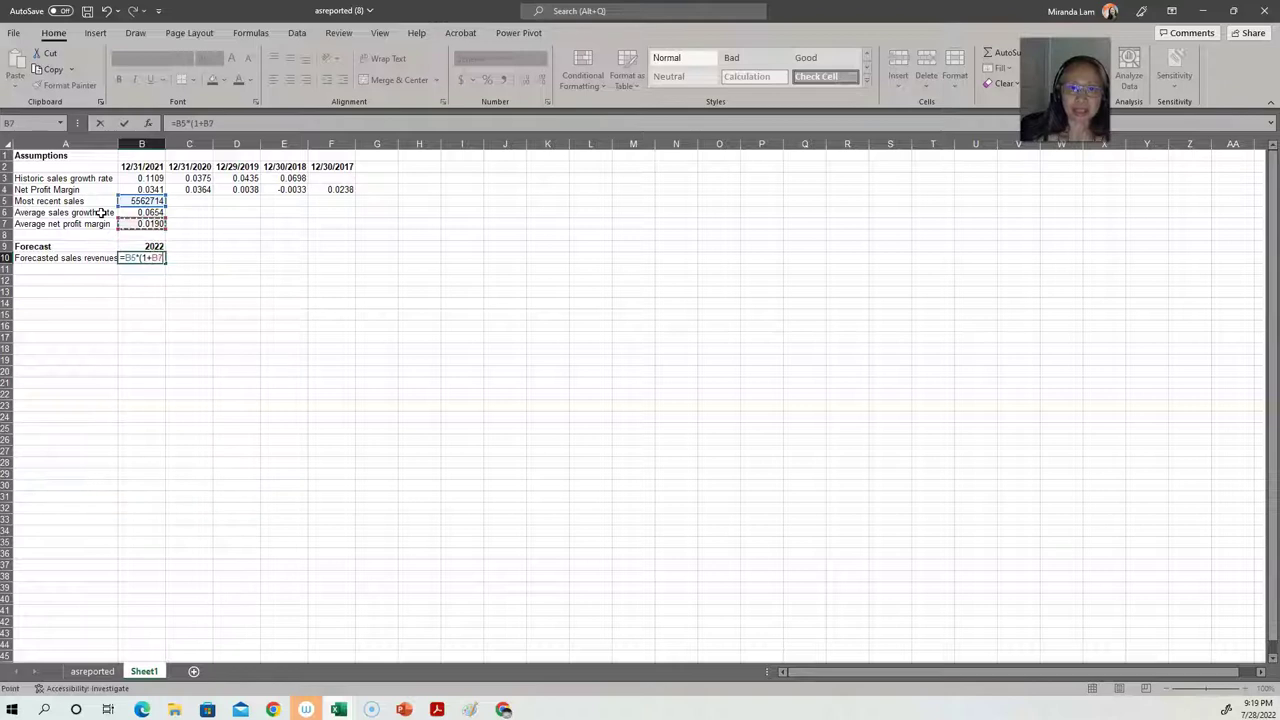
{"action": "key", "text": "Return"}
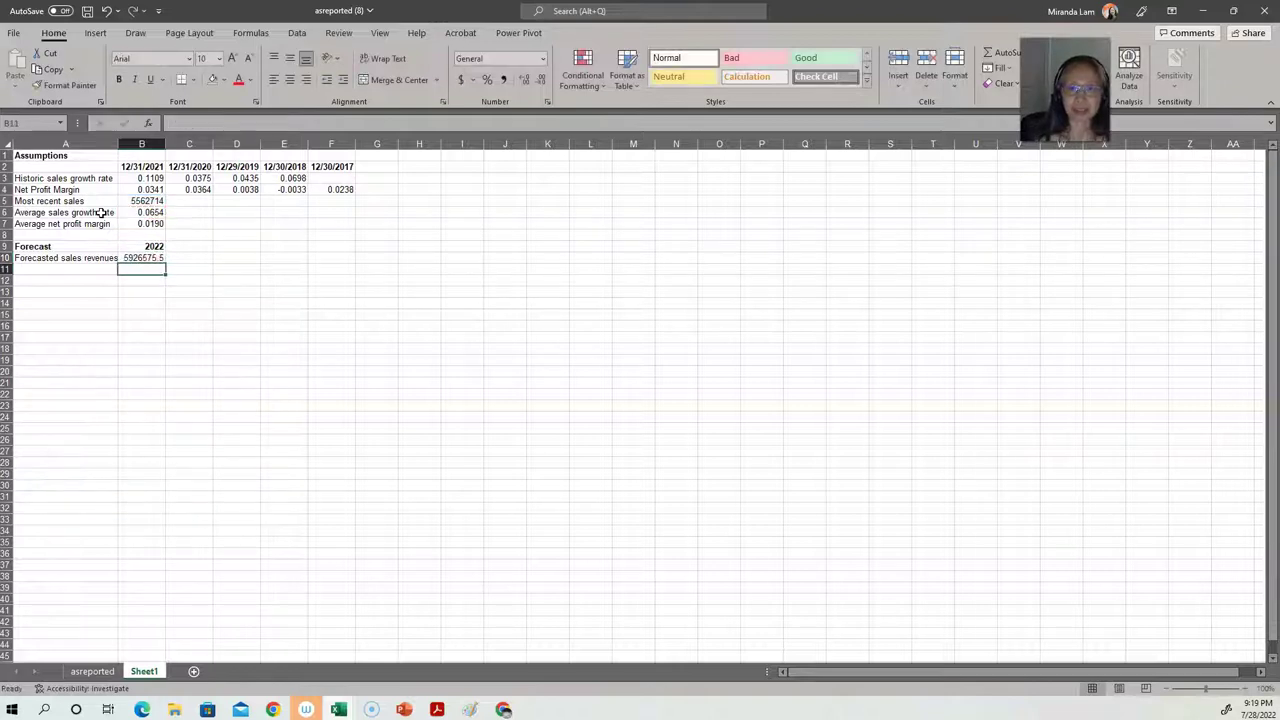
- Format B10 with a thousands separator and no decimals, and autofit the width of column A
{"action": "key", "text": "Up"}
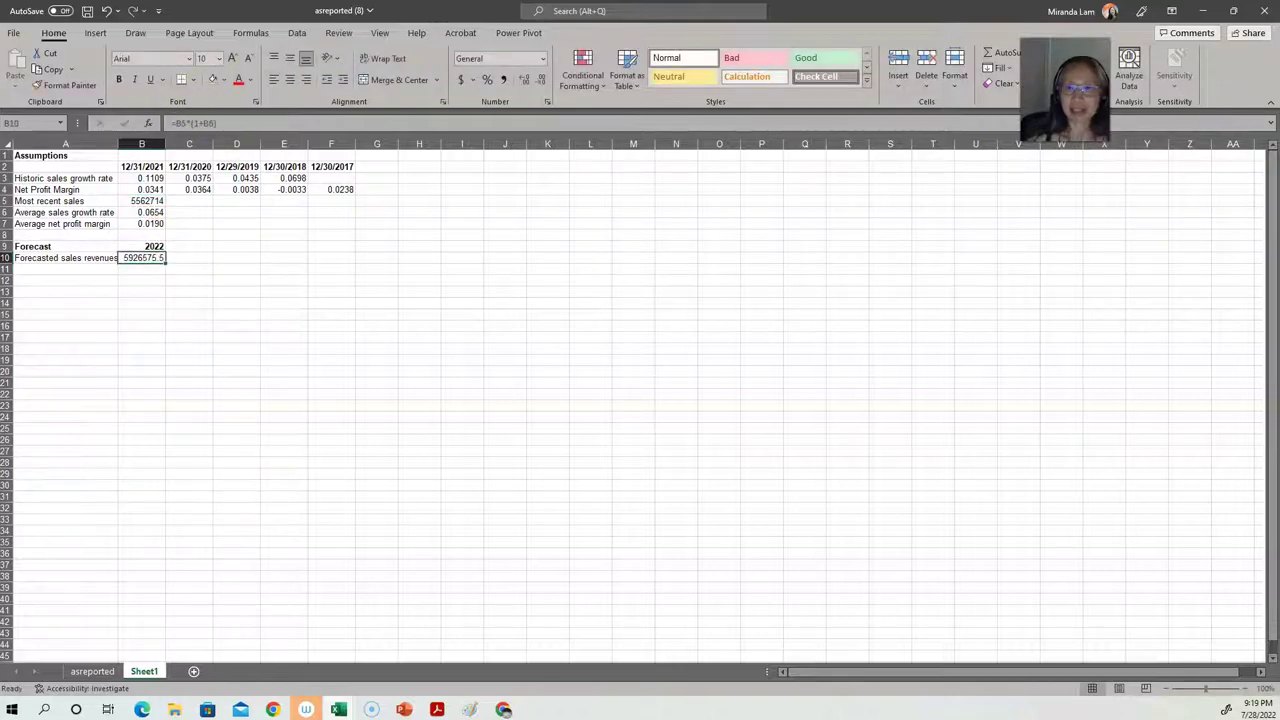
{"action": "left_click", "coordinate": [503, 79]}
{"action": "left_click", "coordinate": [540, 82]}
{"action": "left_click", "coordinate": [540, 82]}
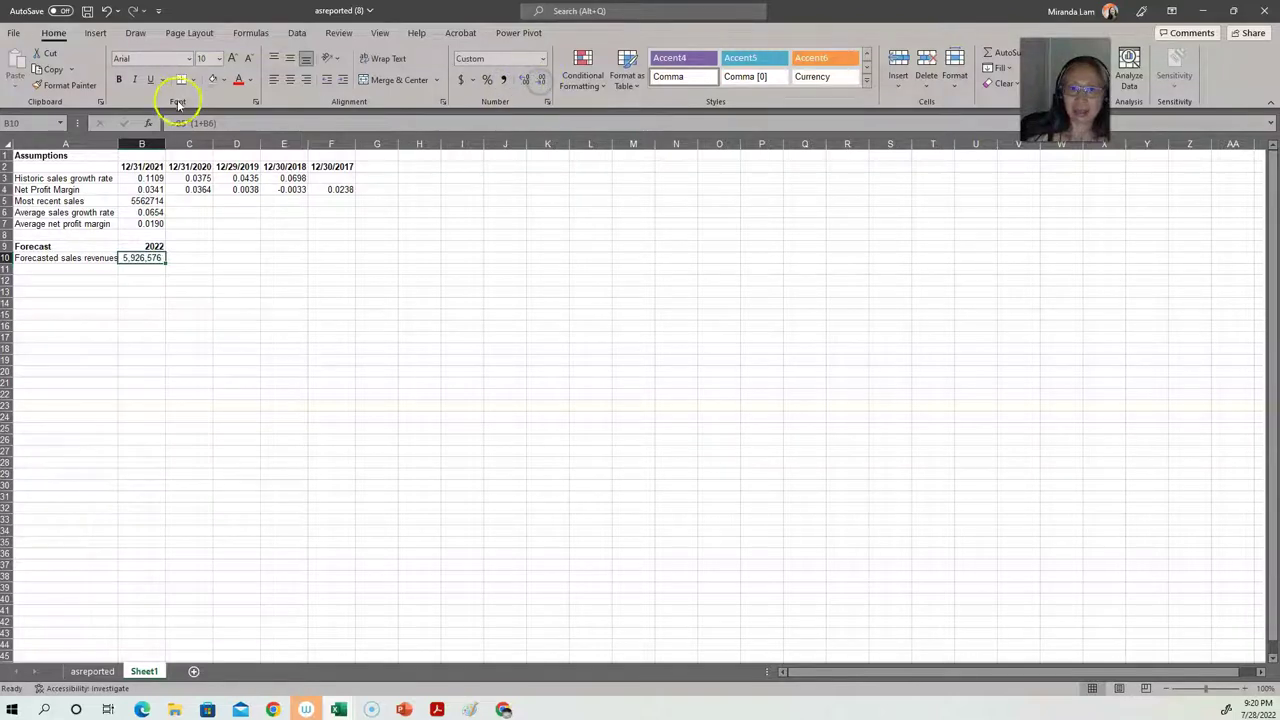
{"action": "double_click", "coordinate": [118, 144]}
- Enter the label Forecasted net income in A11 and calculate it in B11 with =B10*B7
{"action": "left_click", "coordinate": [77, 267]}
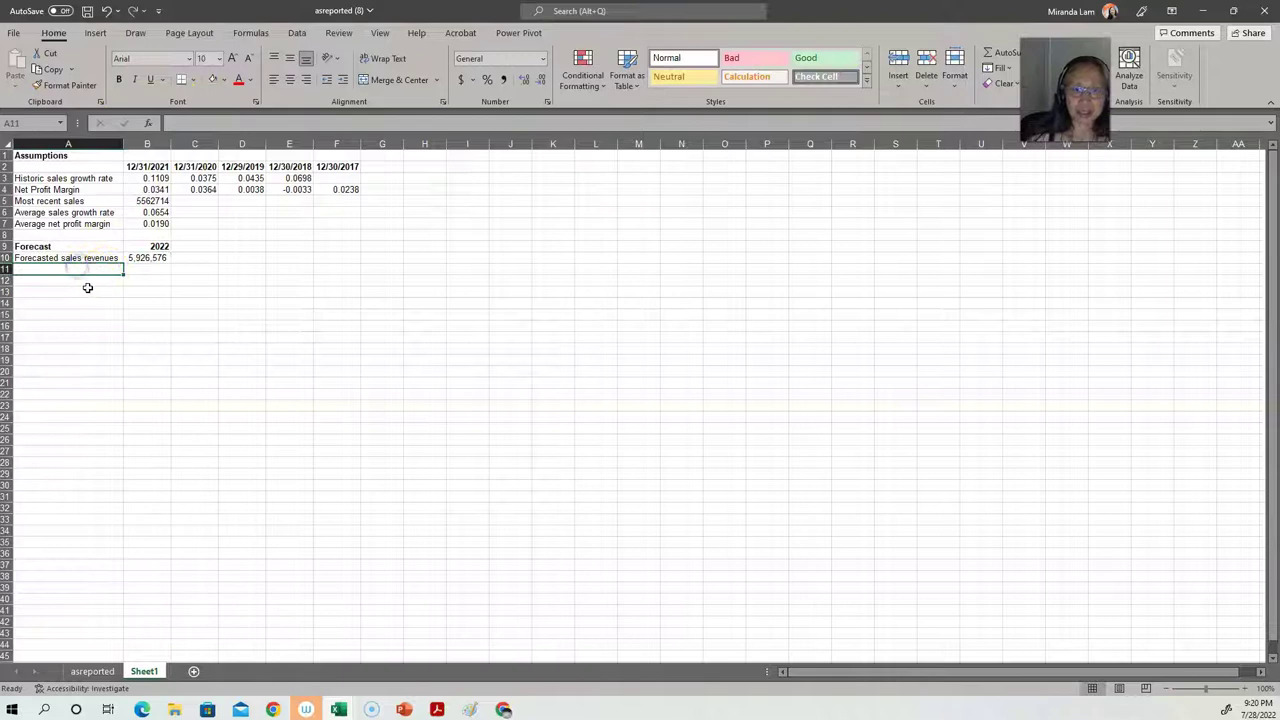
{"action": "type", "text": "Forecasted sales revenues"}
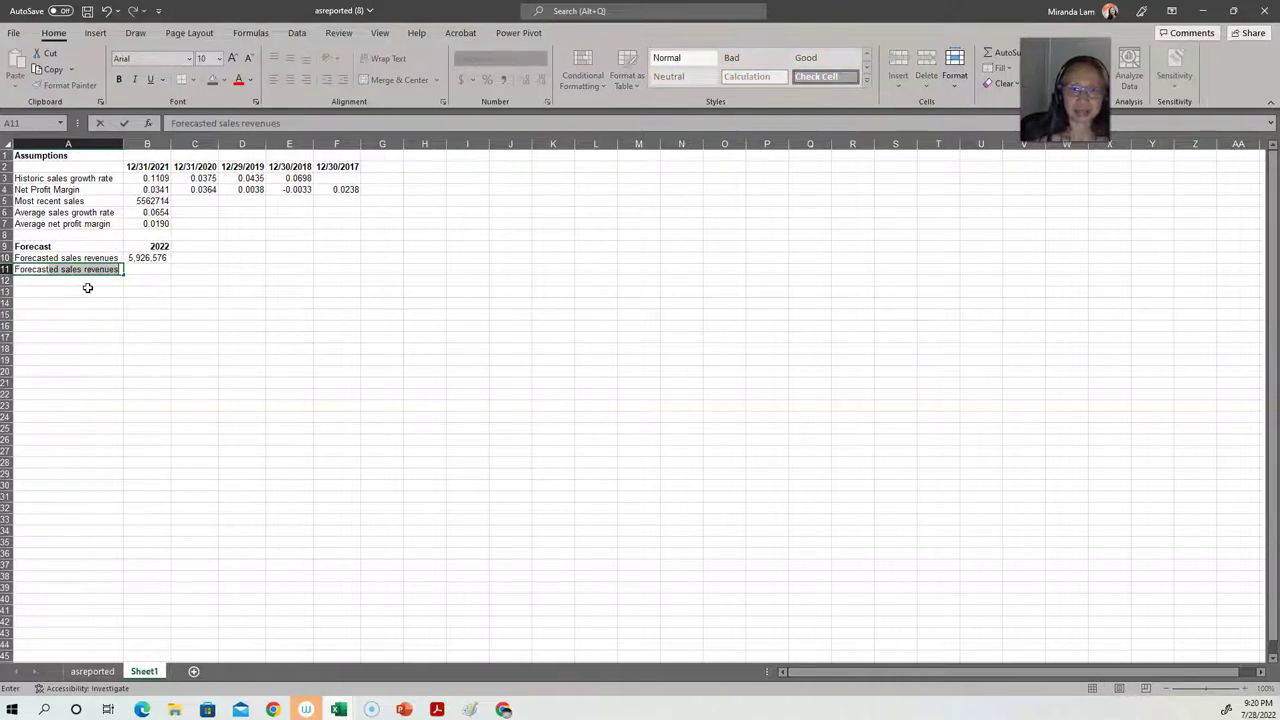
{"action": "type", "text": "net income"}
{"action": "key", "text": "Tab"}
{"action": "type", "text": "="}
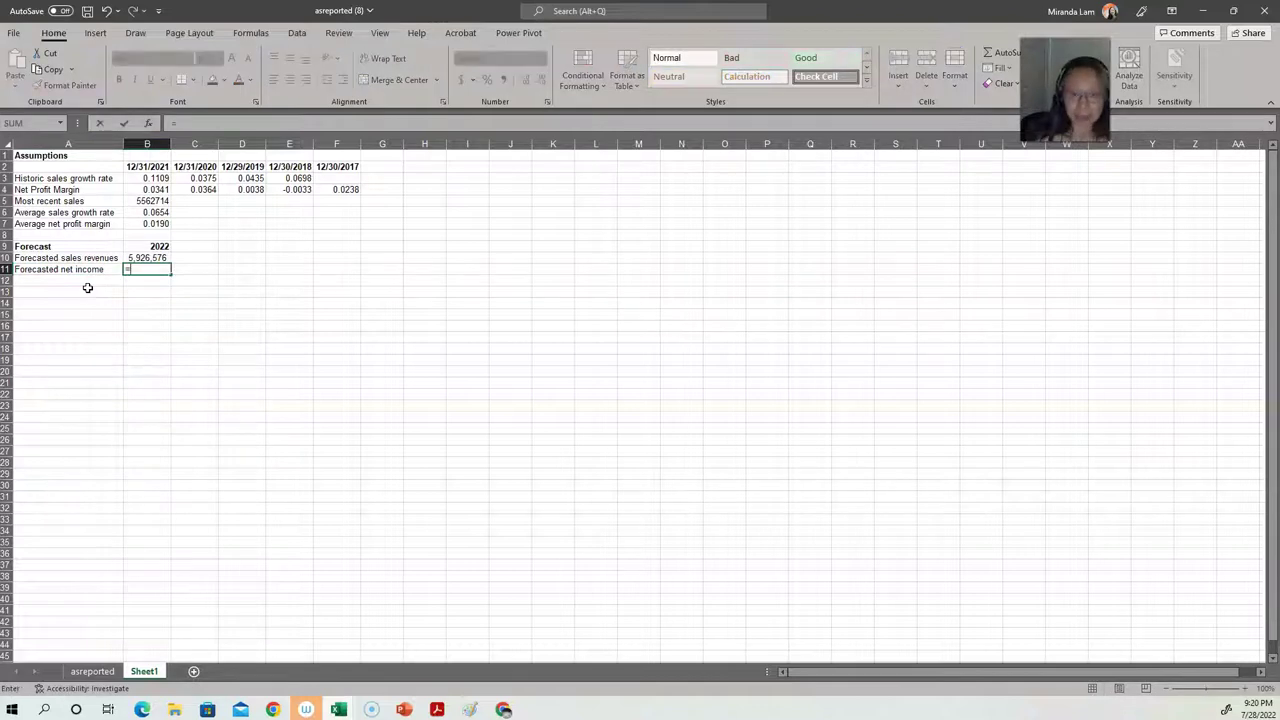
{"action": "key", "text": "Up"}
{"action": "type", "text": "*"}
{"action": "key", "text": "Up"}
{"action": "key", "text": "Up"}
{"action": "key", "text": "Up"}
{"action": "key", "text": "Return"}
- Format the forecasted net income in B11 with a thousands separator and no decimals
{"action": "key", "text": "Up"}
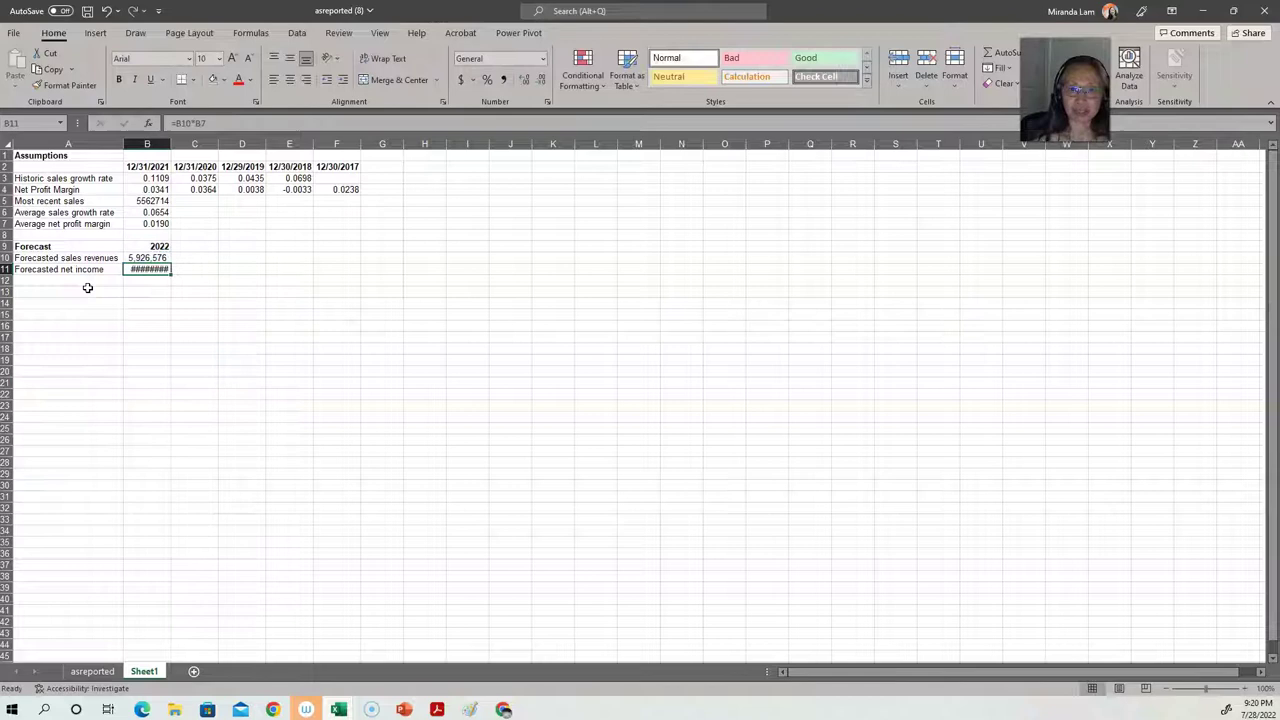
{"action": "left_click", "coordinate": [503, 80]}
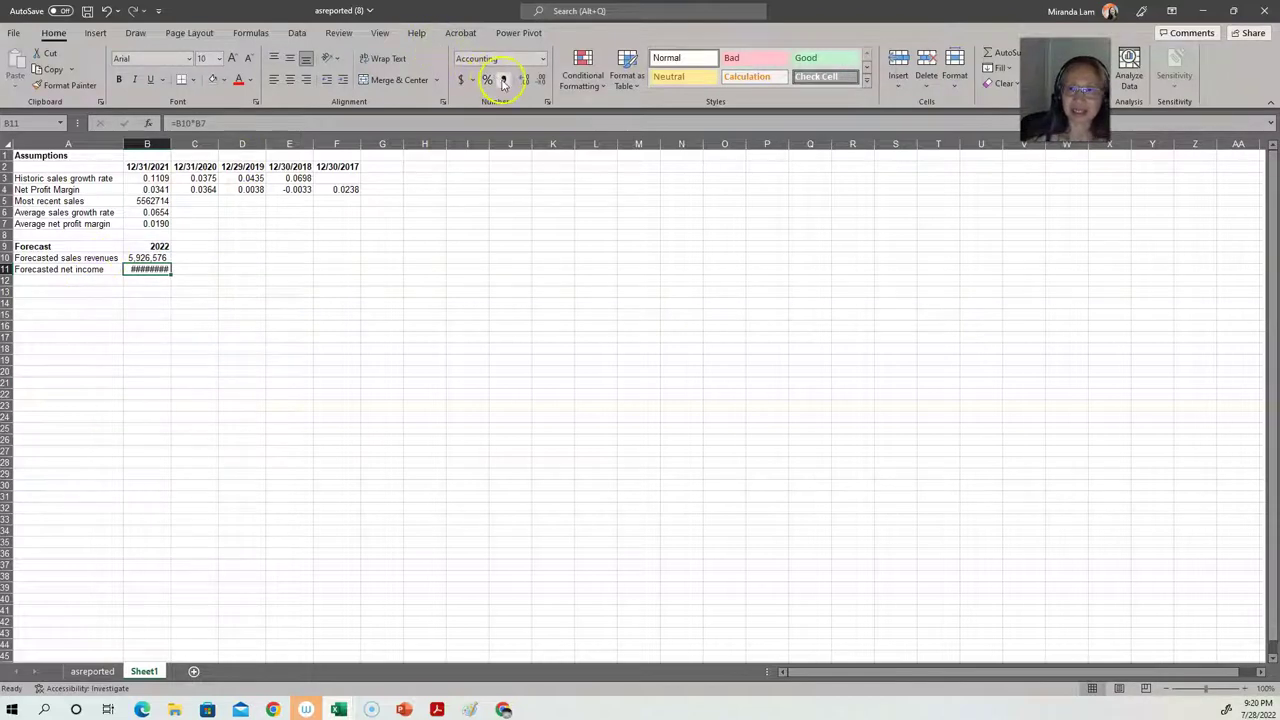
{"action": "left_click", "coordinate": [539, 84]}
{"action": "left_click", "coordinate": [540, 86]}
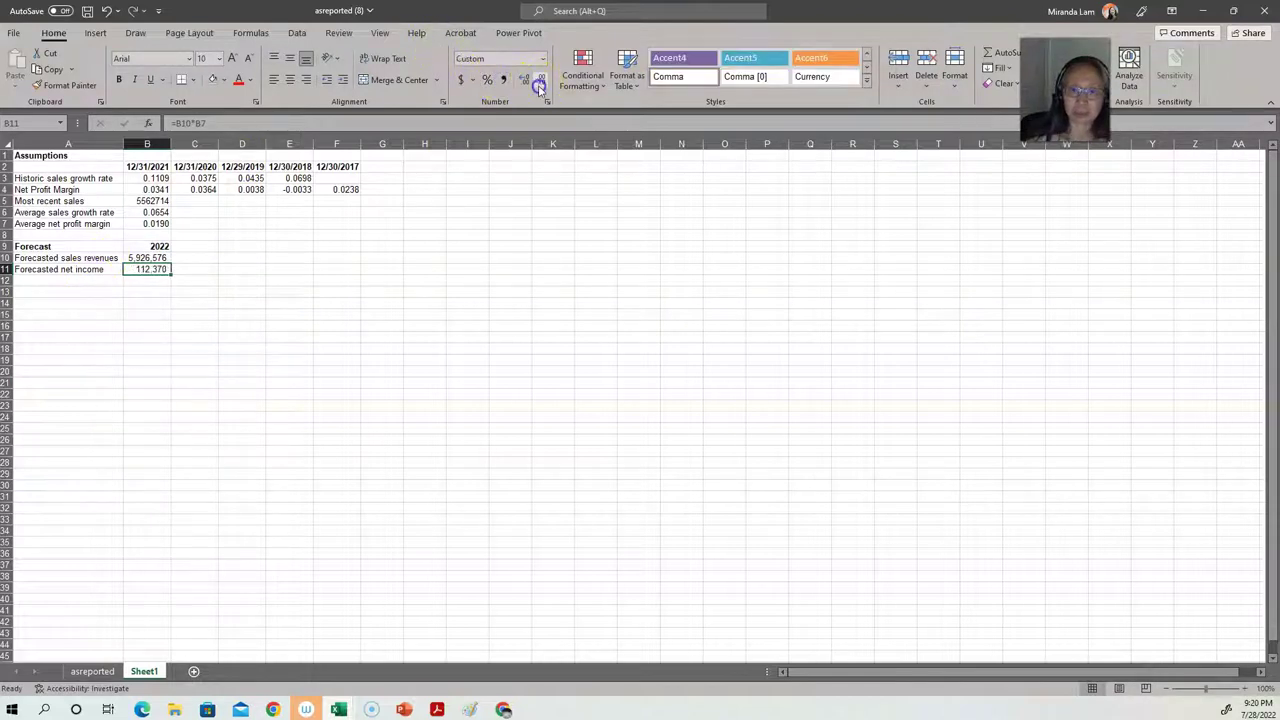
{"action": "left_click", "coordinate": [68, 282]}
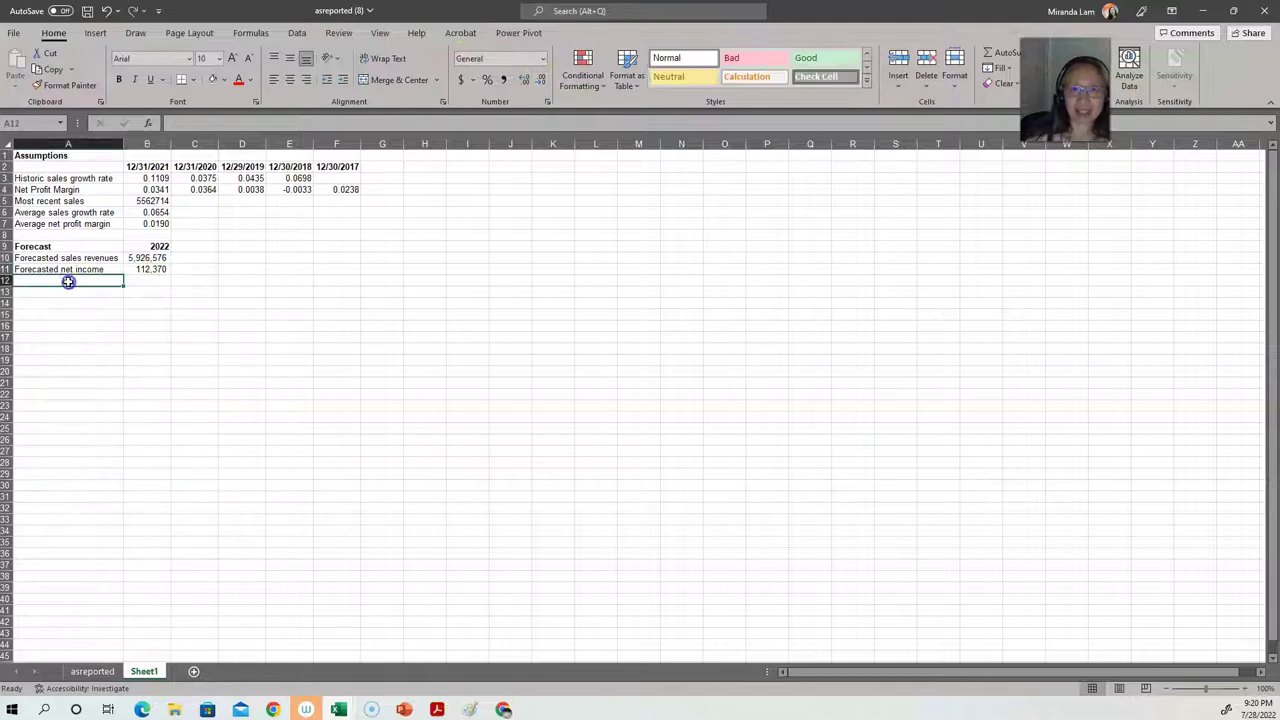